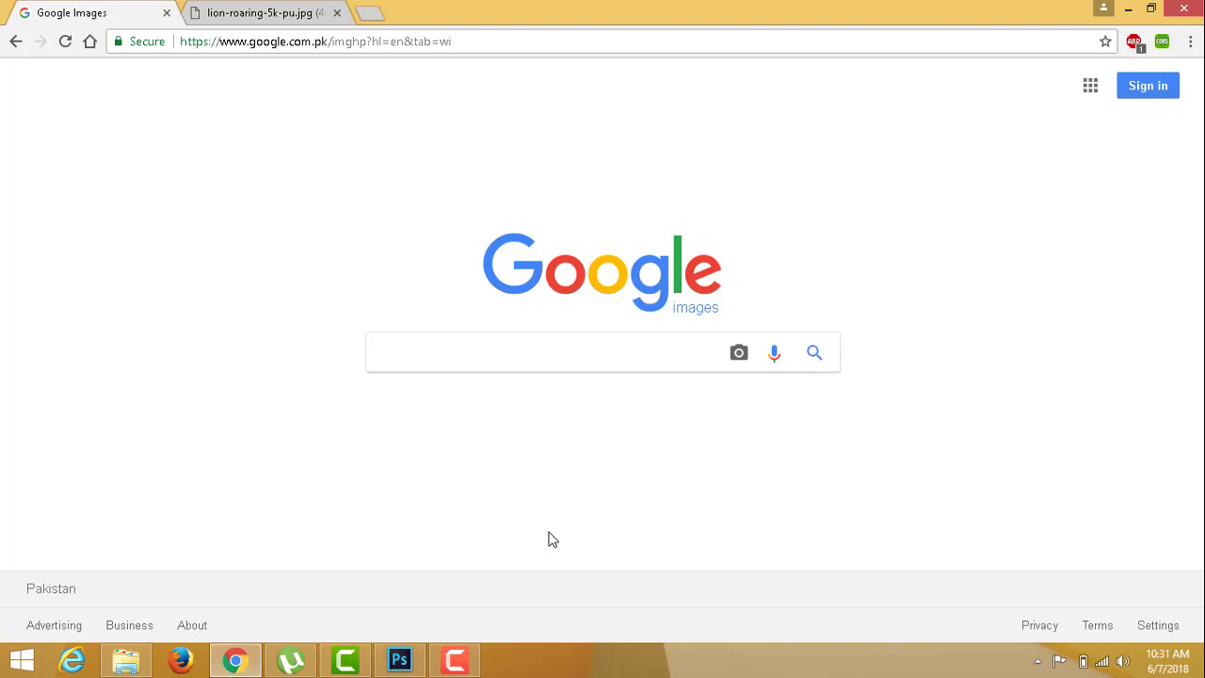
Step: Switch to Photoshop and create a new 1000 by 500 pixel document at 72 pixels/inch with RGB color and a white background
left_click(400, 660)
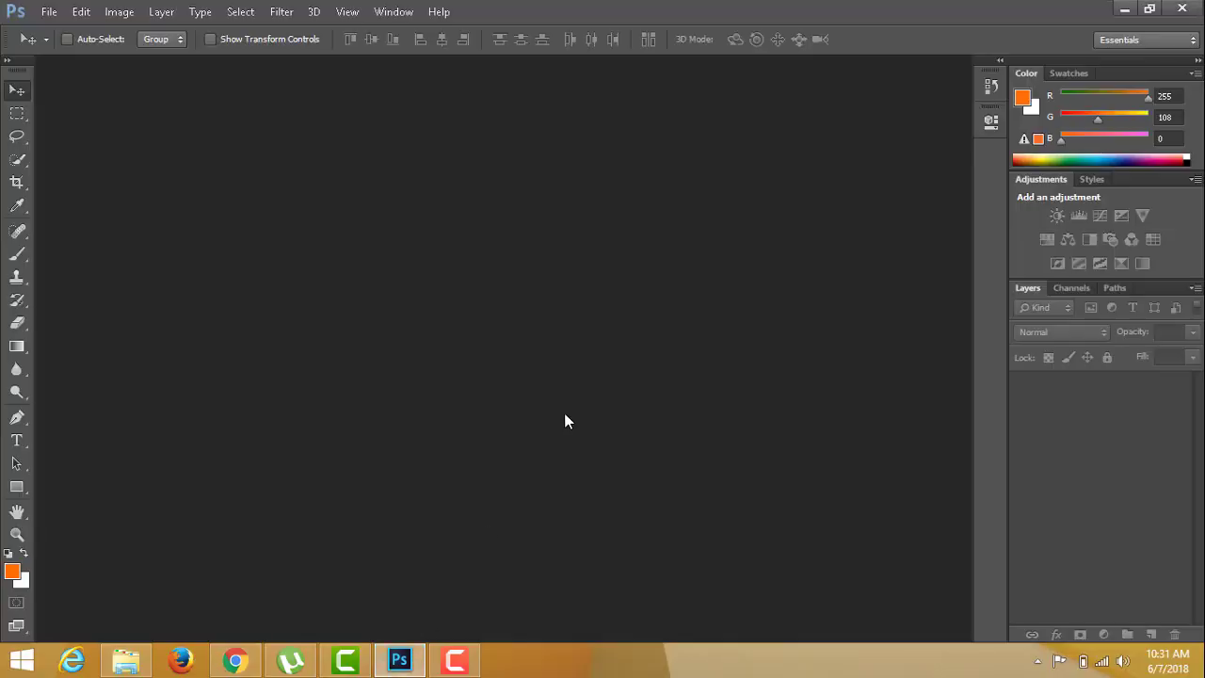
key("ctrl+n")
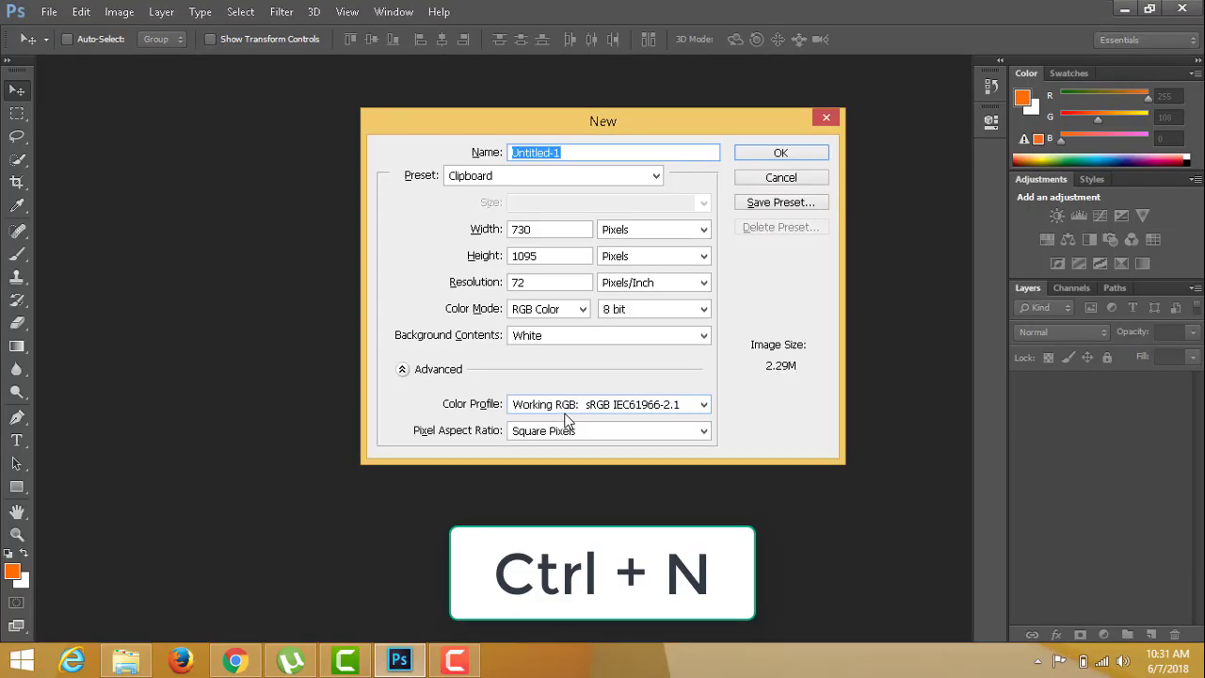
double_click(532, 229)
type("1000")
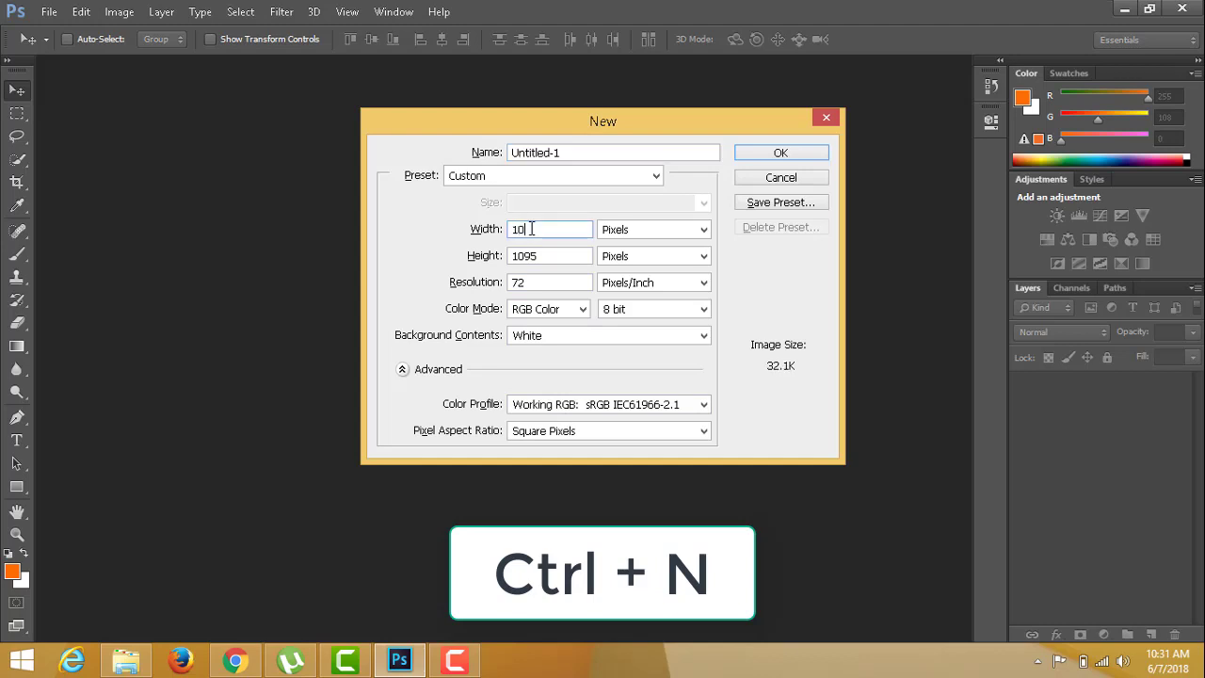
key("Tab")
key("Tab")
type("500")
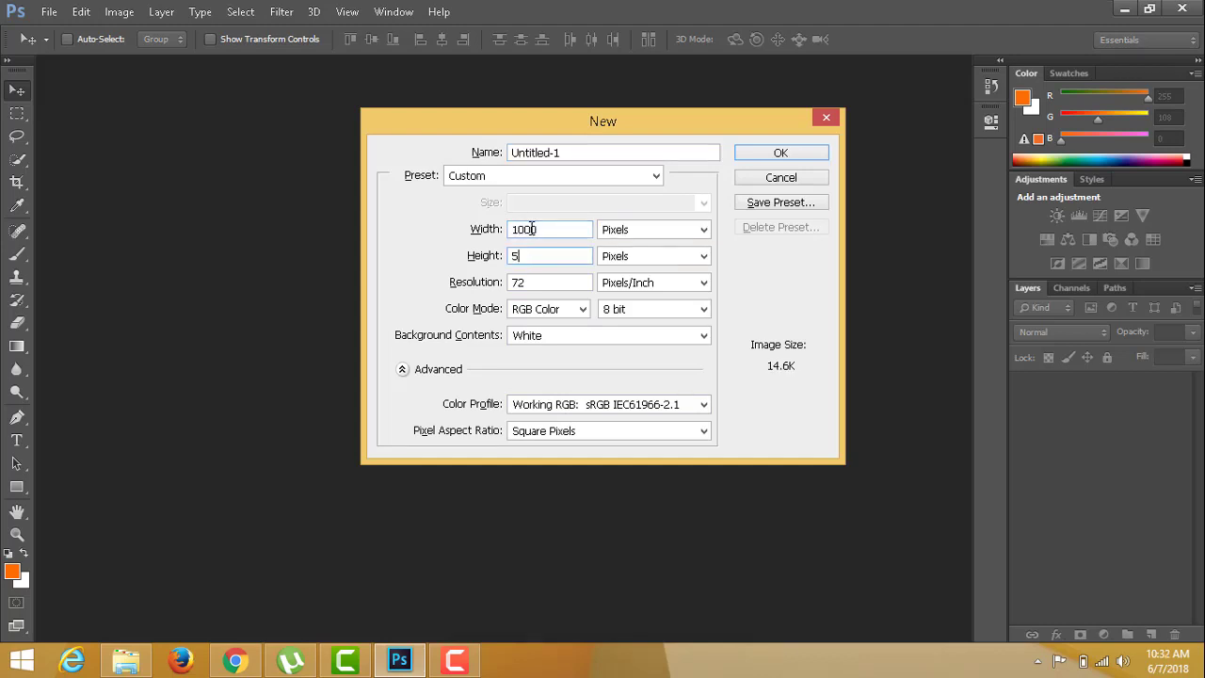
key("Tab")
key("Tab")
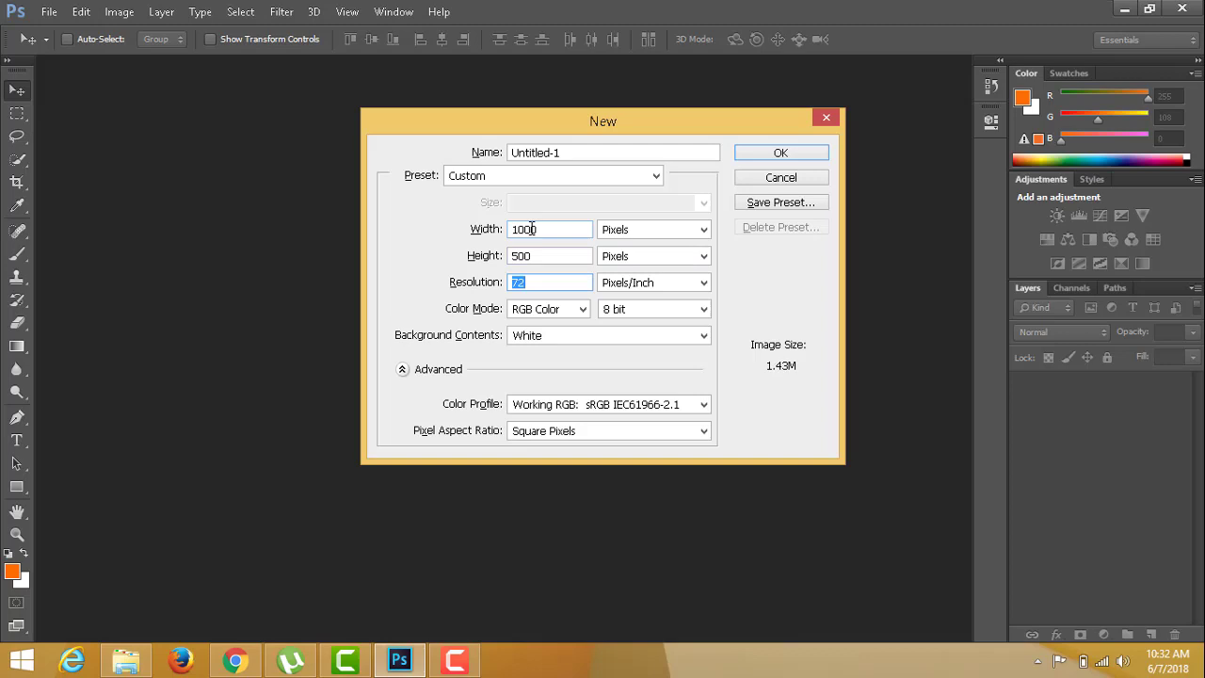
key("Tab")
key("Tab")
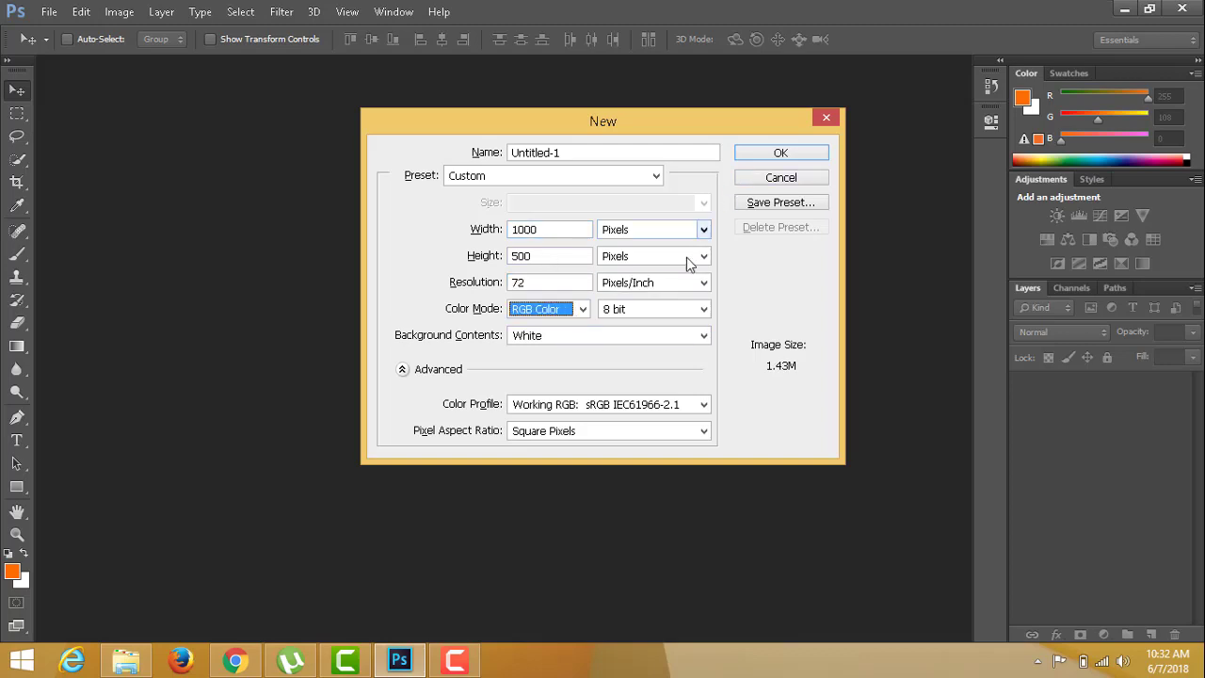
left_click(754, 161)
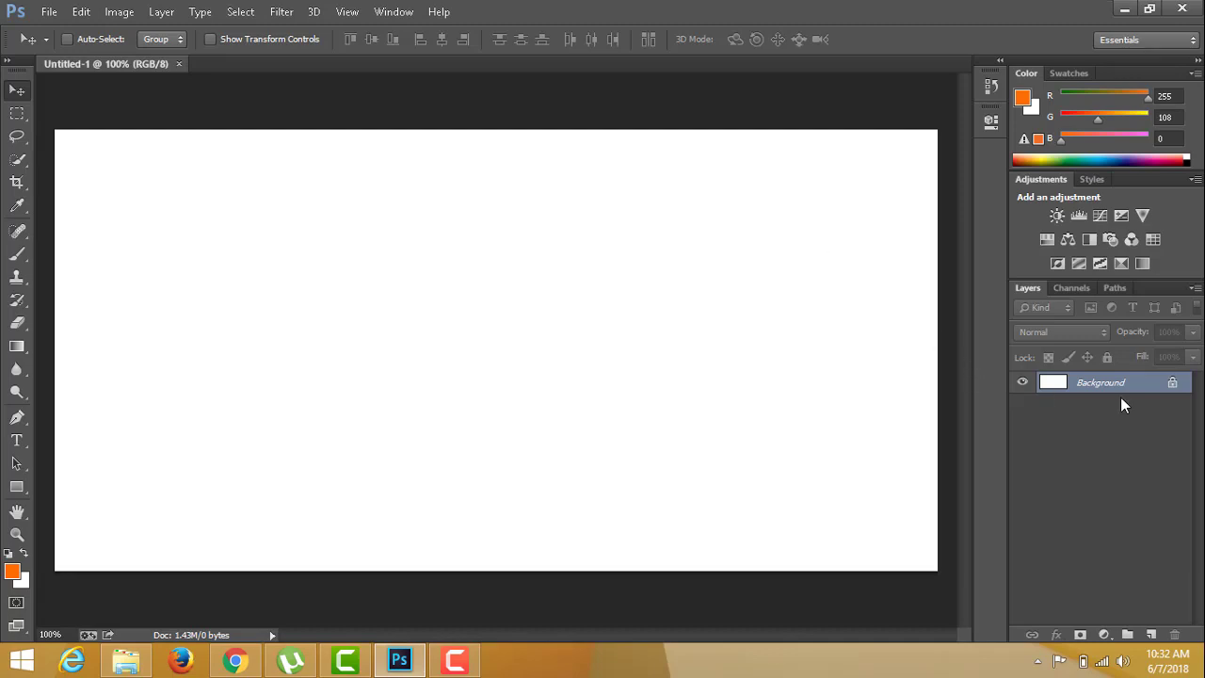
Step: Unlock the Background layer and give it a black (000000) Color Overlay at 100% opacity
double_click(1172, 386)
left_click(765, 209)
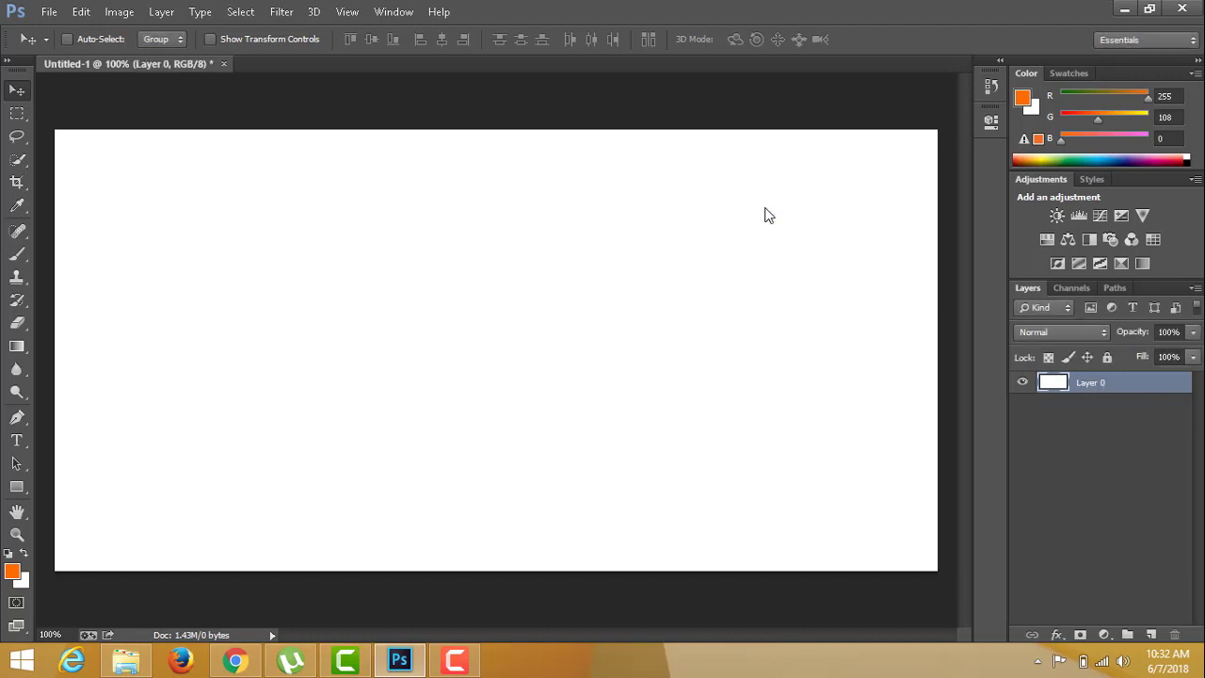
double_click(1135, 387)
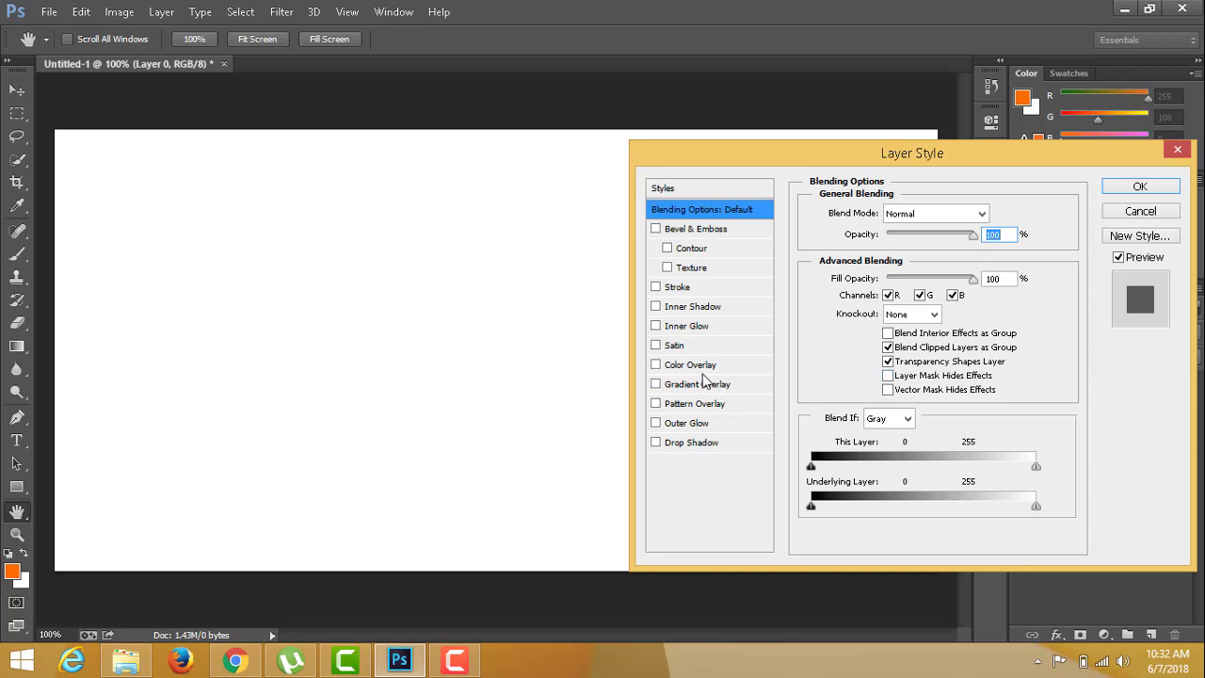
left_click(703, 367)
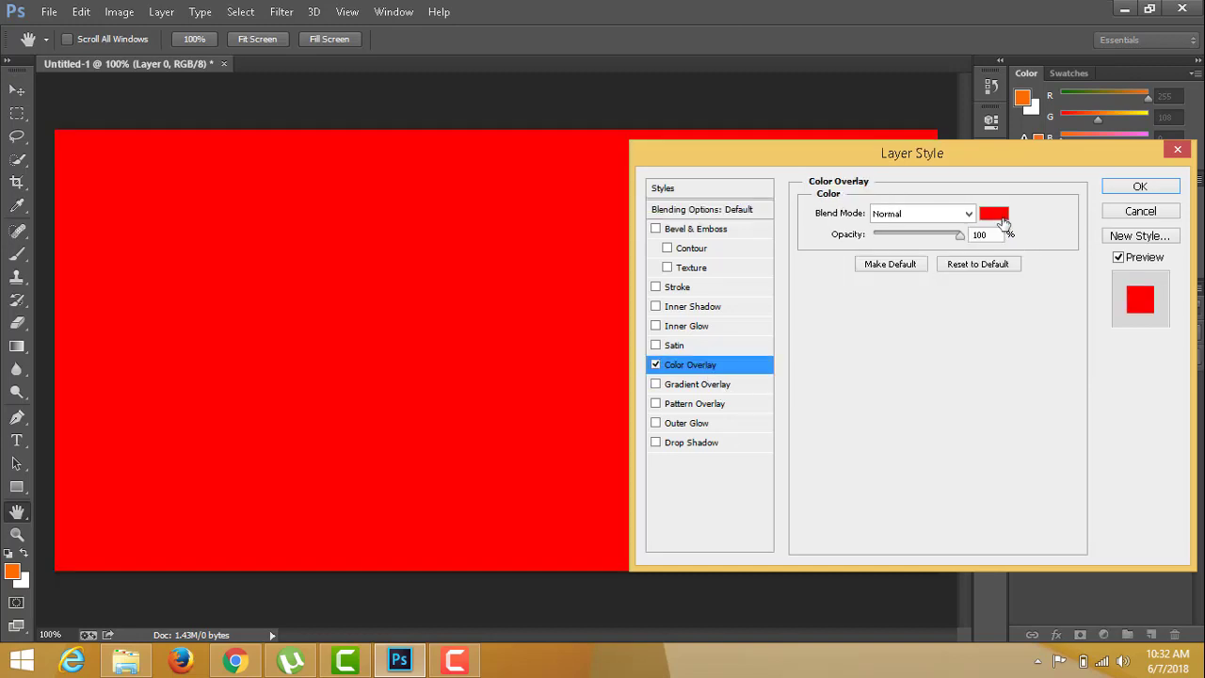
left_click(1004, 222)
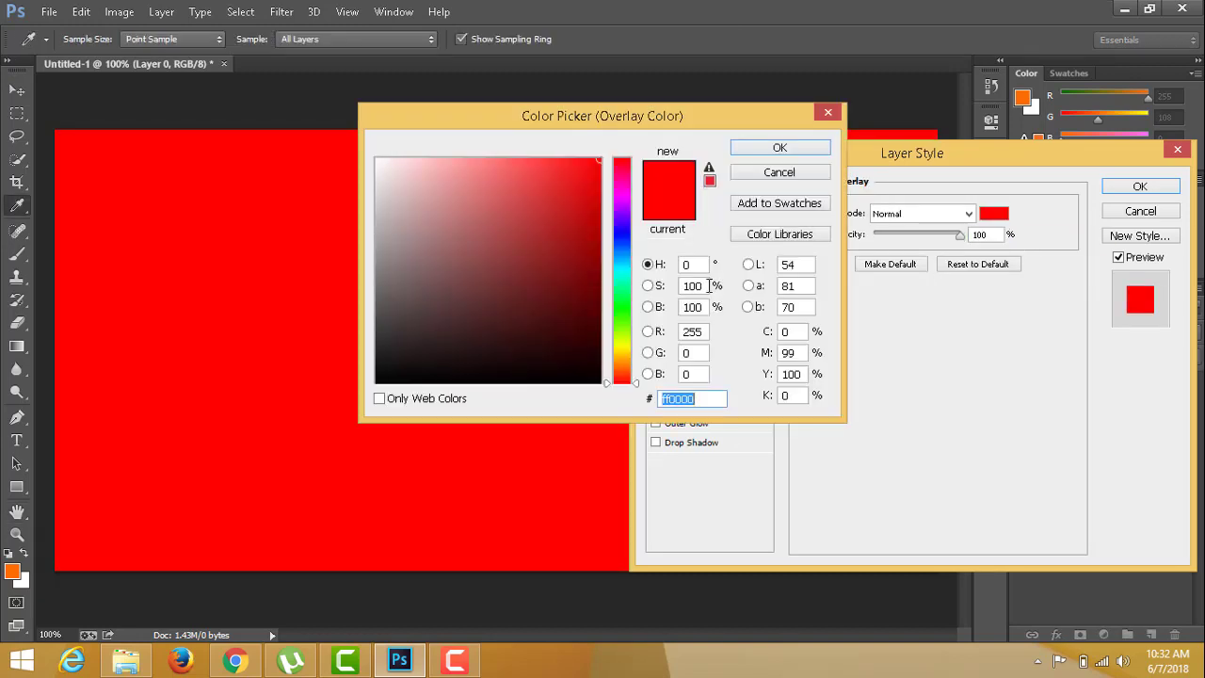
left_click_drag(467, 343, 376, 382)
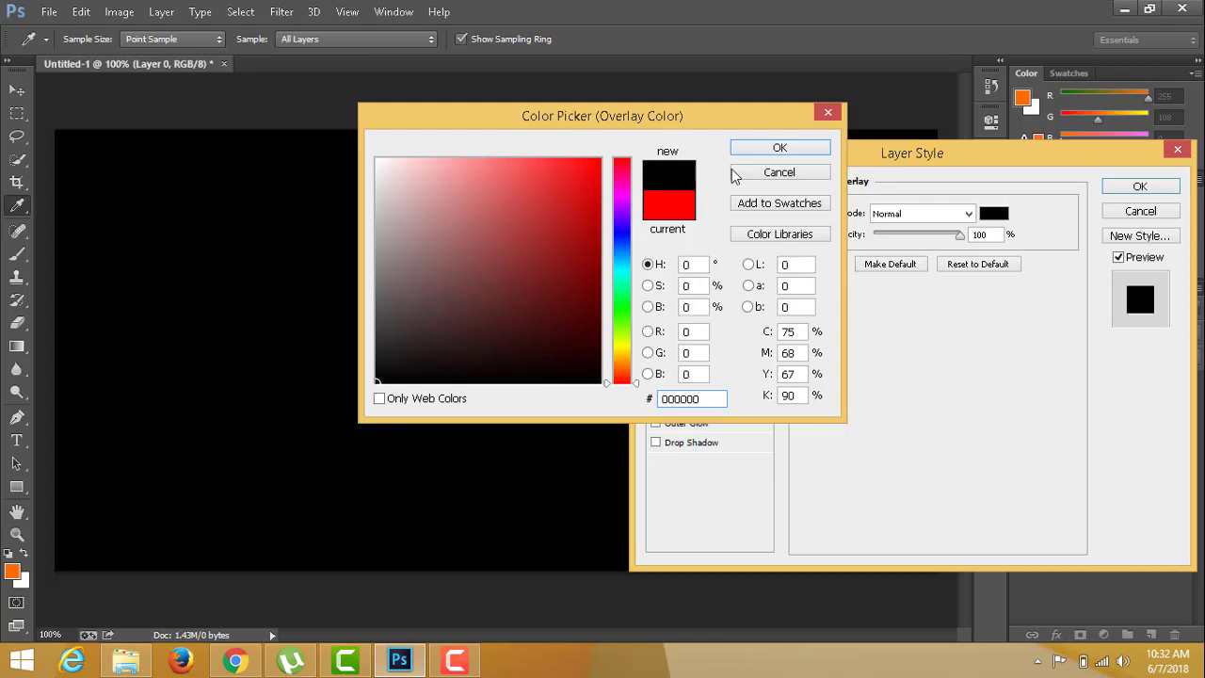
left_click(778, 149)
left_click(1137, 186)
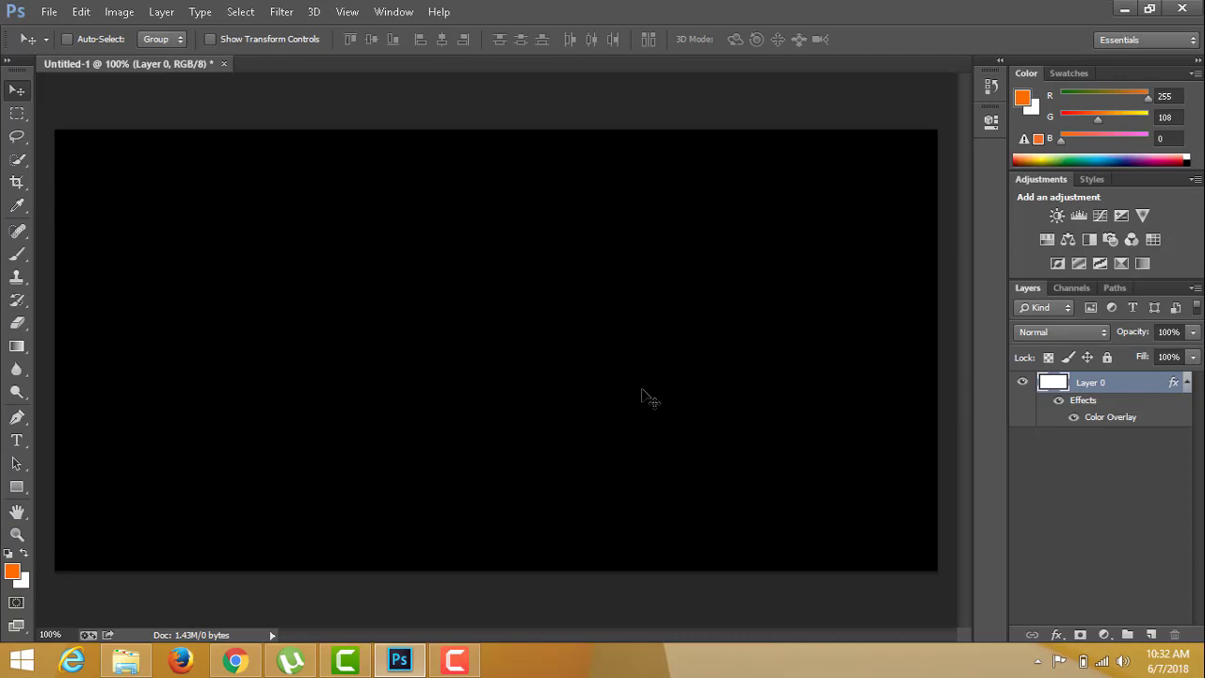
Step: Switch to Chrome and search Google Images for "lion roar images"
key("alt+Tab")
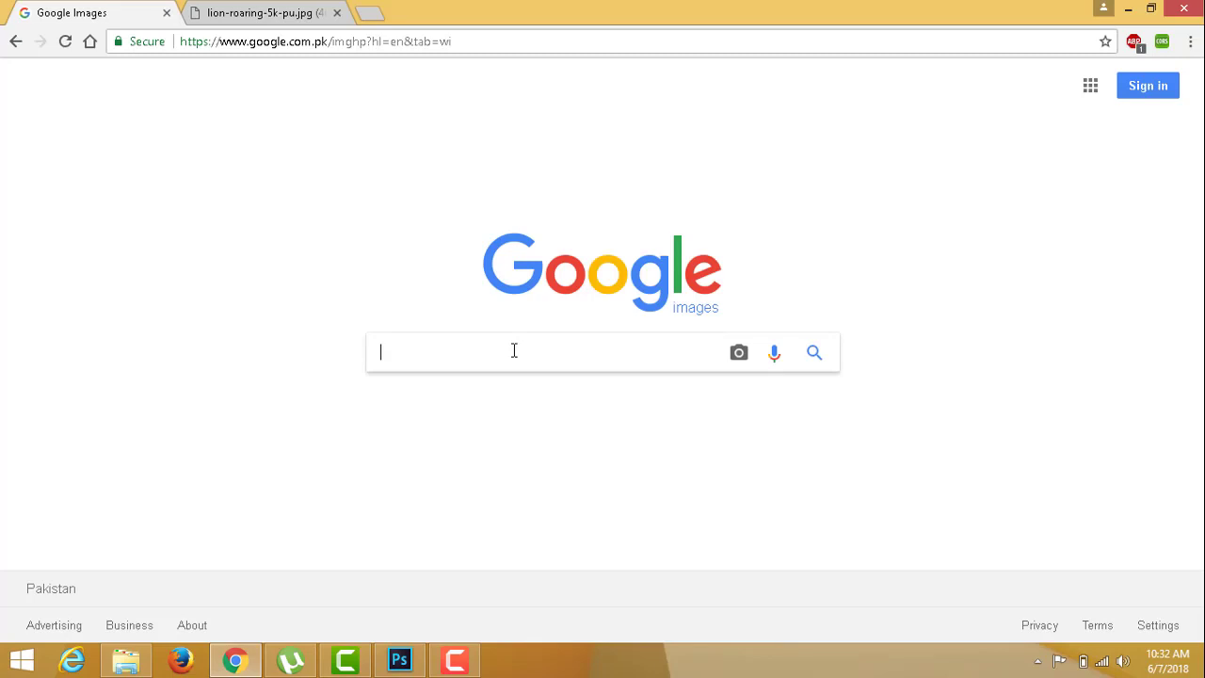
left_click(515, 351)
type("lion roar images")
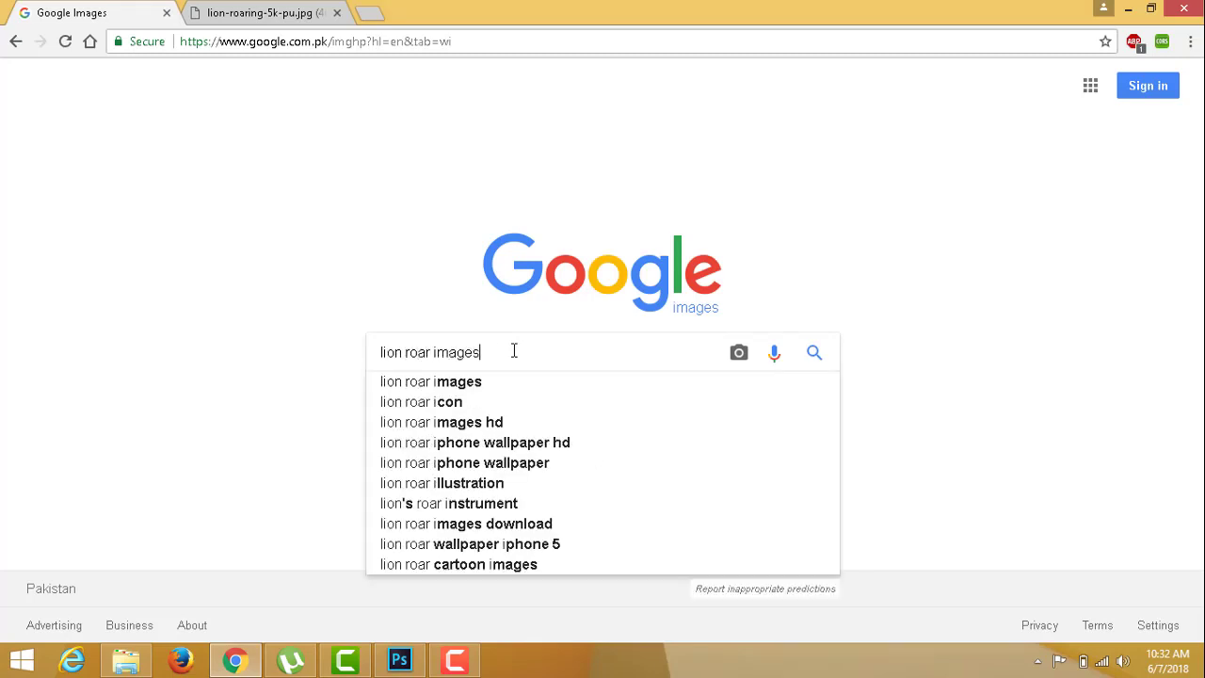
key("Return")
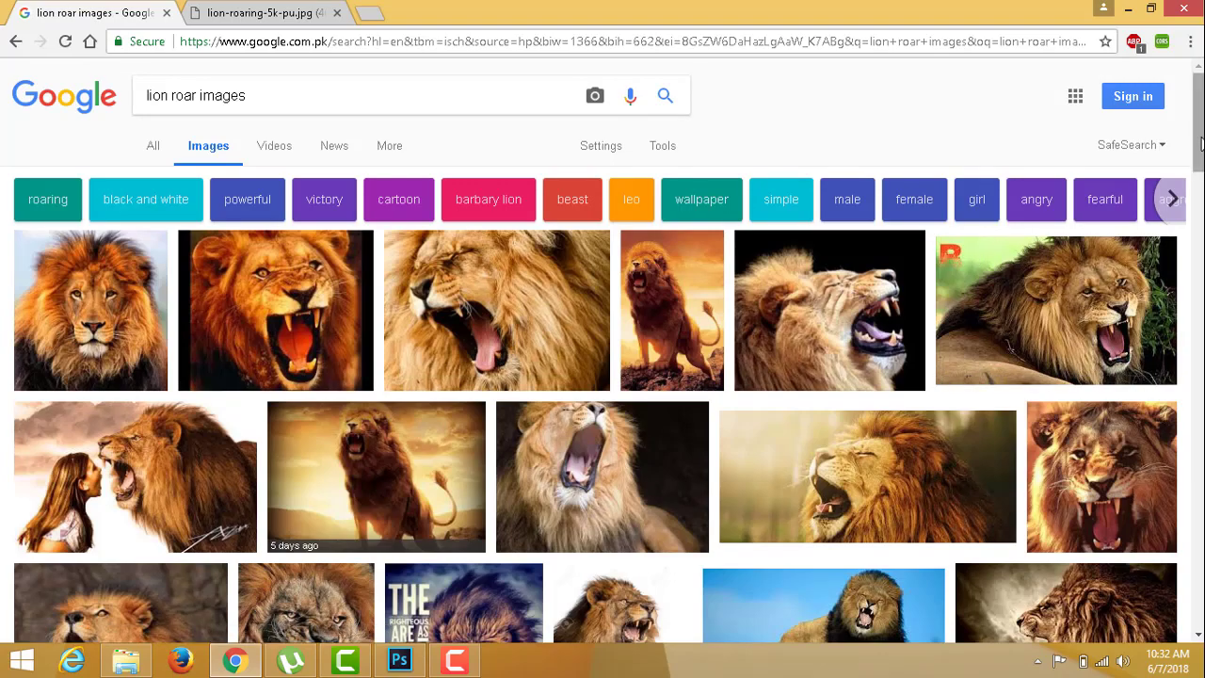
mouse_move(1201, 146)
left_mouse_down()
mouse_move(1202, 212)
mouse_move(1200, 153)
left_mouse_up()
Step: Open pexels.com and pixabay.com in new browser tabs and view the Pexels home page
key("ctrl+t")
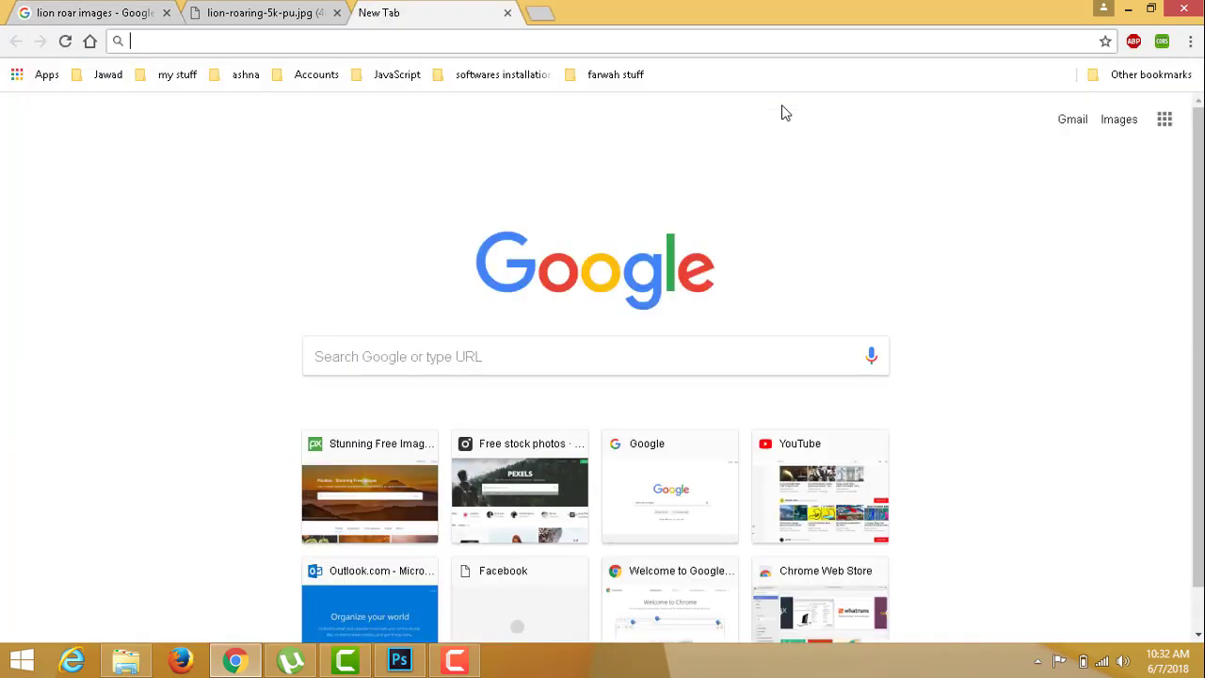
type("pexels")
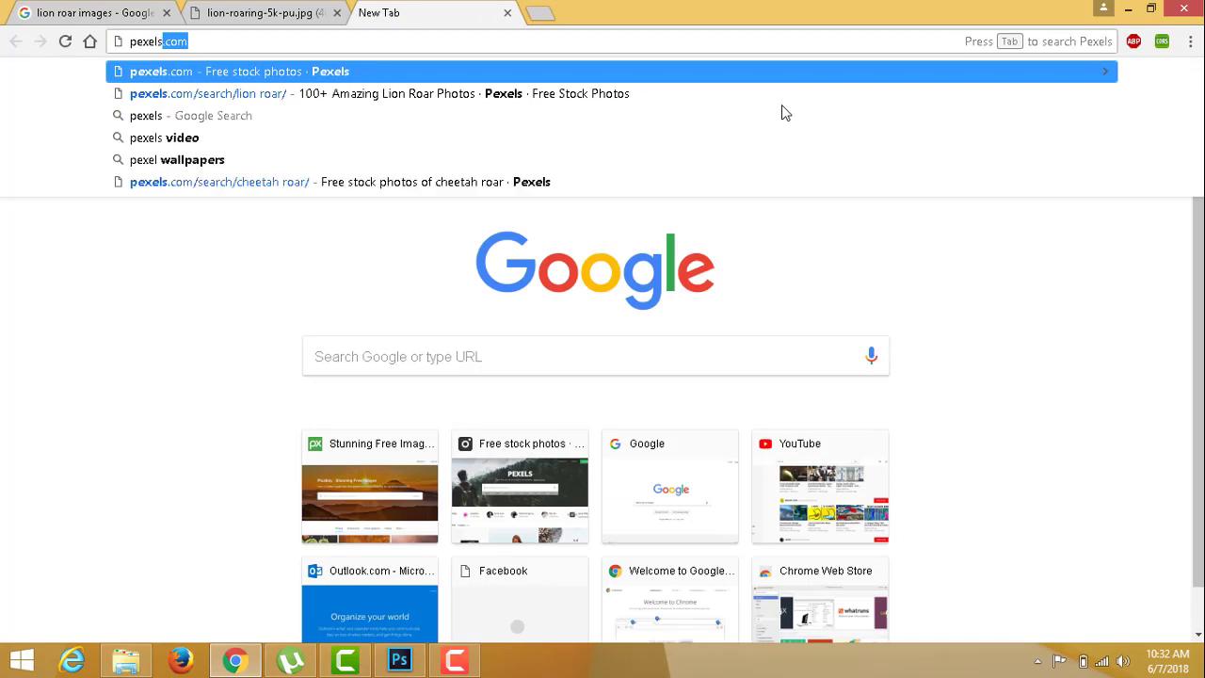
key("Return")
key("ctrl+t")
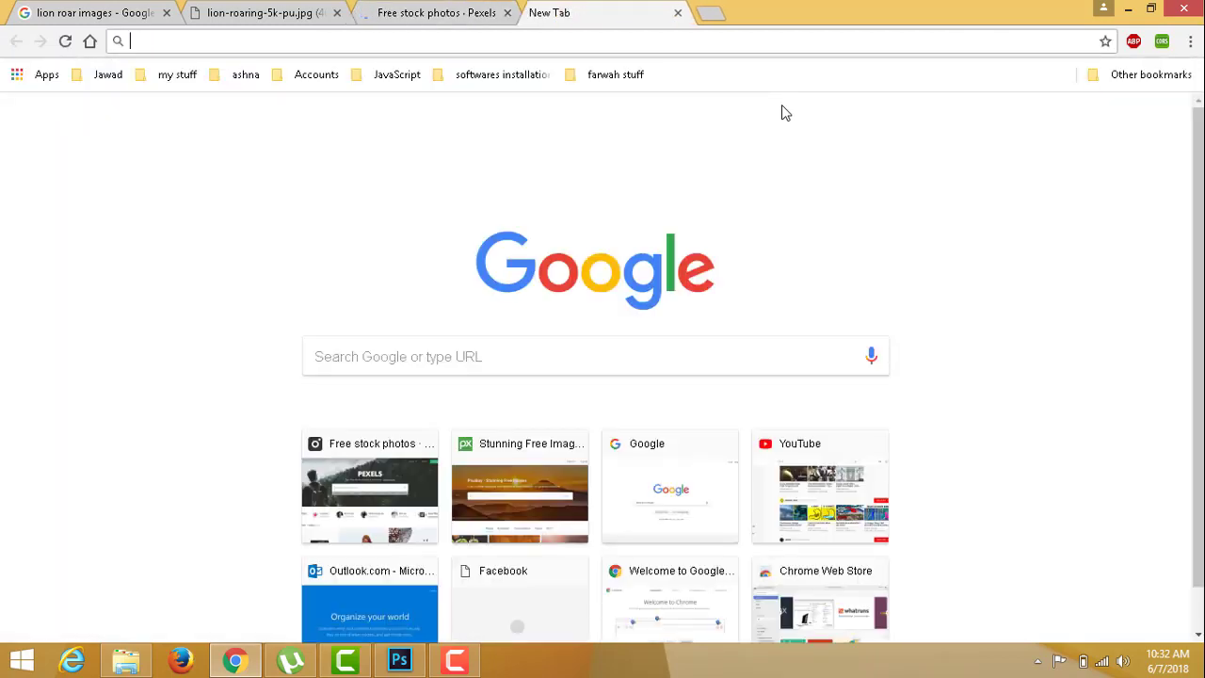
type("pixabay.com")
key("Return")
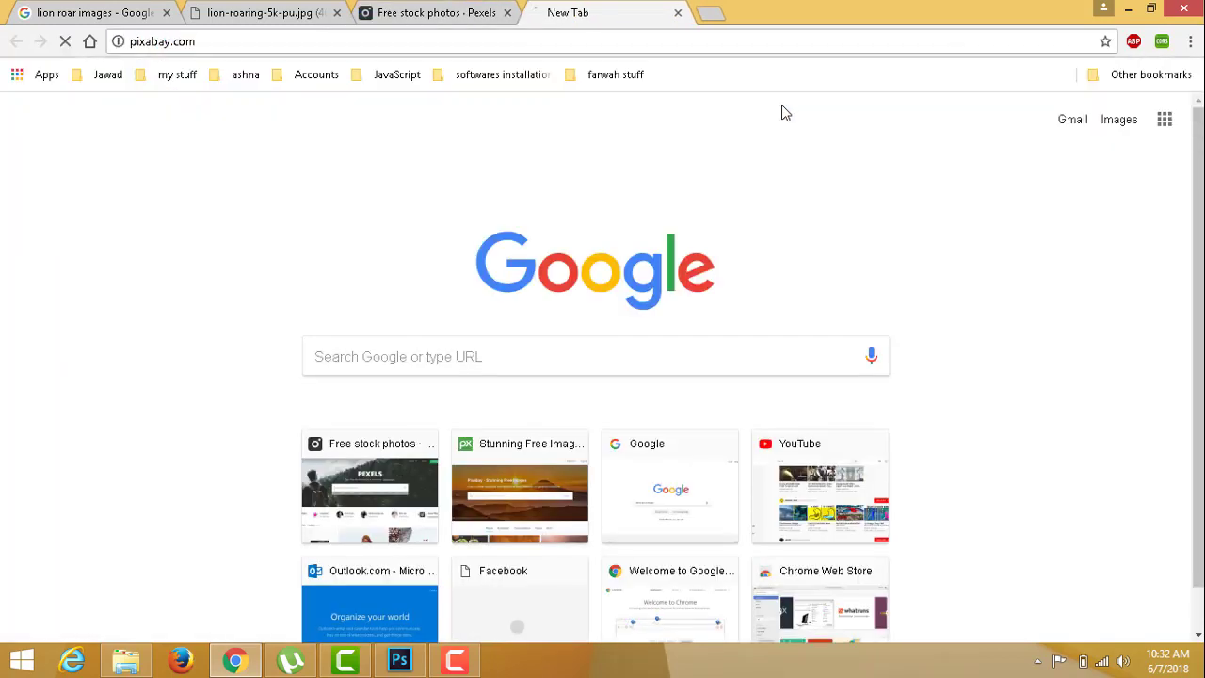
left_click(468, 13)
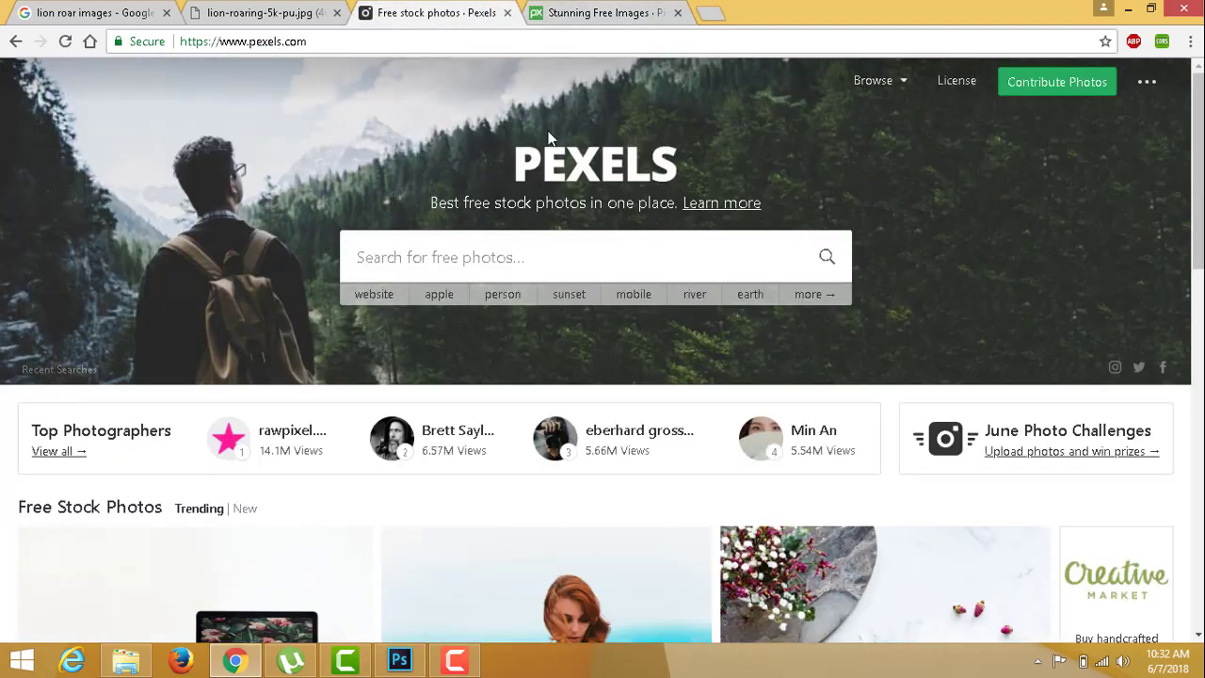
Step: Copy the lion-roaring-5k-pu.jpg image from its open browser page and paste it into the Photoshop document as a new layer
left_click(299, 12)
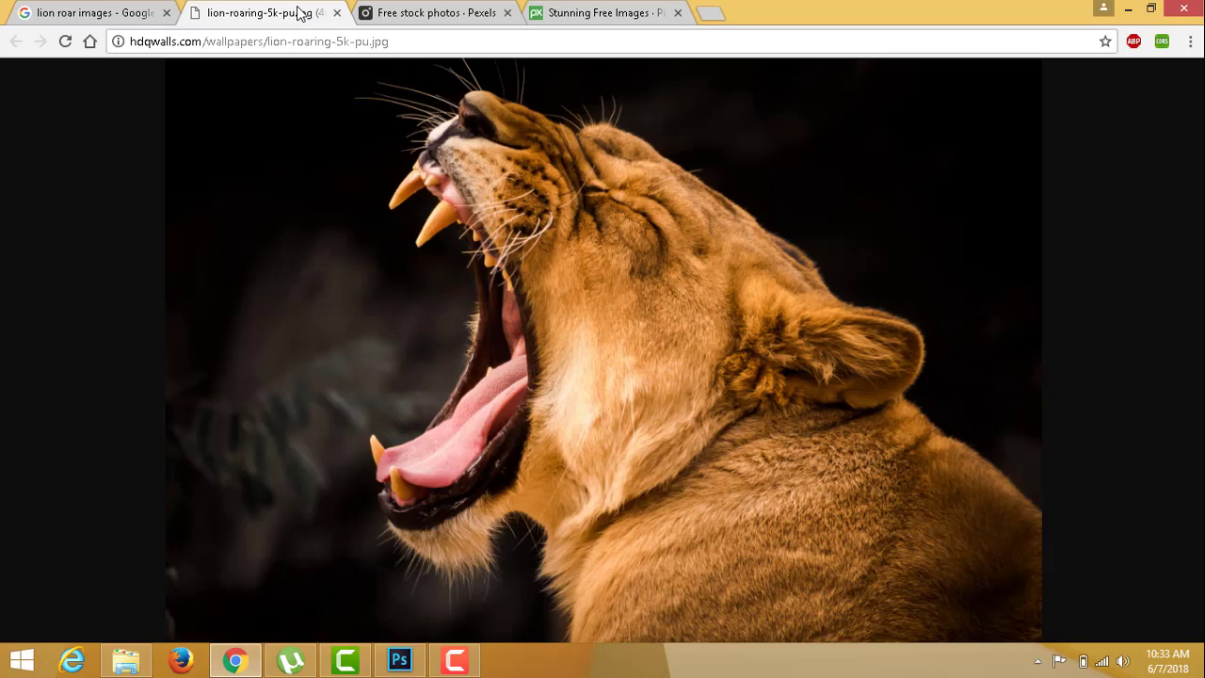
right_click(333, 230)
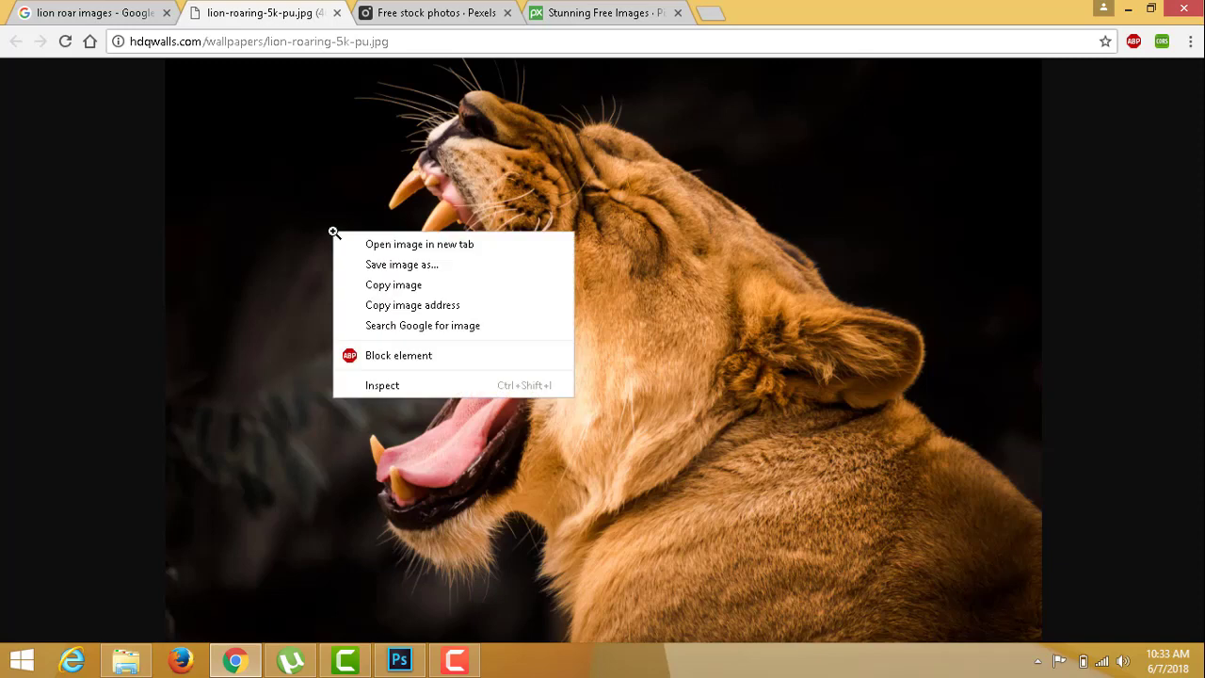
left_click(375, 288)
key("alt+Tab")
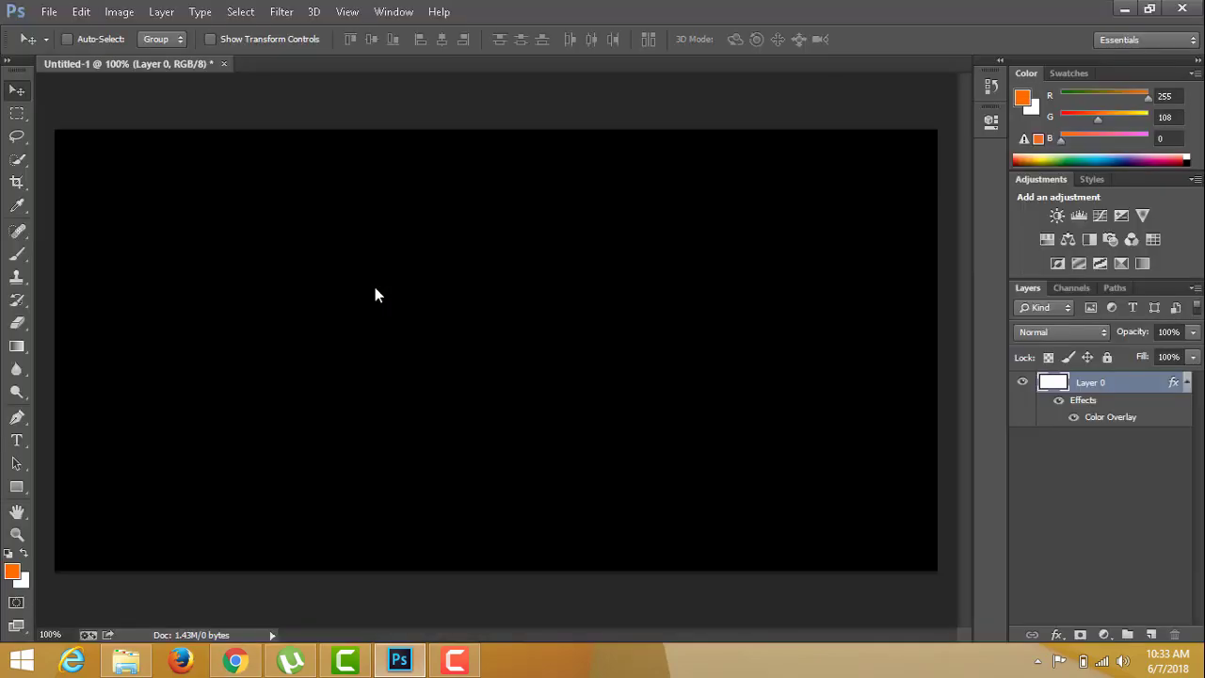
key("ctrl+v")
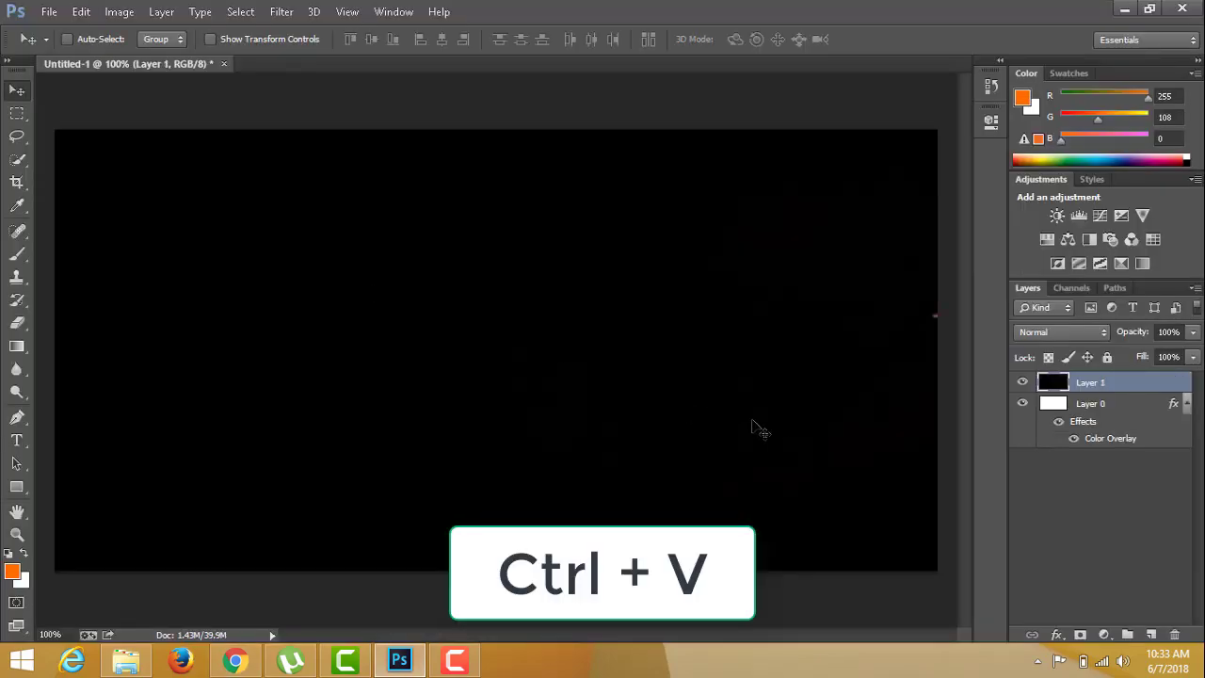
Step: Move the oversized pasted lion image up and to the left until the lion's muzzle fills the canvas
mouse_move(777, 426)
left_mouse_down()
mouse_move(547, 354)
mouse_move(490, 355)
left_mouse_up()
left_click_drag(818, 420, 471, 379)
left_click_drag(883, 465, 556, 370)
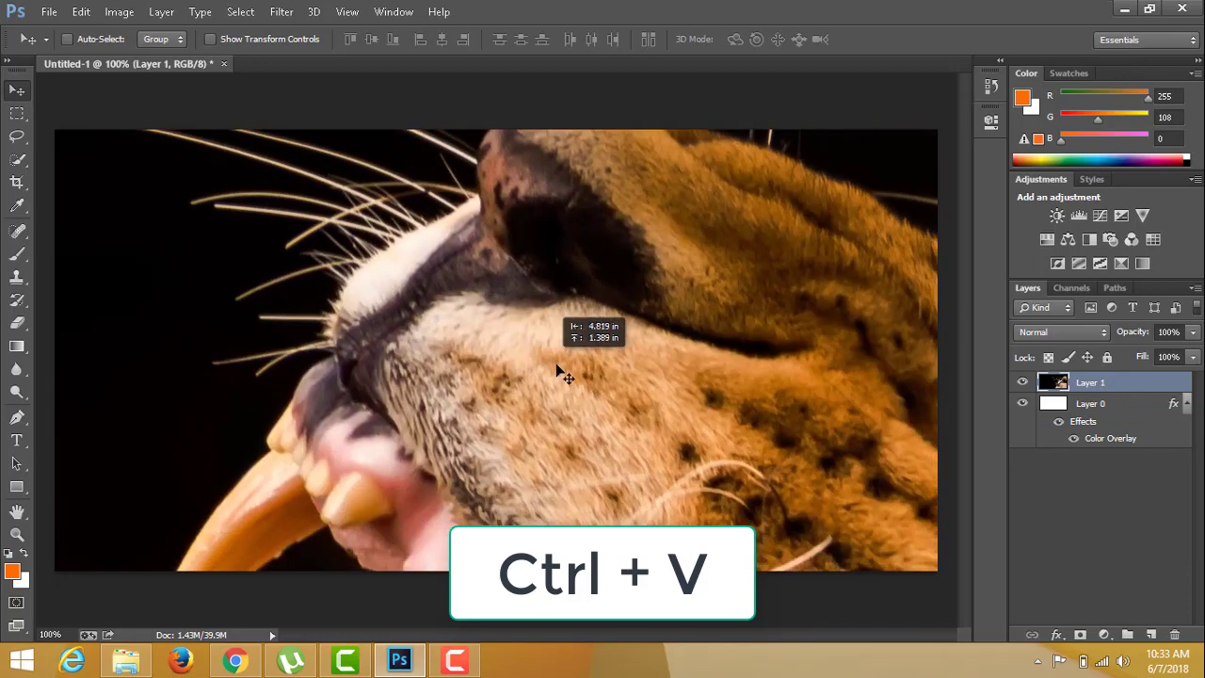
left_click_drag(712, 377, 565, 344)
mouse_move(701, 439)
left_mouse_down()
mouse_move(616, 363)
mouse_move(604, 370)
mouse_move(543, 340)
left_mouse_up()
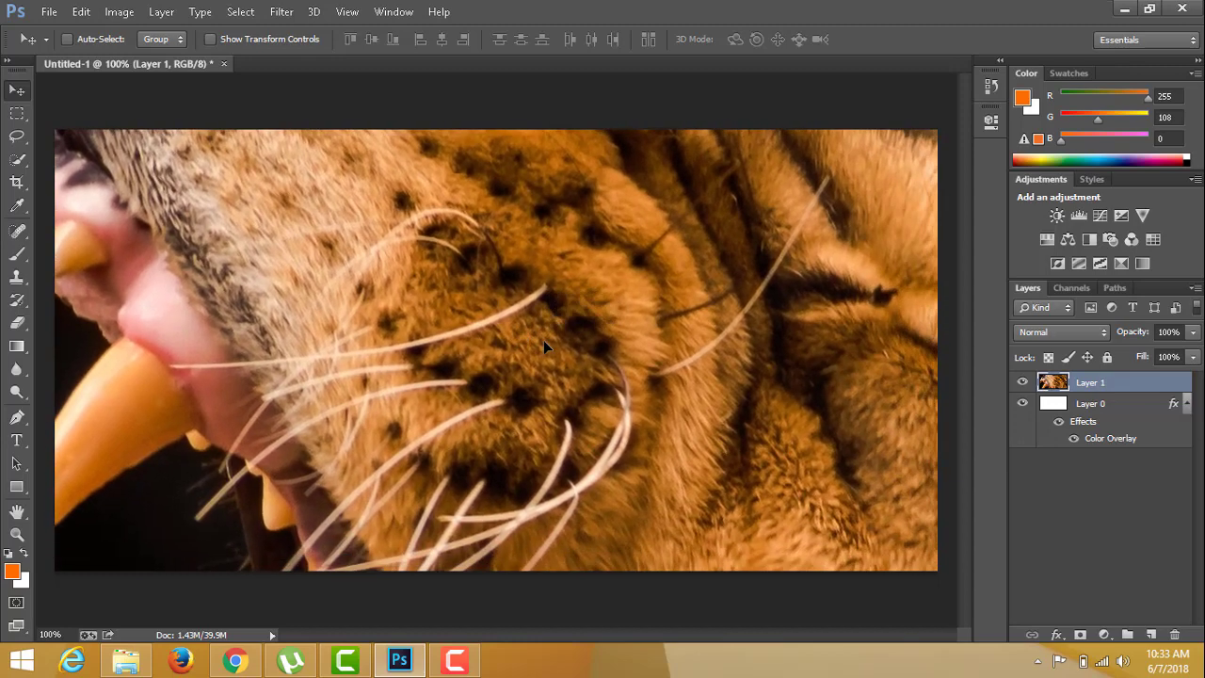
Step: Scale the lion layer down proportionally so the whole picture fits inside the canvas, and move it up slightly
key("ctrl+t")
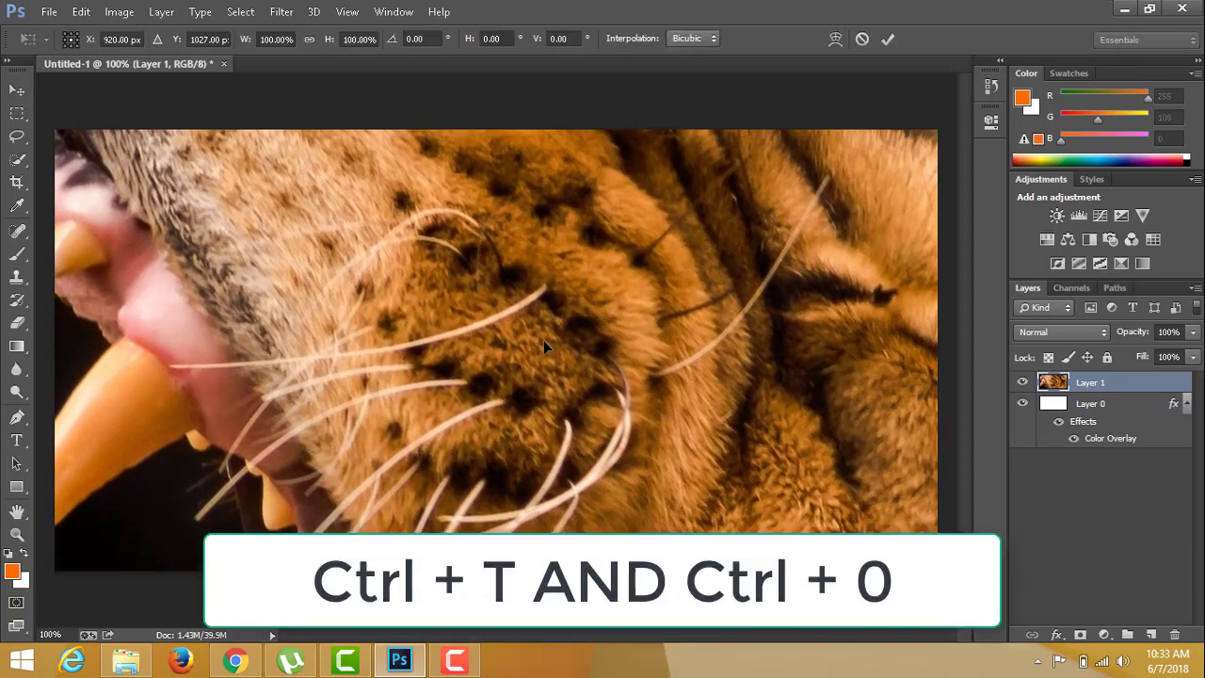
key("ctrl+0")
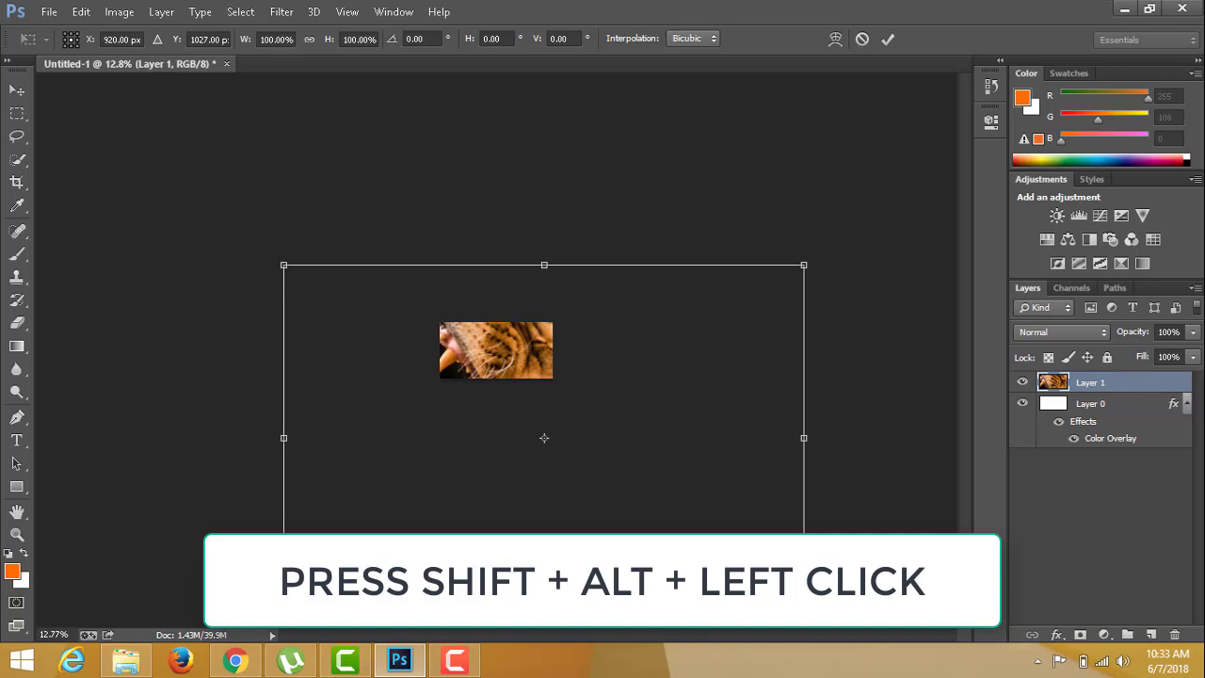
left_click_drag(804, 611, 516, 369)
key("Return")
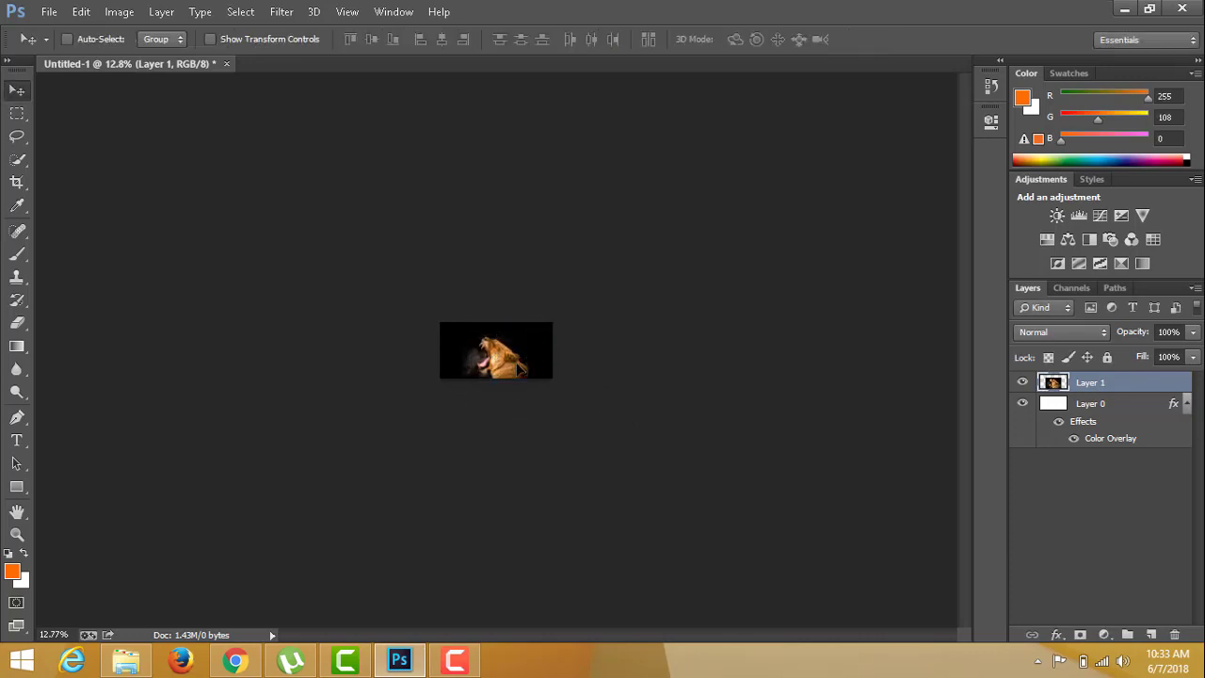
key("ctrl+0")
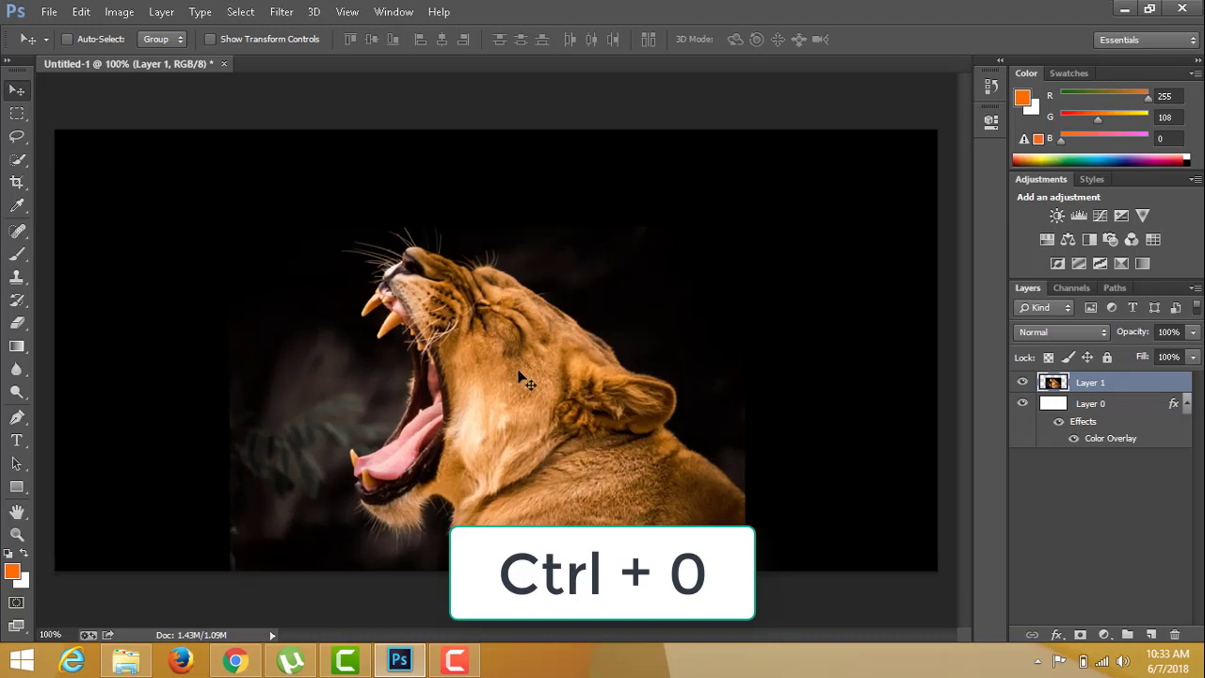
left_click_drag(519, 374, 510, 317)
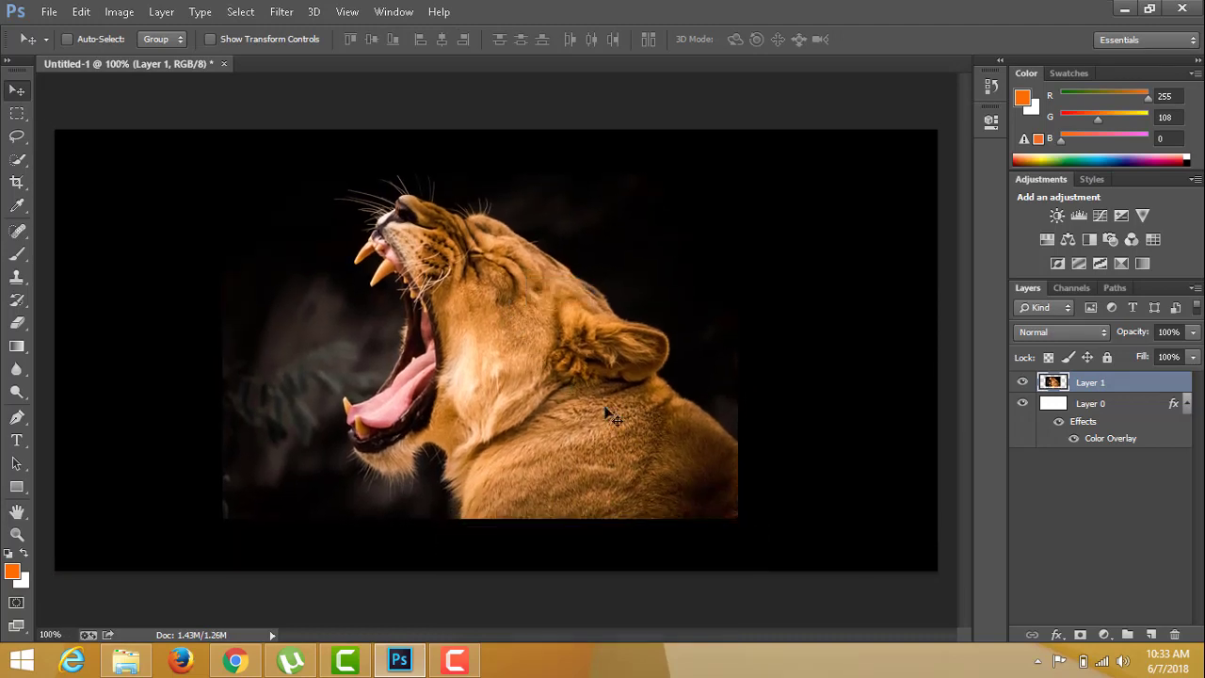
Step: Flip the lion layer horizontally so the roaring mouth faces right
key("ctrl+t")
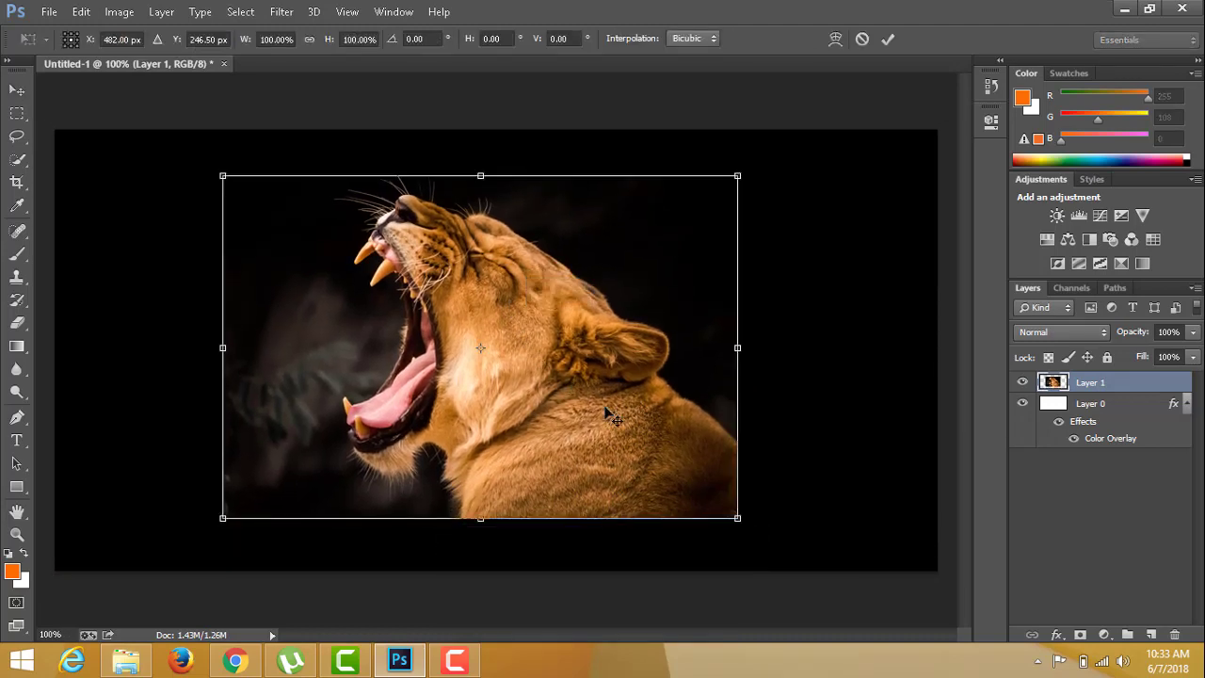
right_click(816, 369)
left_click(834, 337)
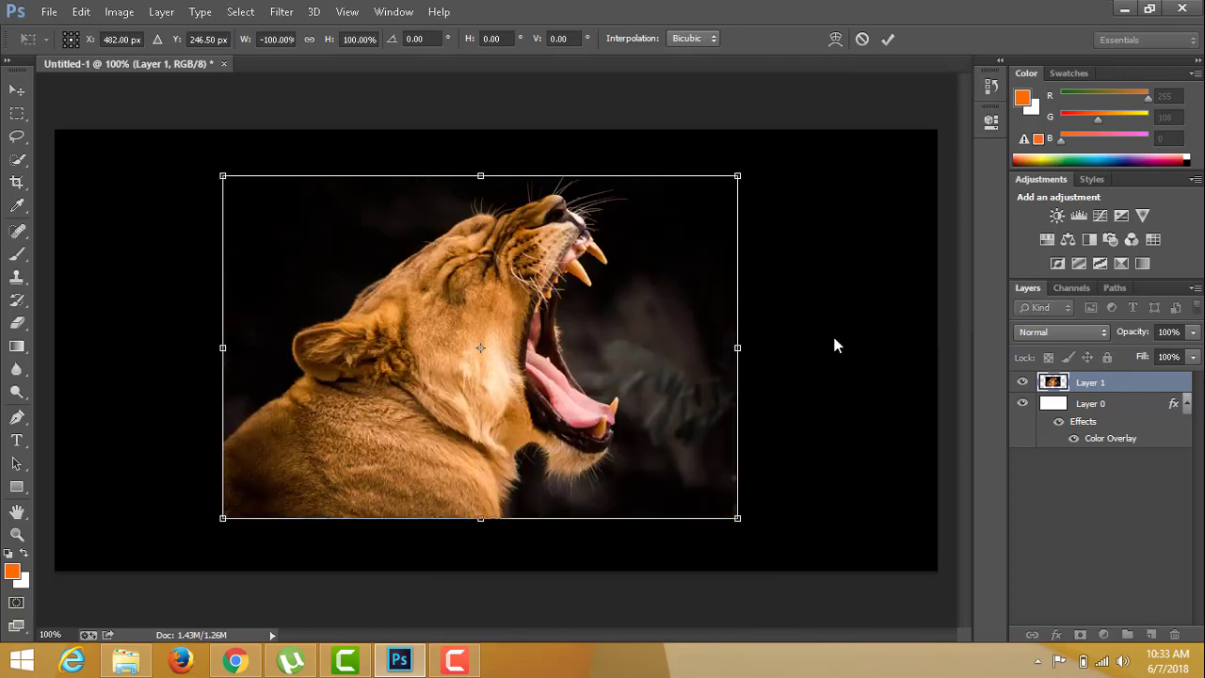
key("Return")
Step: Scale the lion layer down a little more in proportion around its centre, leaving wider black margins around it
key("ctrl+t")
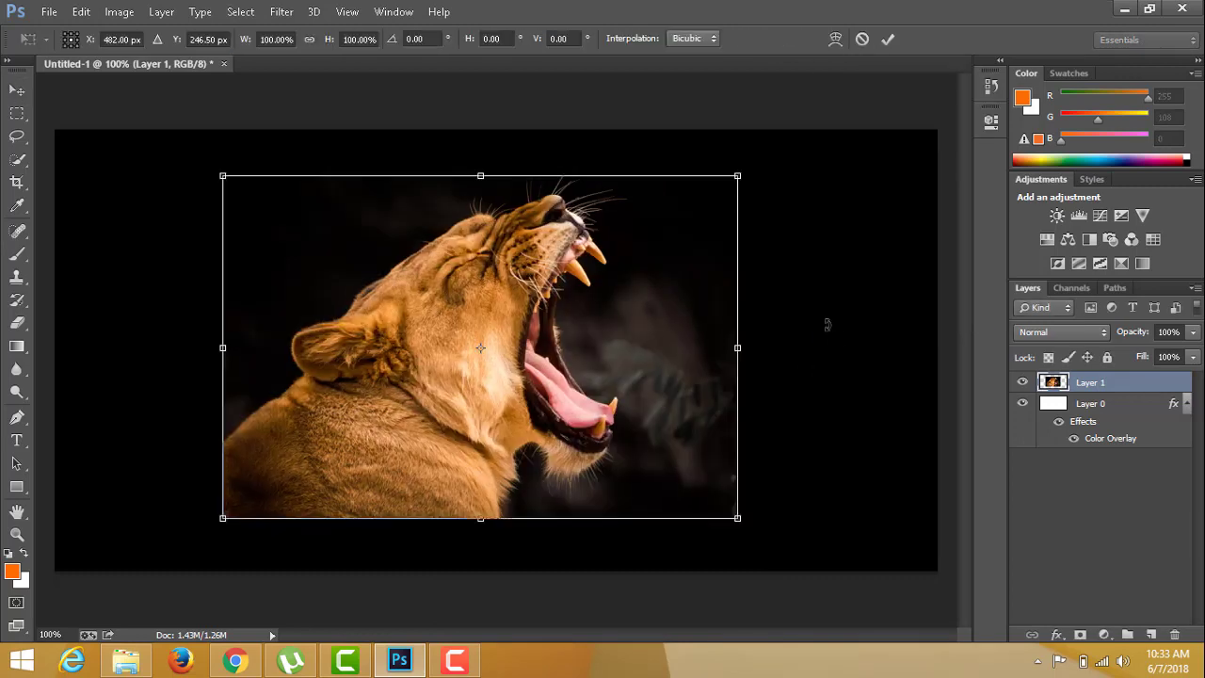
left_click_drag(741, 176, 720, 216)
key("Return")
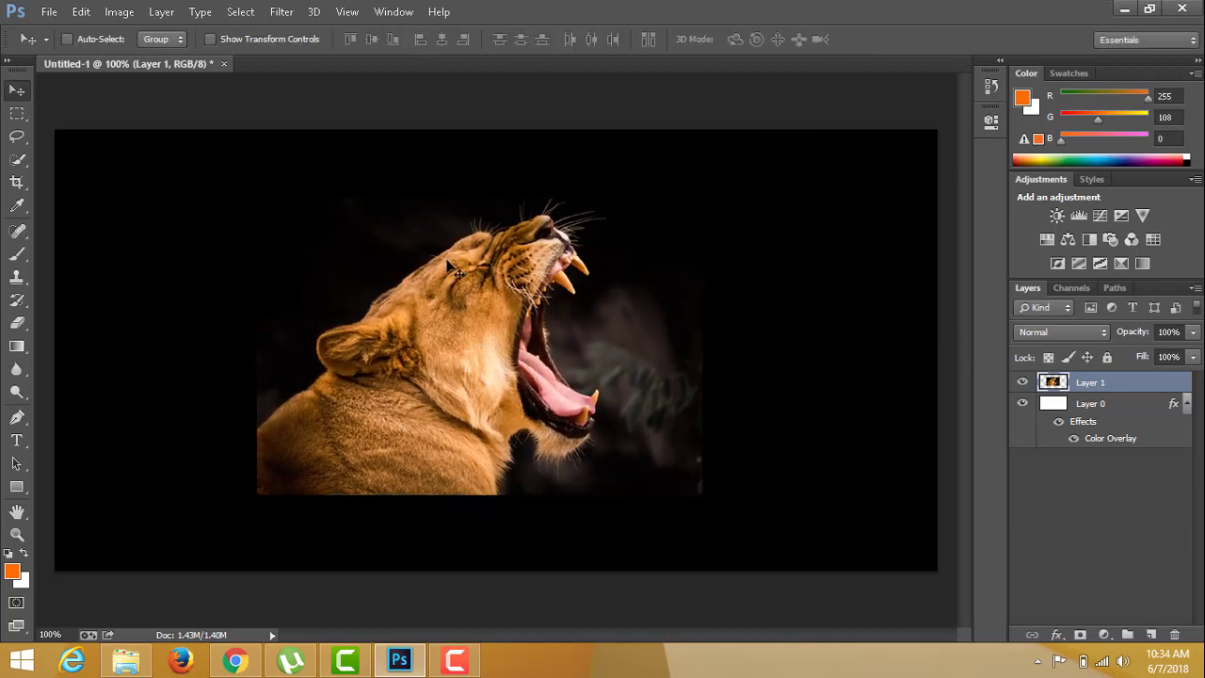
Step: Convert the lion layer to grayscale with a Black & White adjustment using the Default preset
left_click(120, 12)
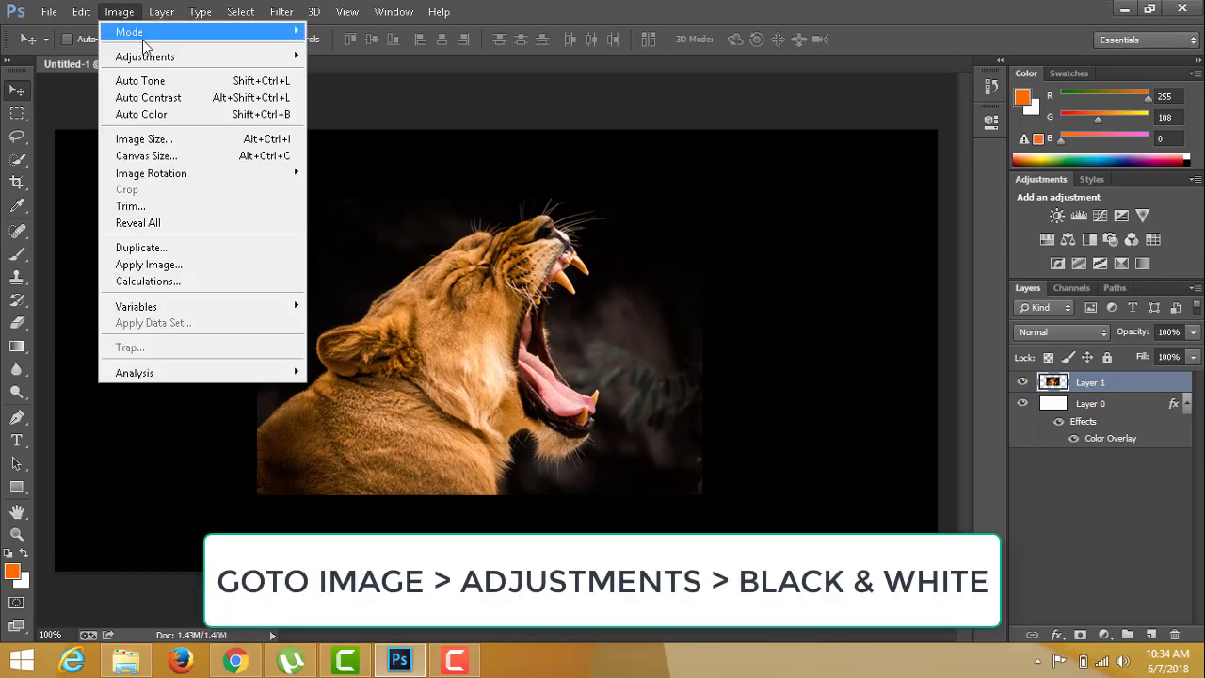
mouse_move(151, 57)
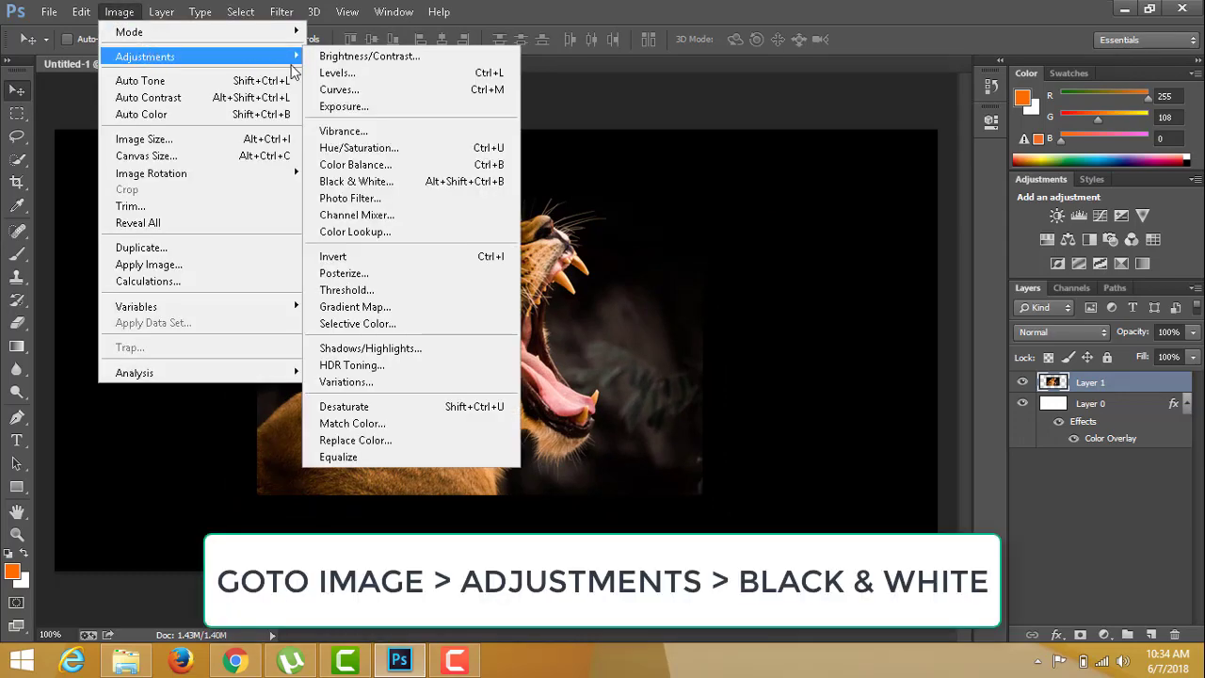
left_click(358, 181)
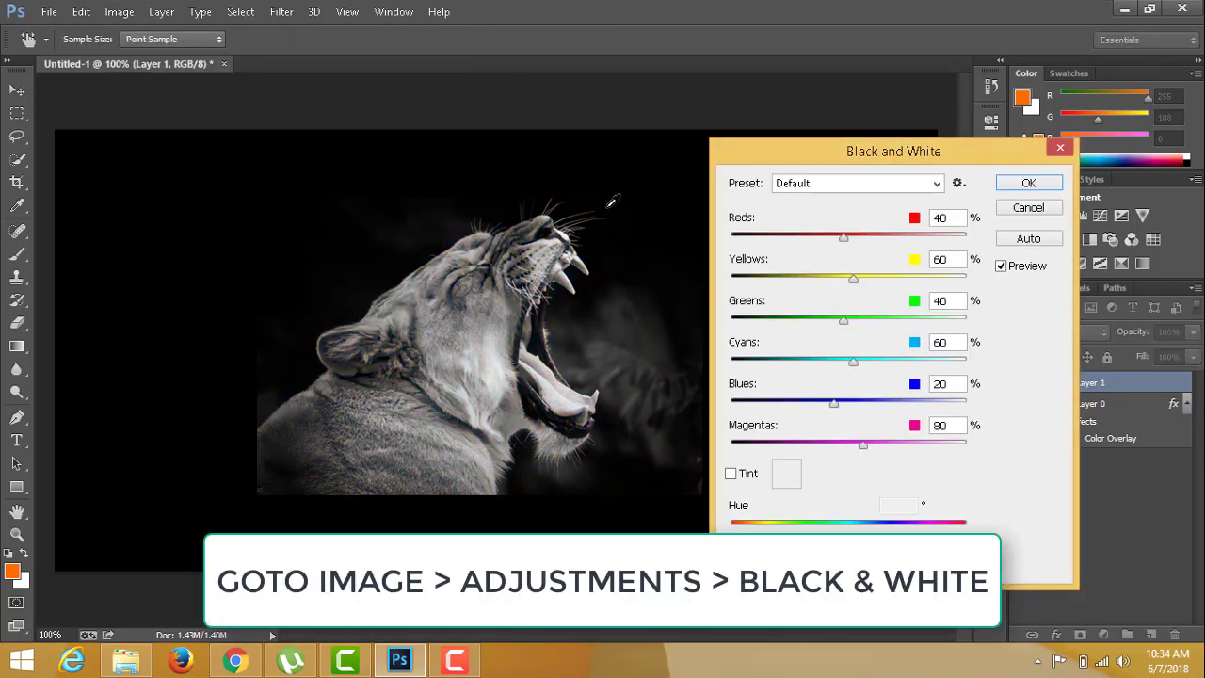
left_click(1036, 186)
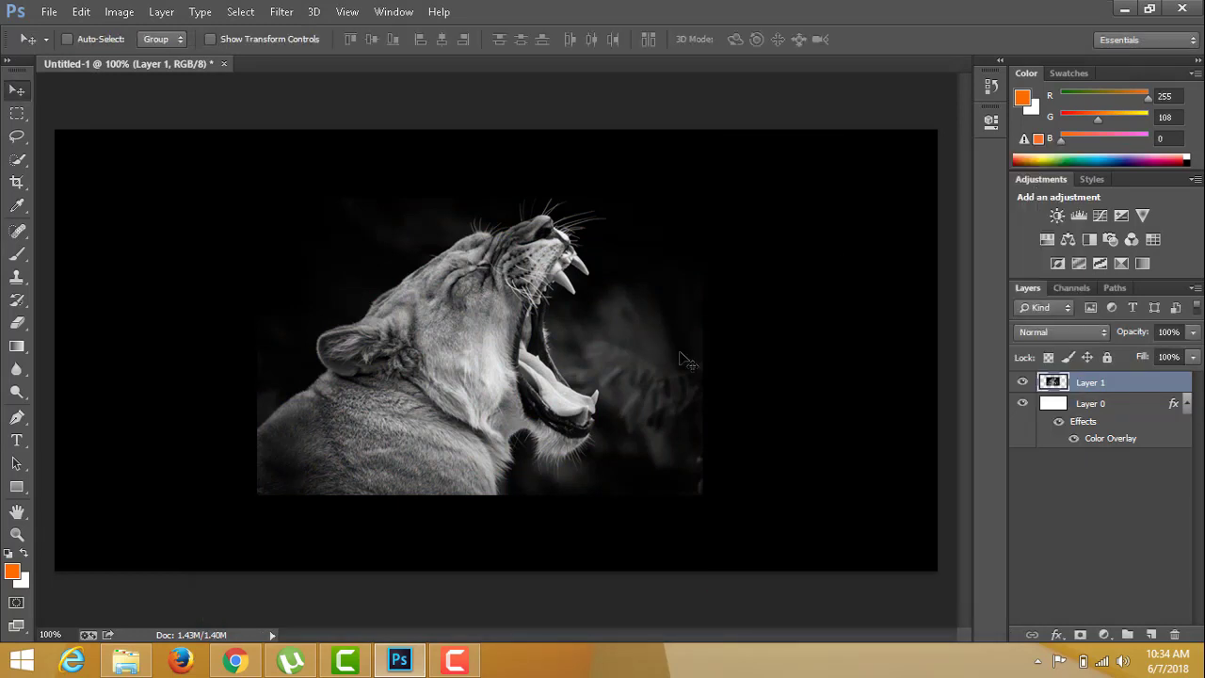
Step: Erase the blurry background around the lion and fade its back and lower body with a soft 175 px Eraser at 0% hardness
key("e")
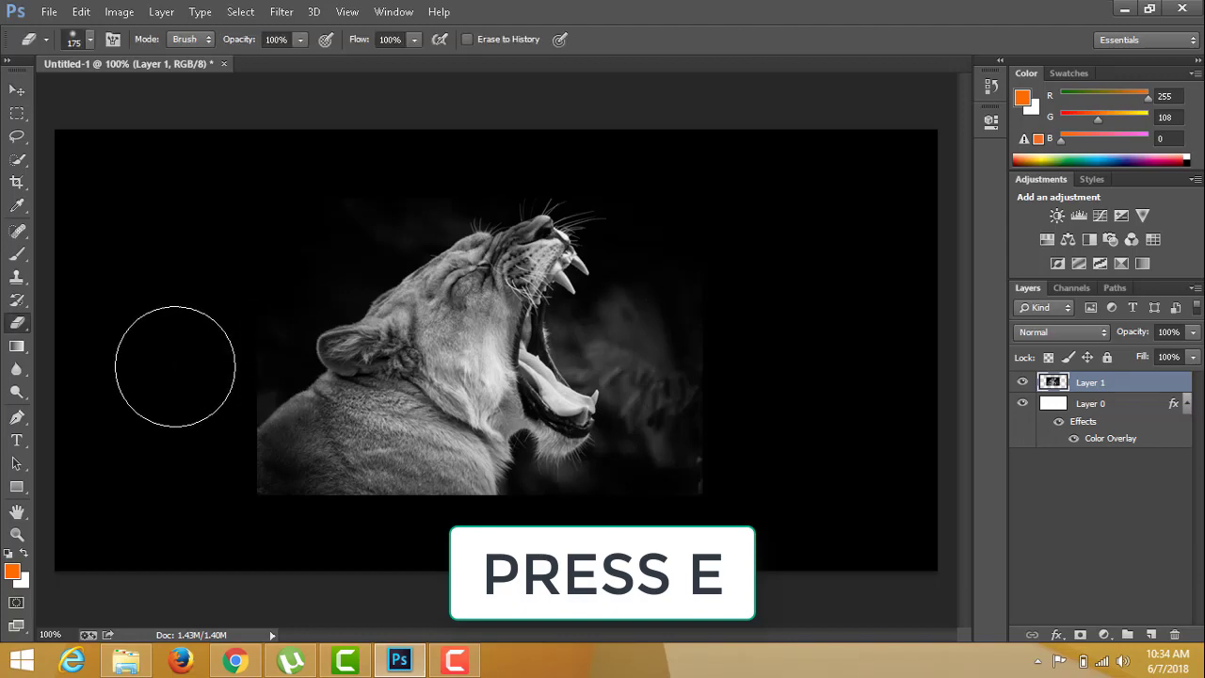
left_click(91, 41)
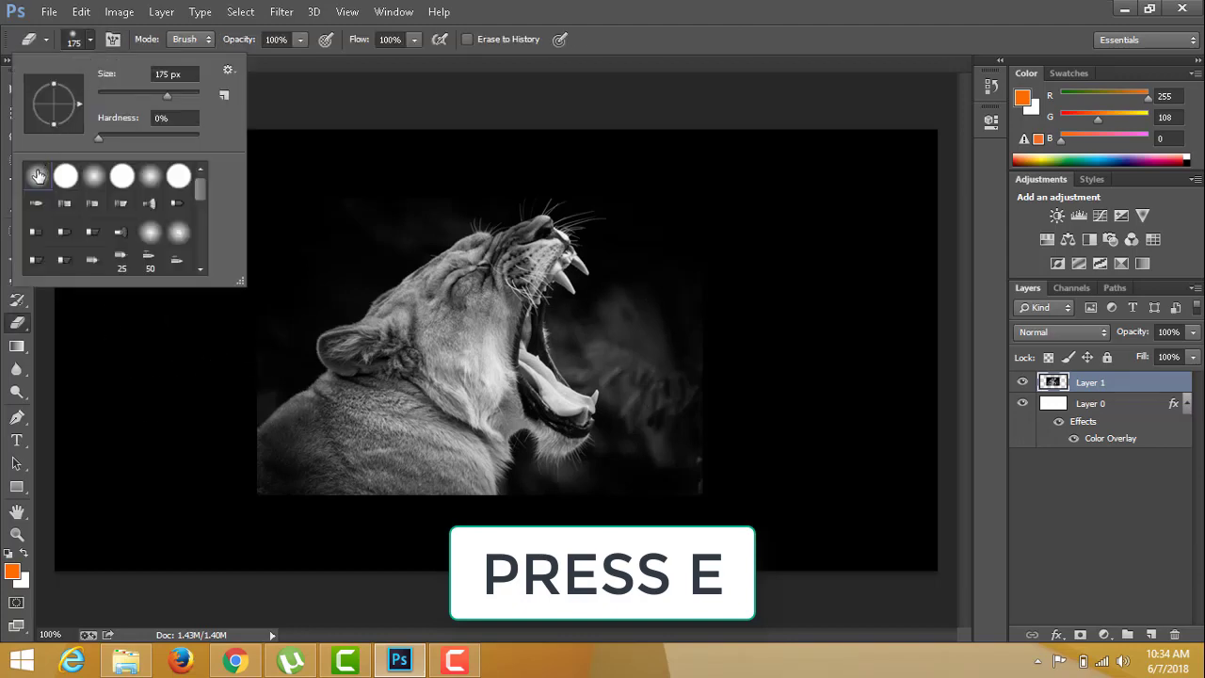
left_click(602, 7)
mouse_move(679, 329)
left_mouse_down()
mouse_move(621, 331)
mouse_move(641, 343)
mouse_move(677, 418)
mouse_move(663, 490)
mouse_move(692, 500)
mouse_move(627, 506)
mouse_move(576, 531)
left_mouse_up()
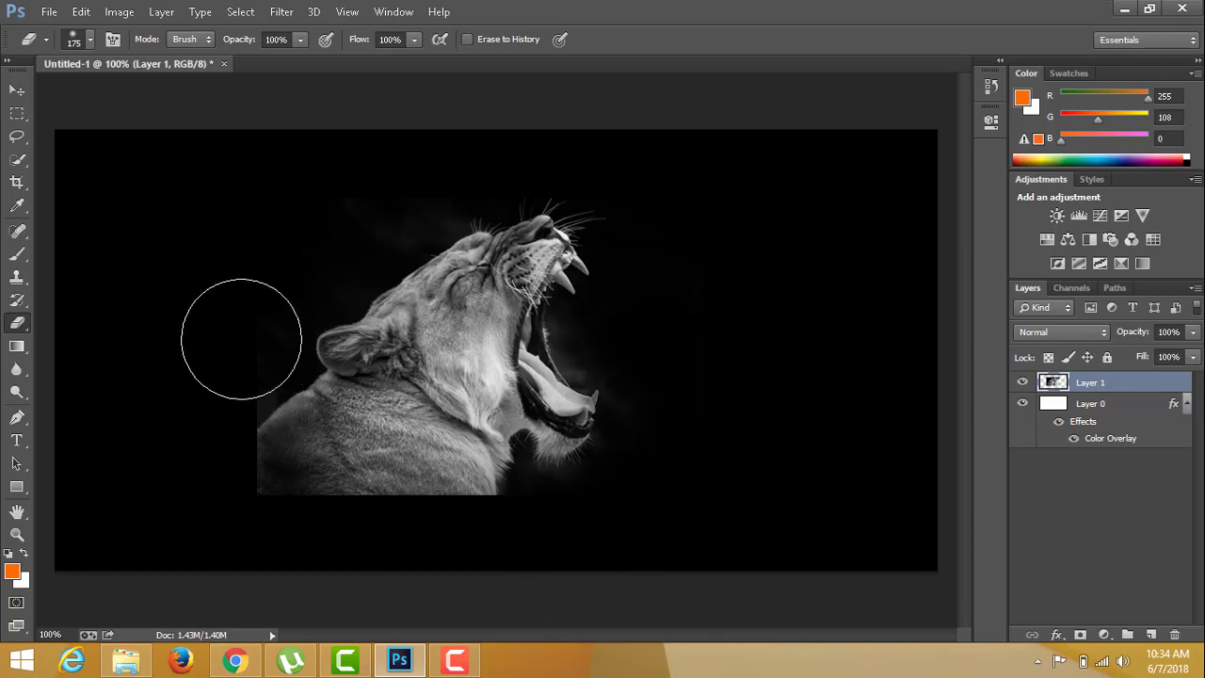
mouse_move(208, 380)
left_mouse_down()
mouse_move(196, 420)
mouse_move(235, 458)
mouse_move(245, 460)
mouse_move(236, 408)
mouse_move(272, 463)
mouse_move(336, 500)
mouse_move(492, 546)
mouse_move(366, 519)
mouse_move(298, 470)
mouse_move(272, 430)
mouse_move(406, 517)
mouse_move(479, 538)
mouse_move(316, 473)
left_mouse_up()
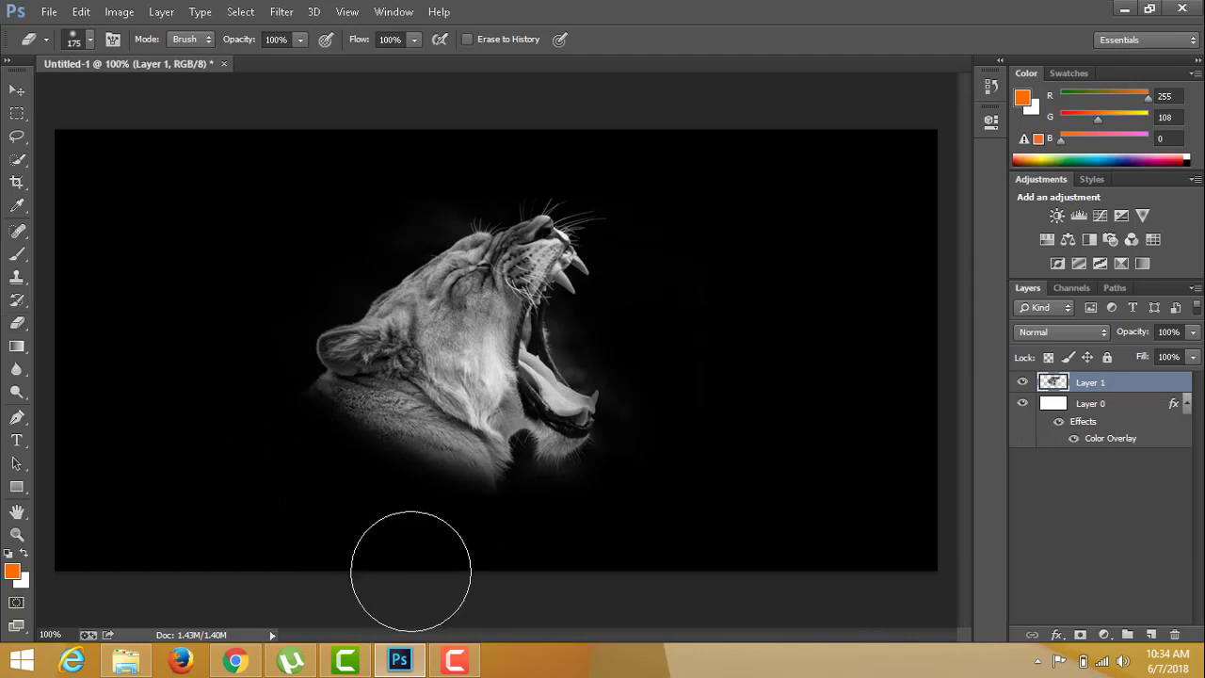
key("v")
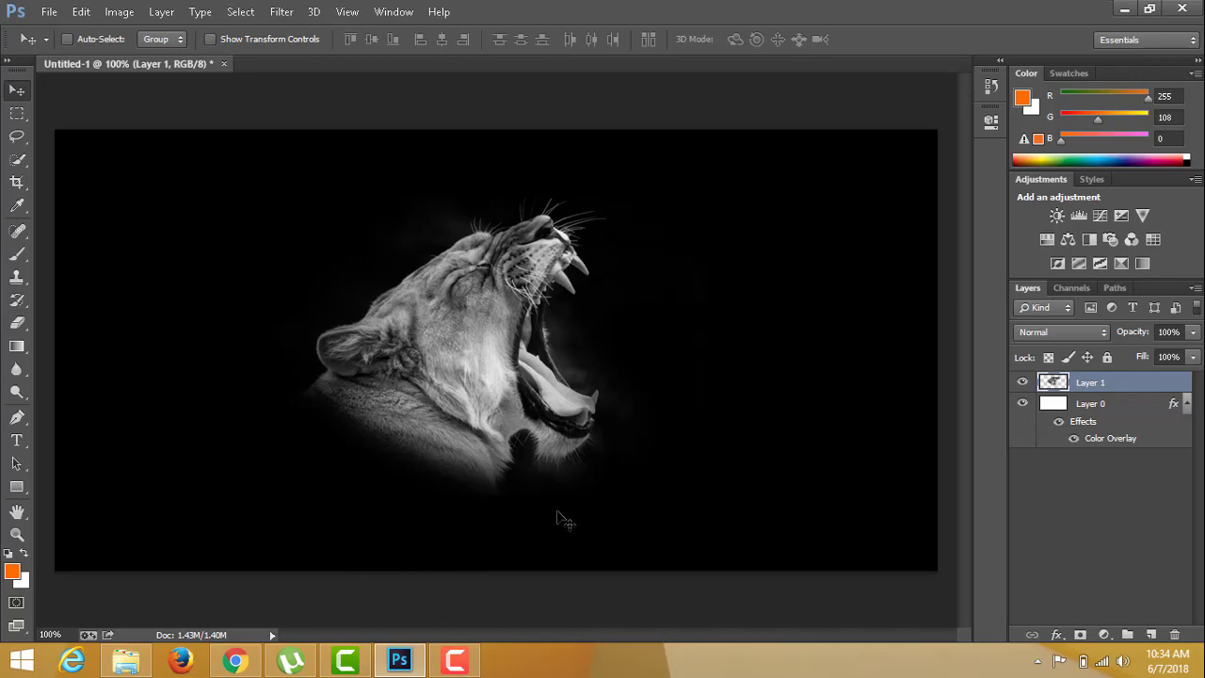
Step: Switch to the Chrome browser and search Google Images for "fire stock images"
left_click(251, 666)
left_click(114, 11)
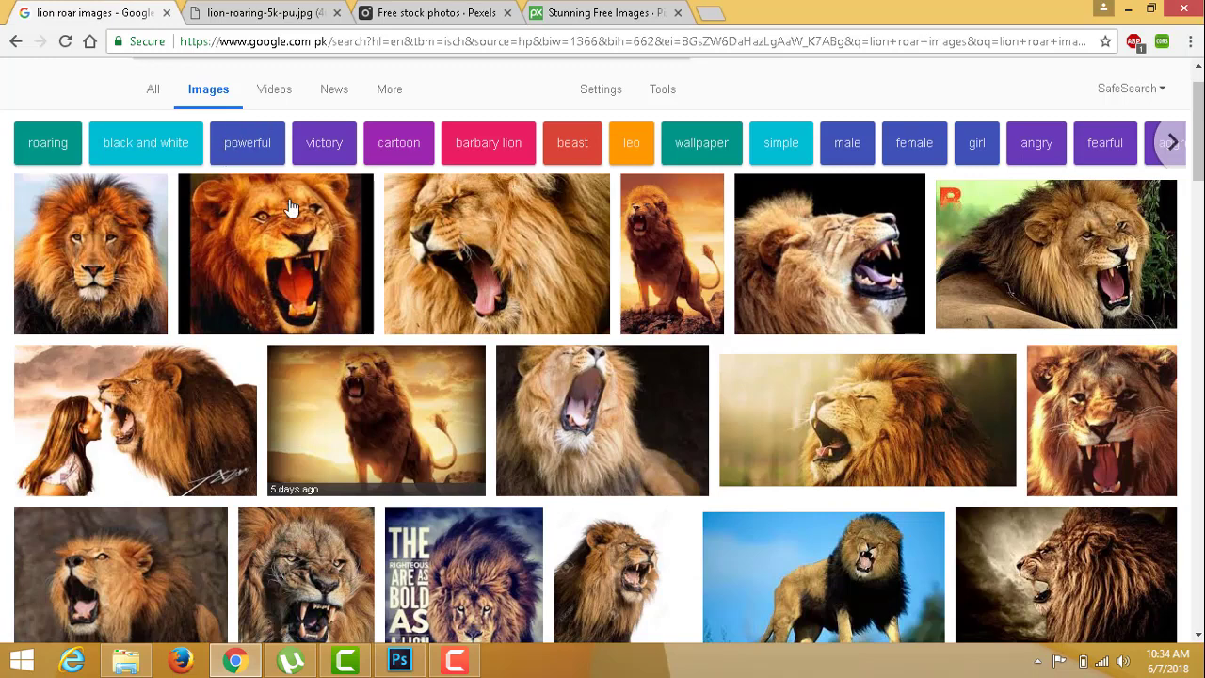
scroll(287, 204, "up", 1)
left_click(264, 99)
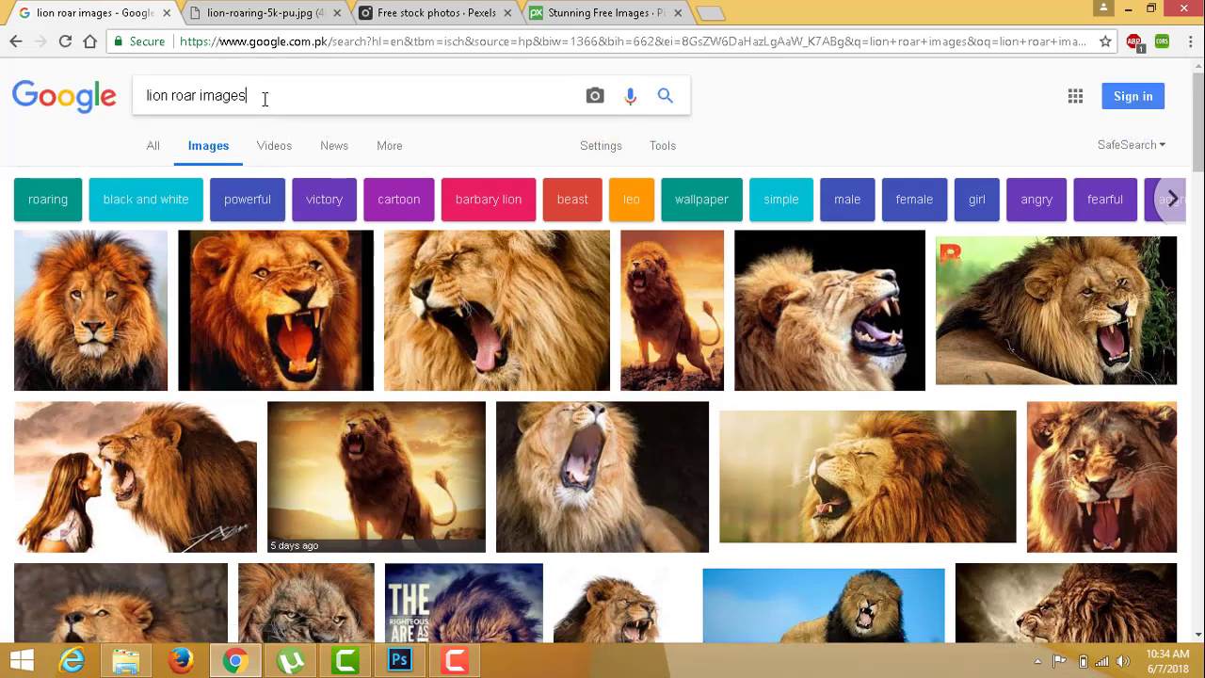
key("ctrl+a")
type("fire stoc")
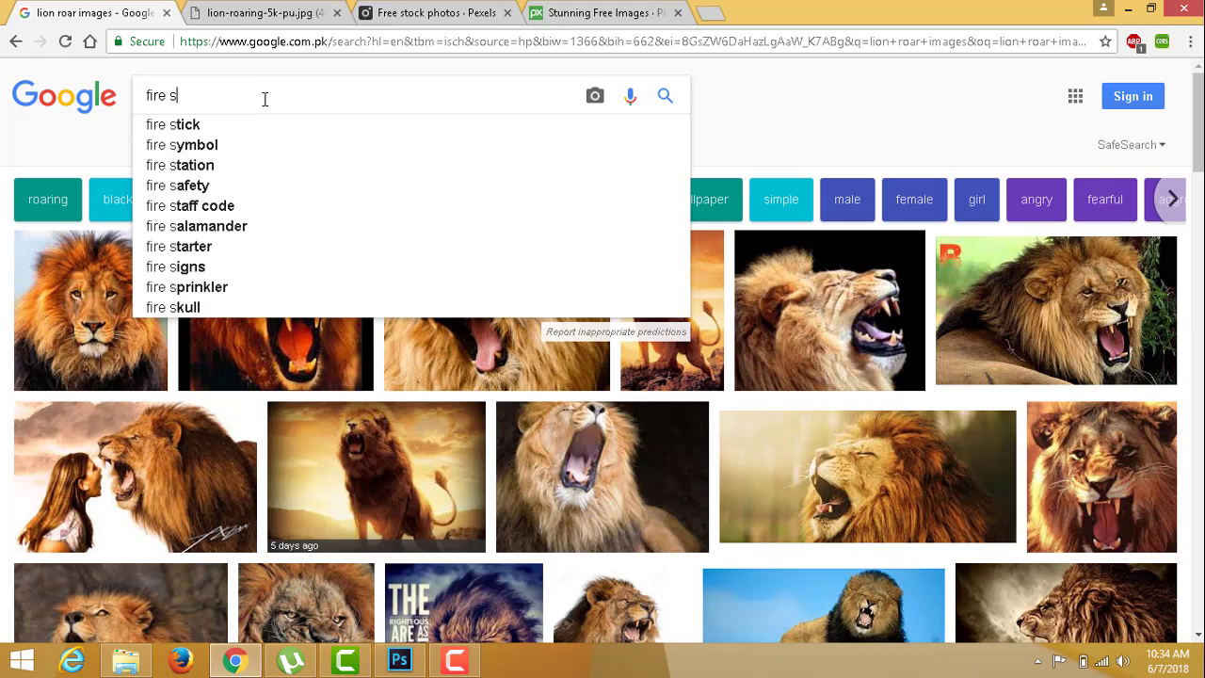
type("k images")
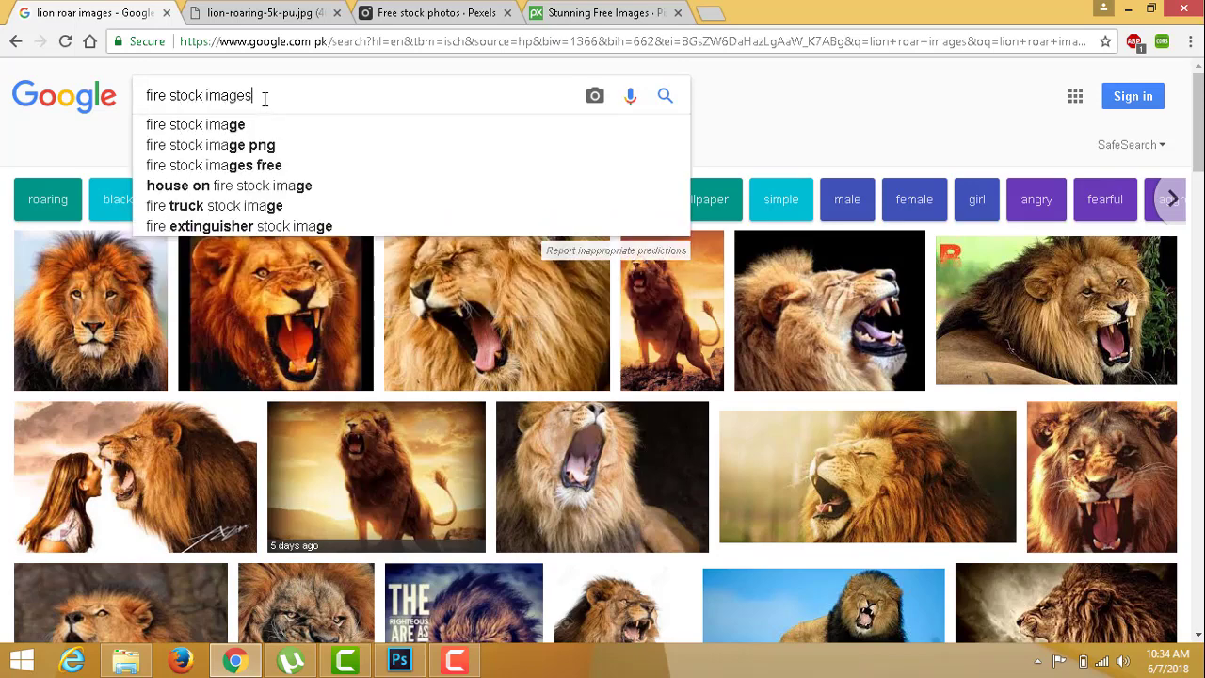
key("Return")
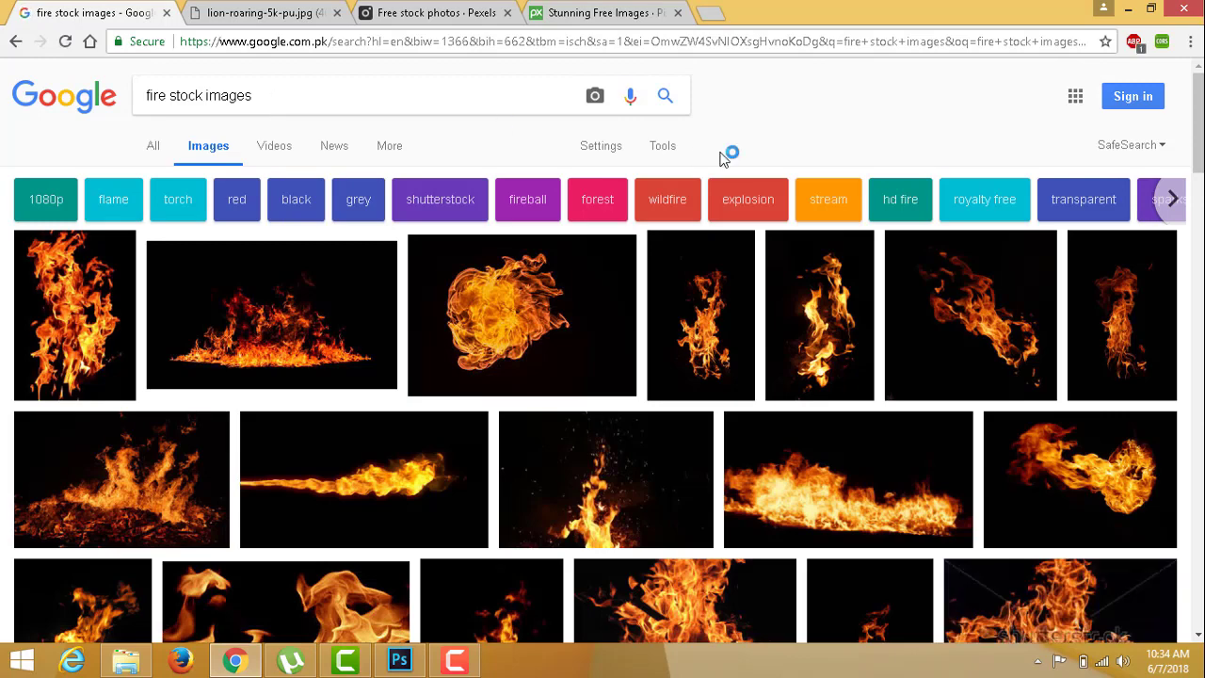
Step: Copy the 731 × 1092 fire stock picture by M3los93 from the results and paste it into the Photoshop document as a new layer
scroll(874, 247, "down", 1)
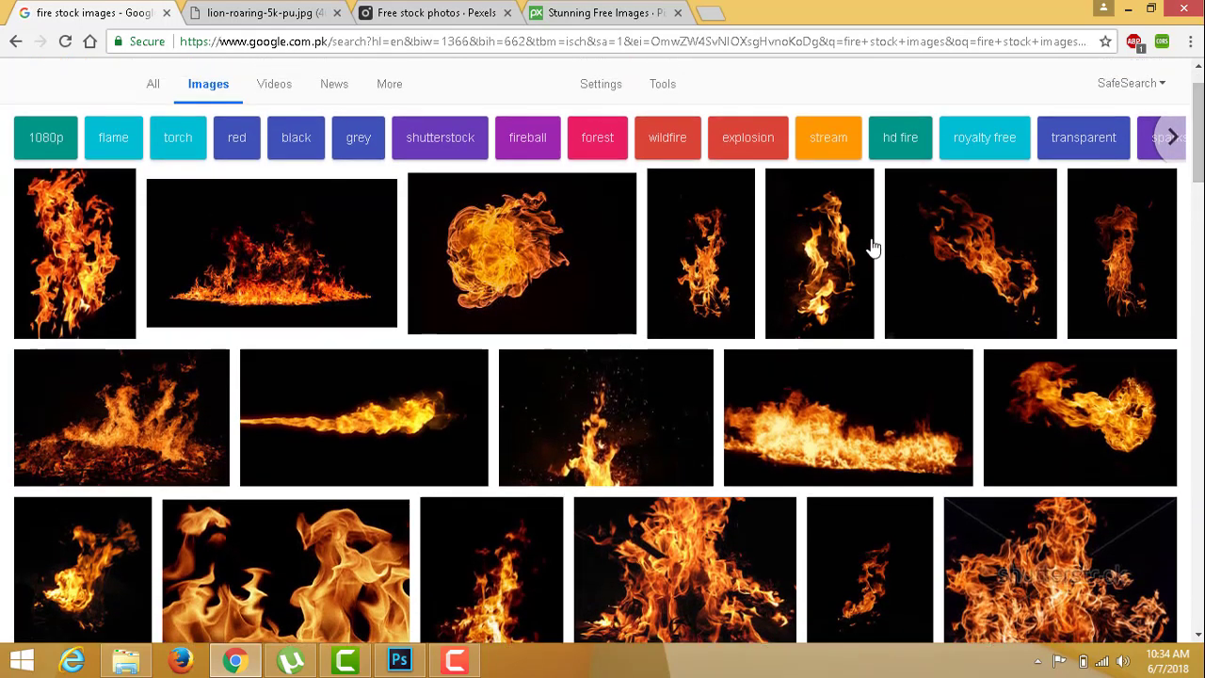
left_click(851, 247)
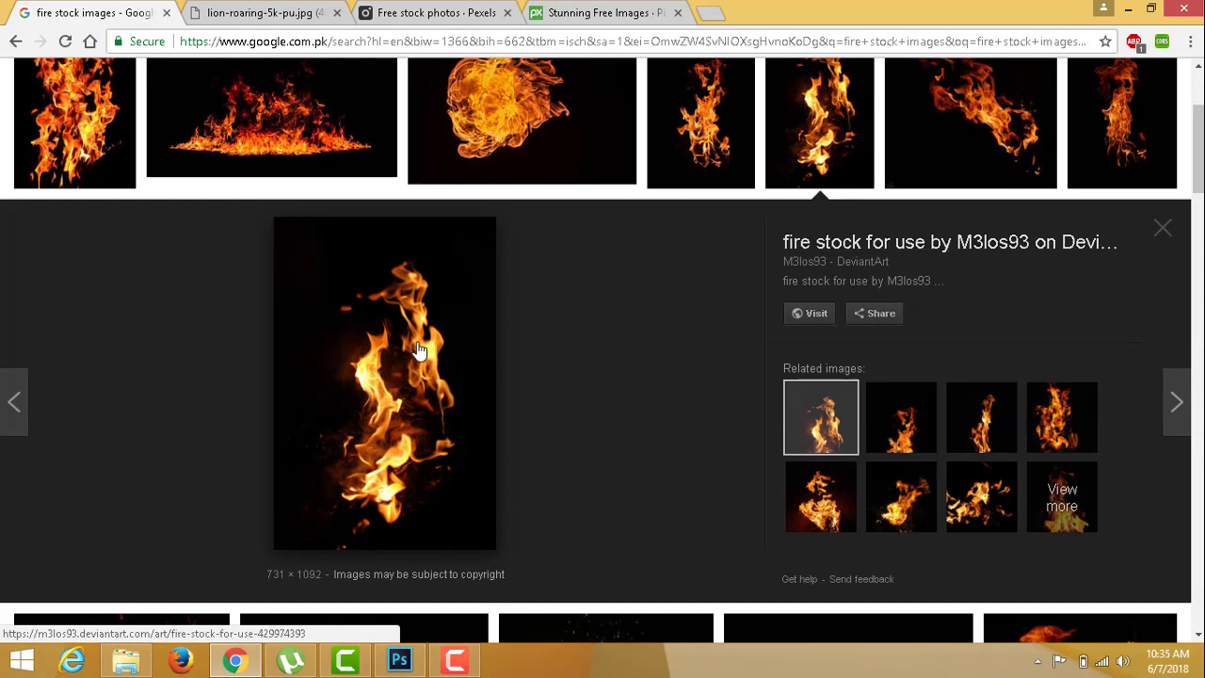
right_click(419, 350)
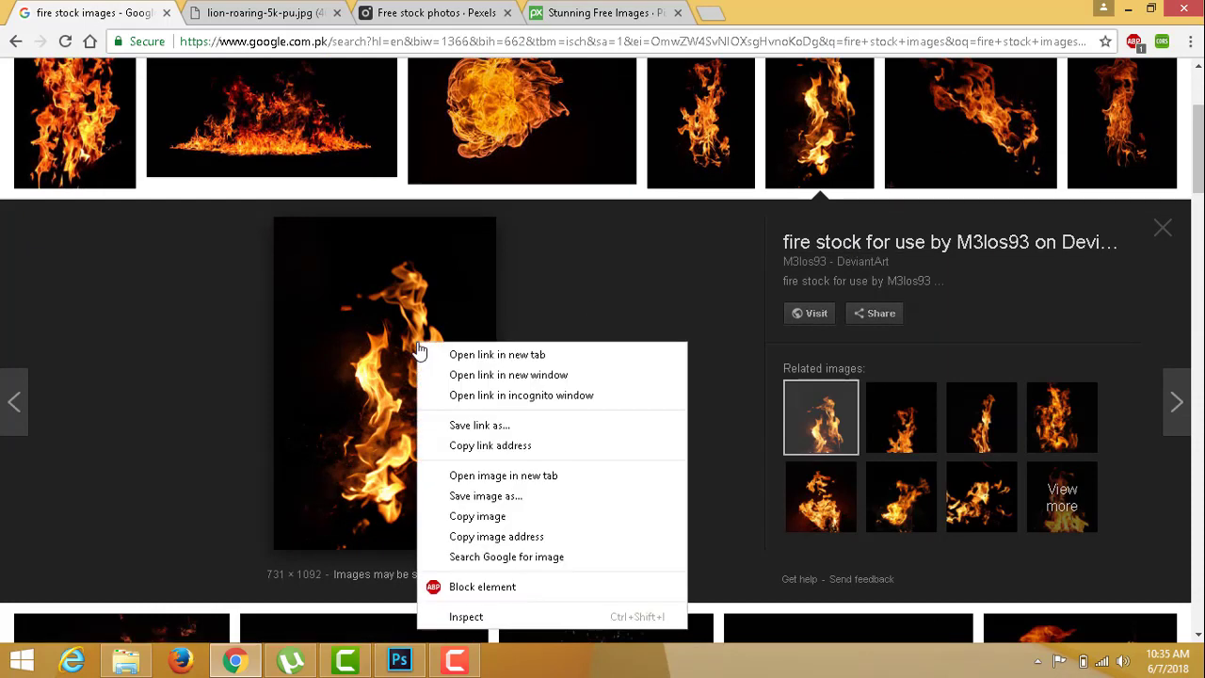
left_click(493, 520)
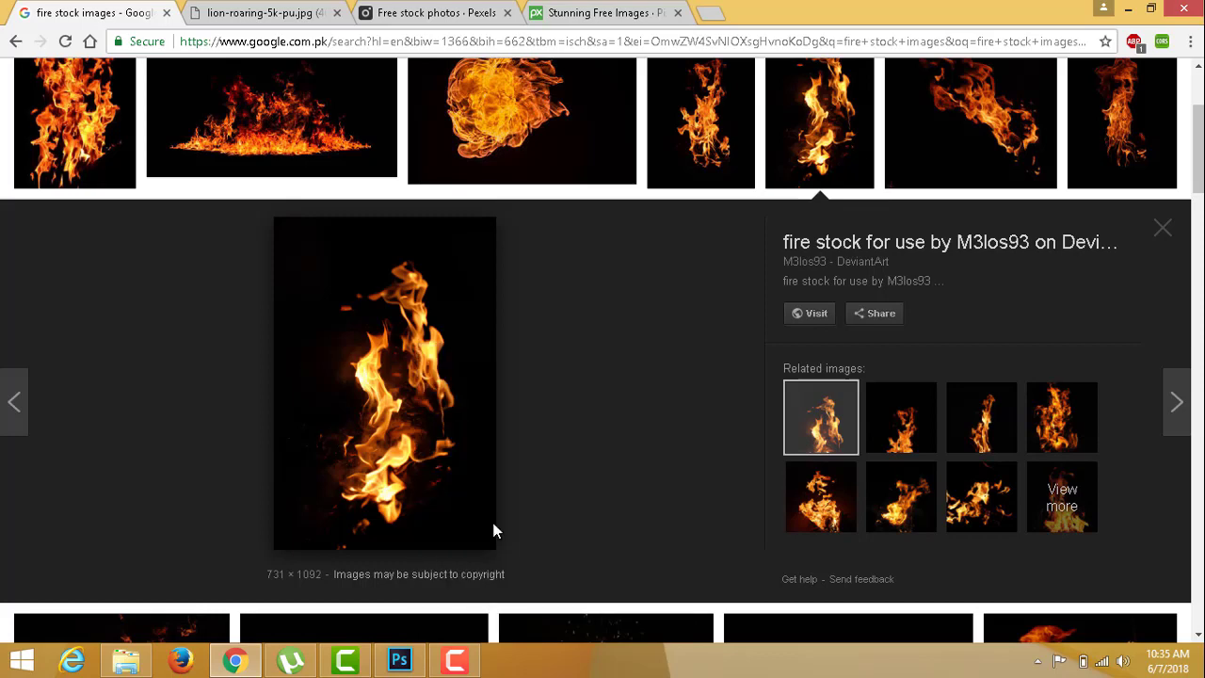
key("alt+Tab")
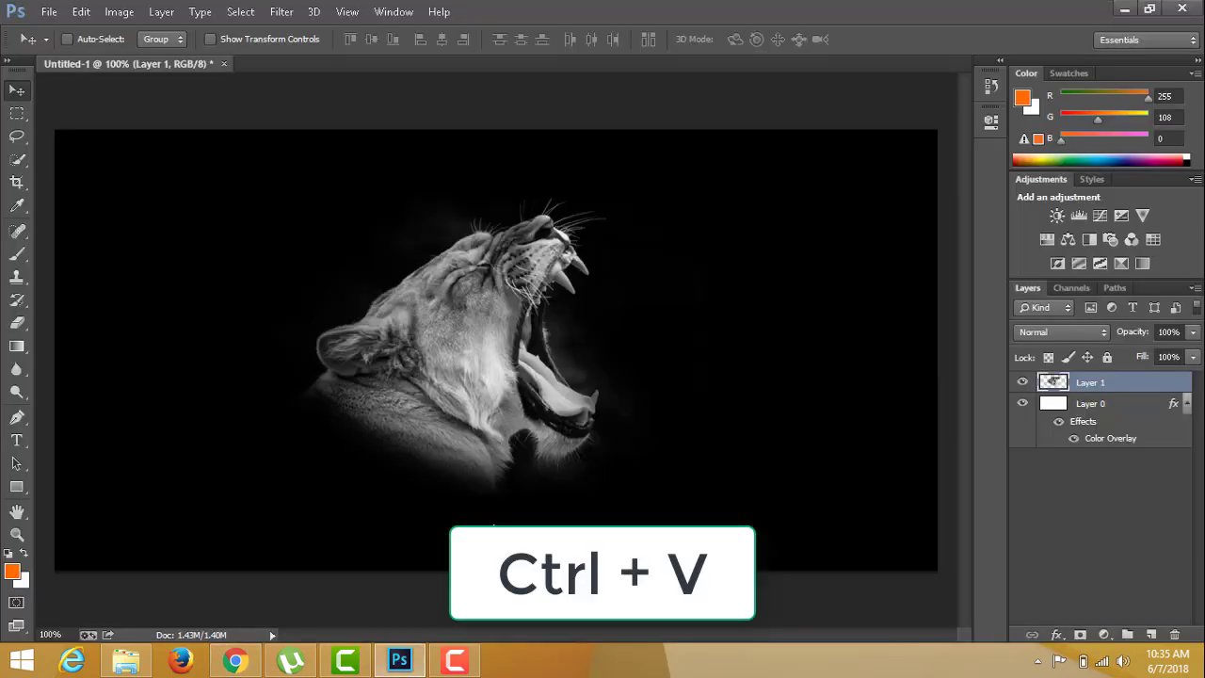
key("ctrl+v")
Step: Scale the pasted fire layer down proportionally to about 37.5% and place it over the lion's head
left_click_drag(492, 523, 509, 370)
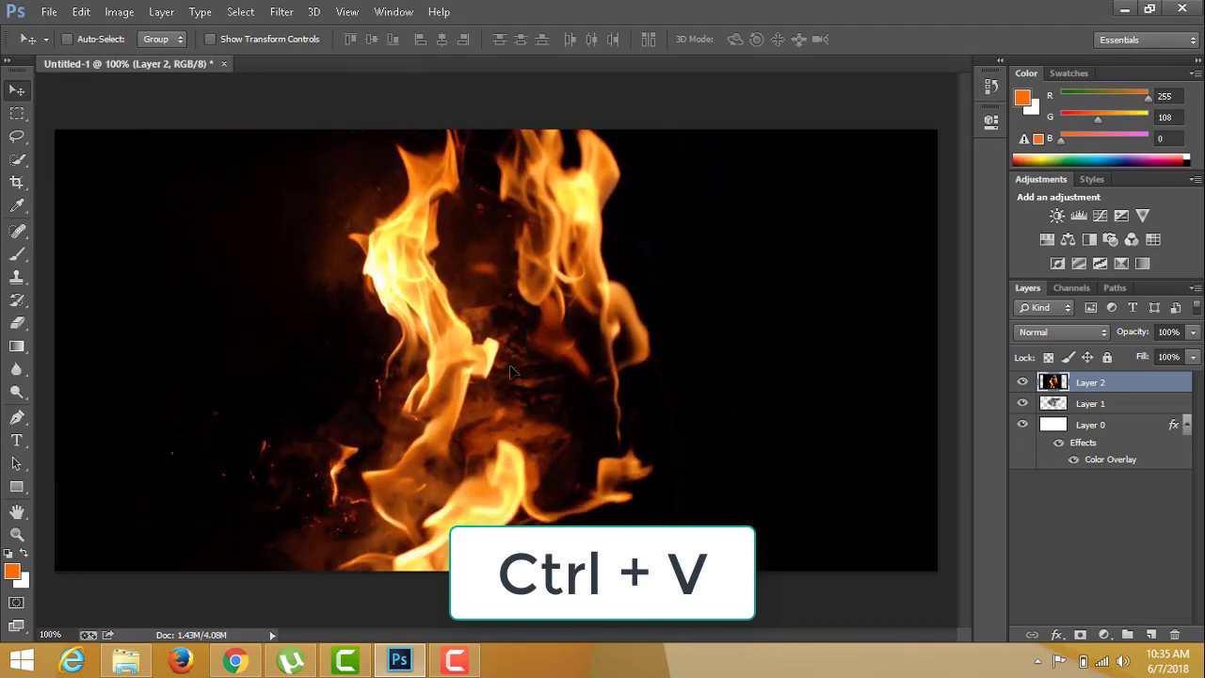
key("ctrl+t")
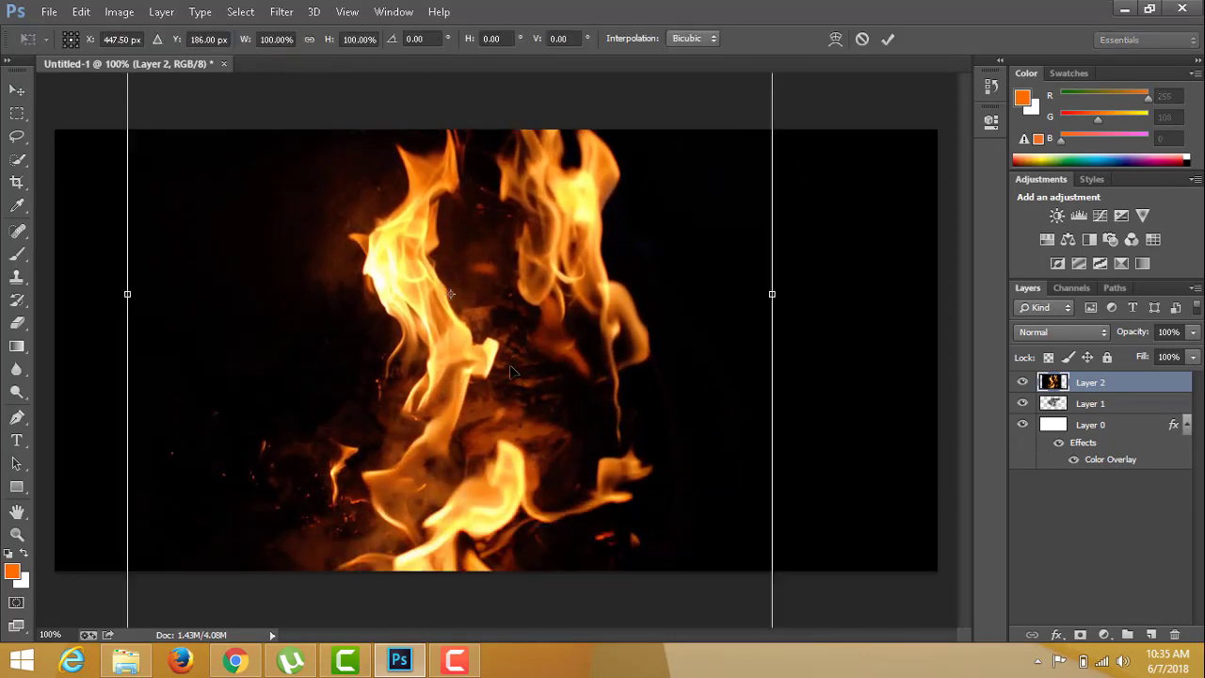
key("ctrl+0")
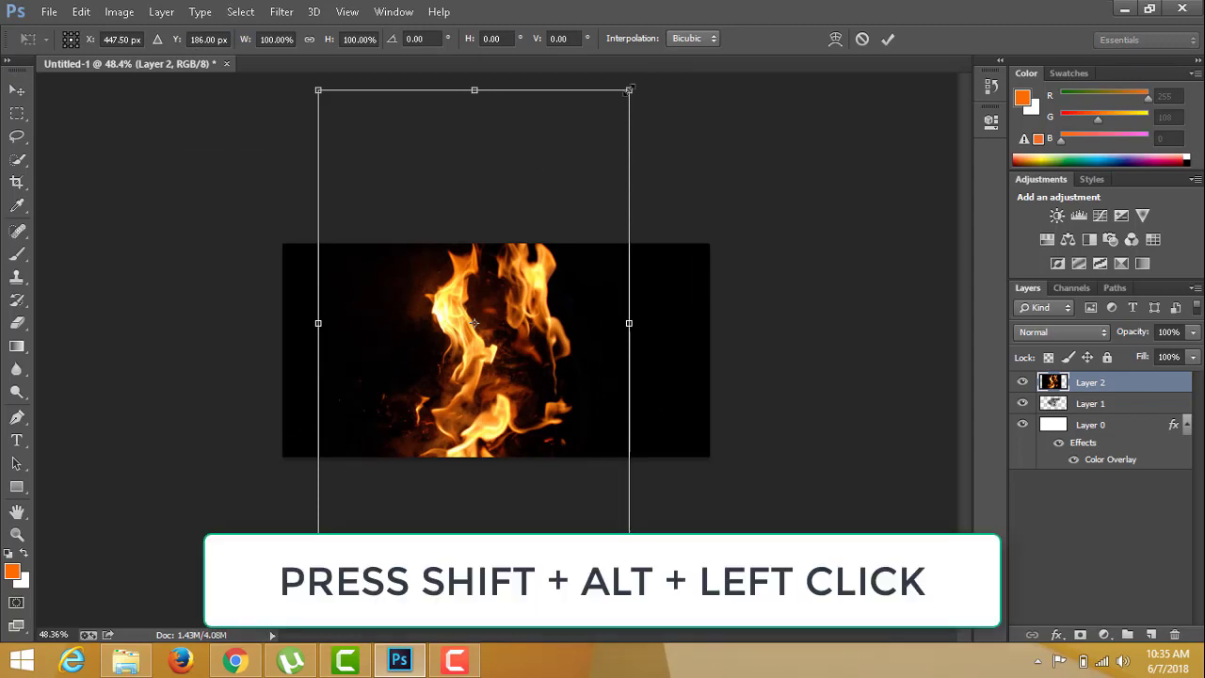
left_click_drag(629, 89, 524, 262)
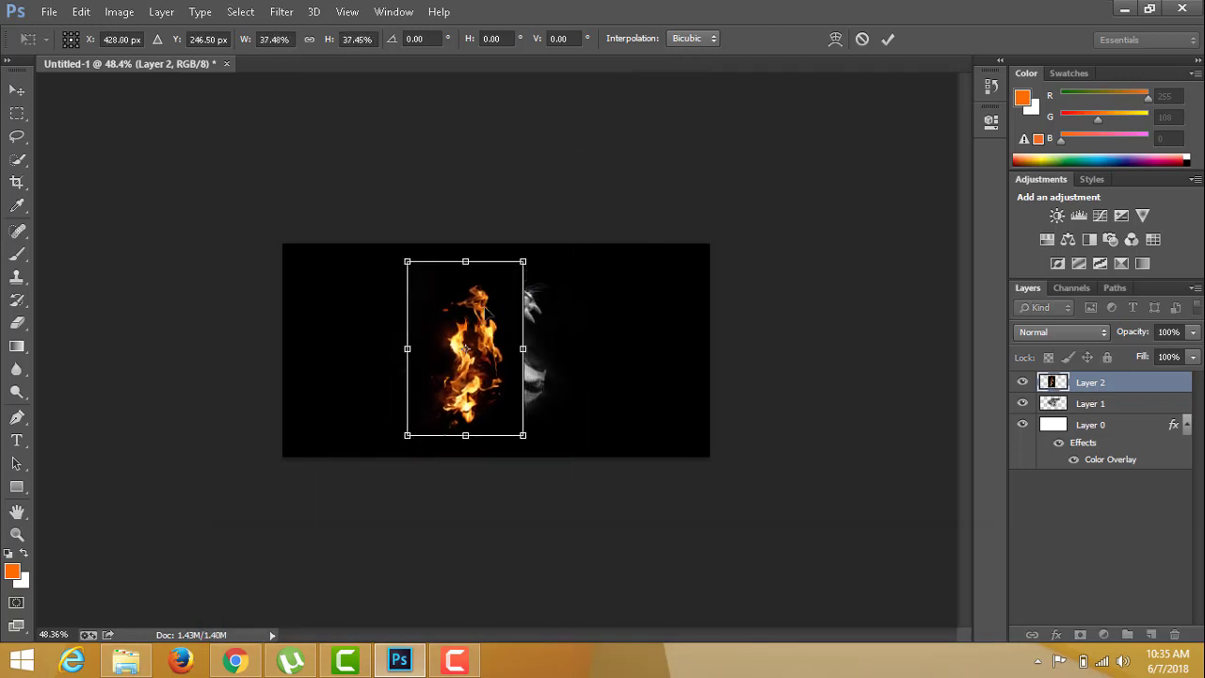
key("Return")
key("ctrl+0")
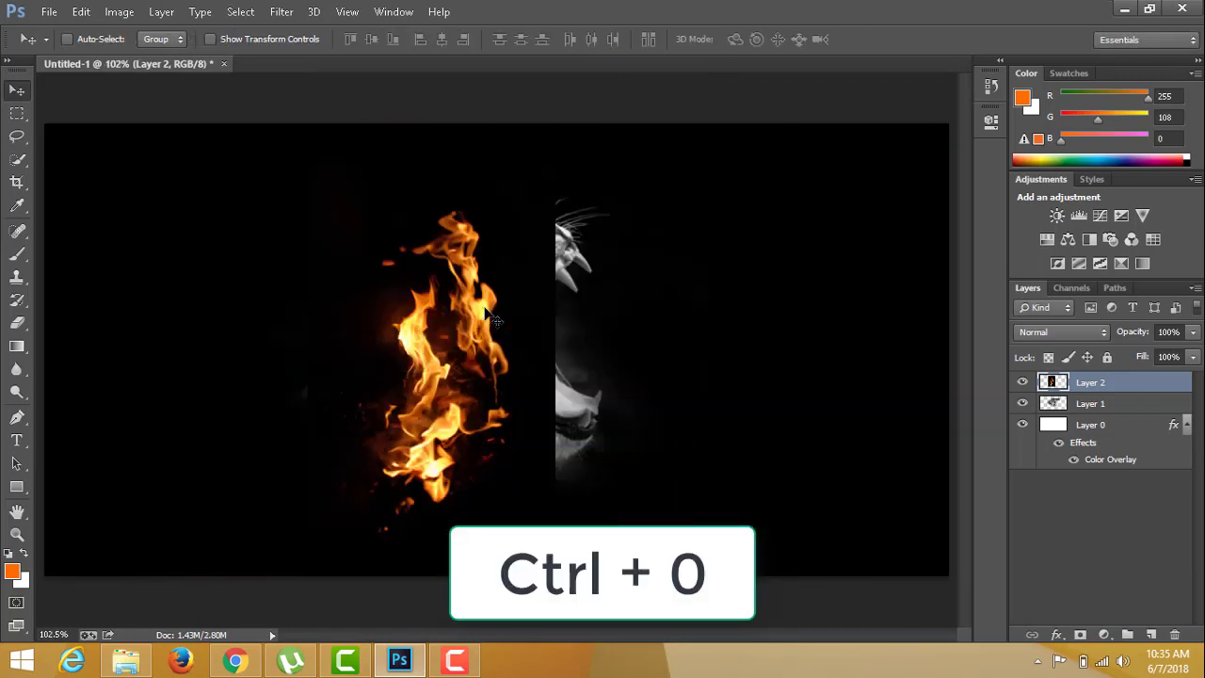
Step: Rotate the fire layer clockwise so the flames slope down to the right, shrink it slightly, and place it over the lion's neck
key("ctrl+t")
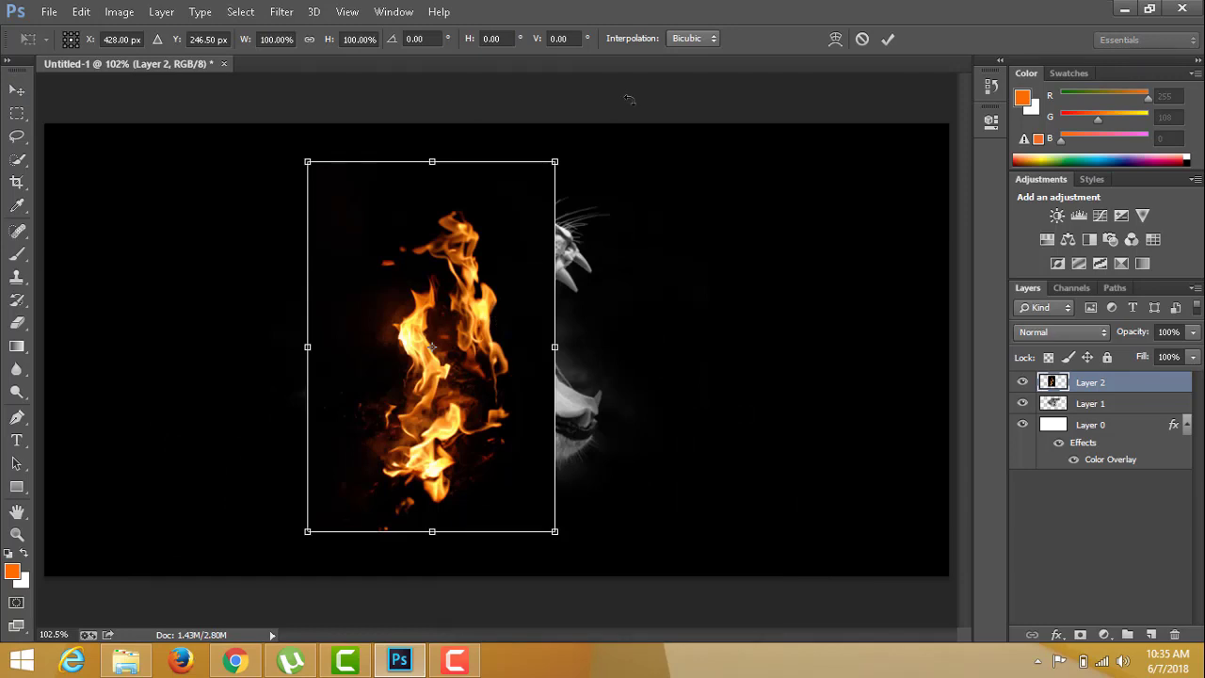
left_click_drag(581, 136, 486, 467)
left_click_drag(481, 420, 456, 486)
left_click_drag(630, 394, 500, 428)
left_click_drag(566, 406, 551, 415)
Step: Duplicate the fire layer, rotate the copy about -34.74°, and place it beside the first flames under the lion's jaw
key("ctrl+j")
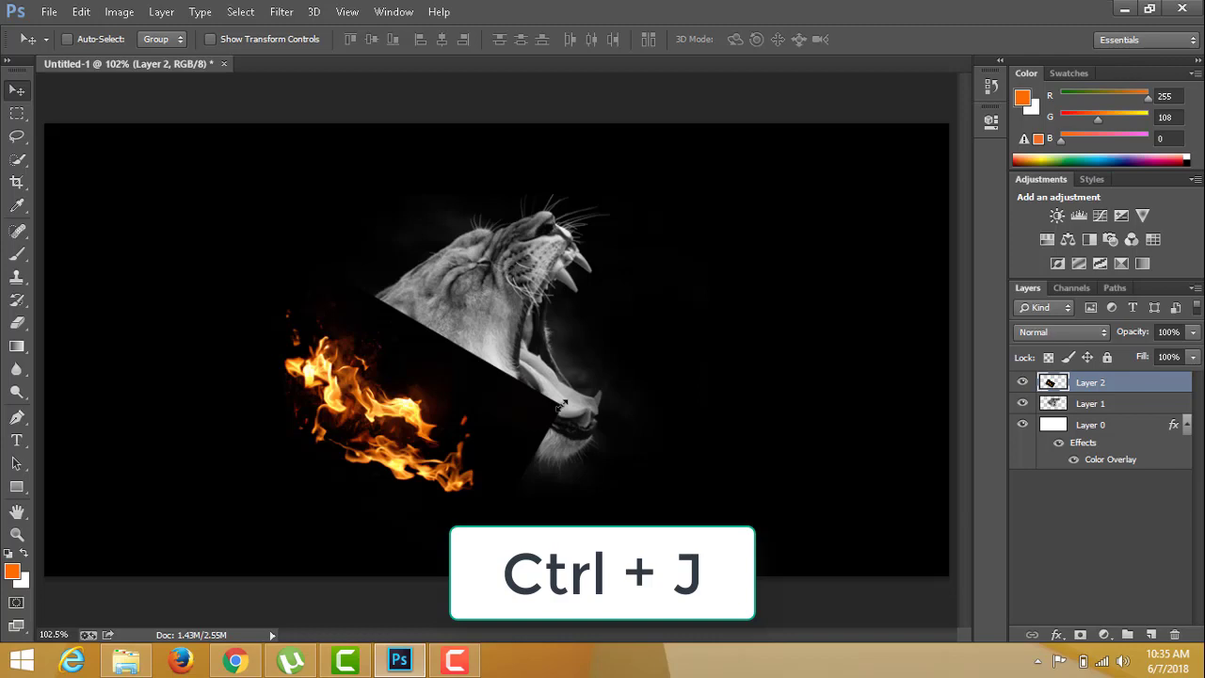
key("ctrl+j")
left_click_drag(492, 439, 610, 464)
key("ctrl+t")
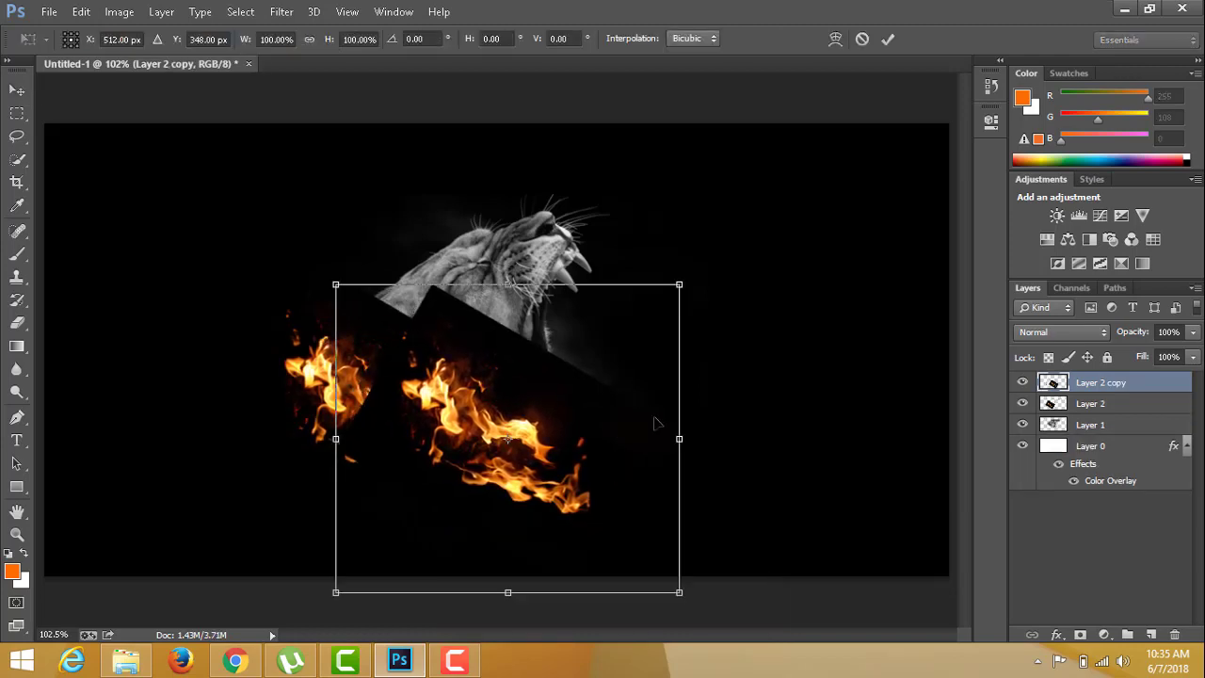
left_click_drag(701, 274, 568, 214)
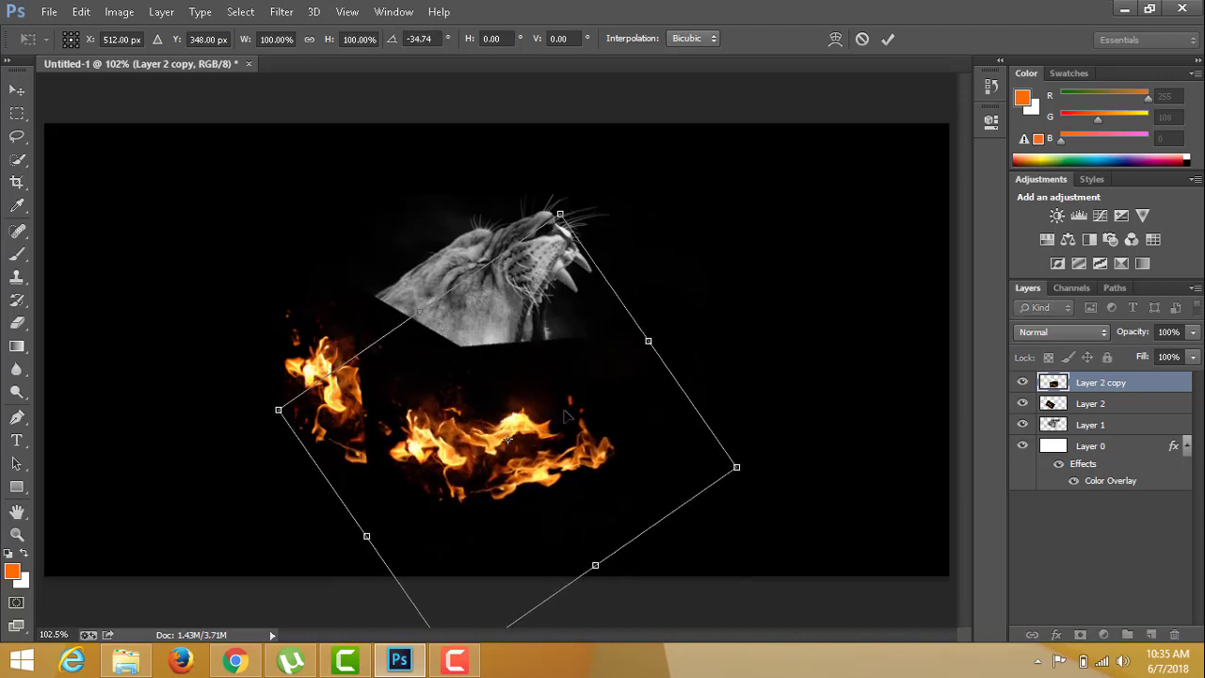
left_click_drag(563, 414, 597, 422)
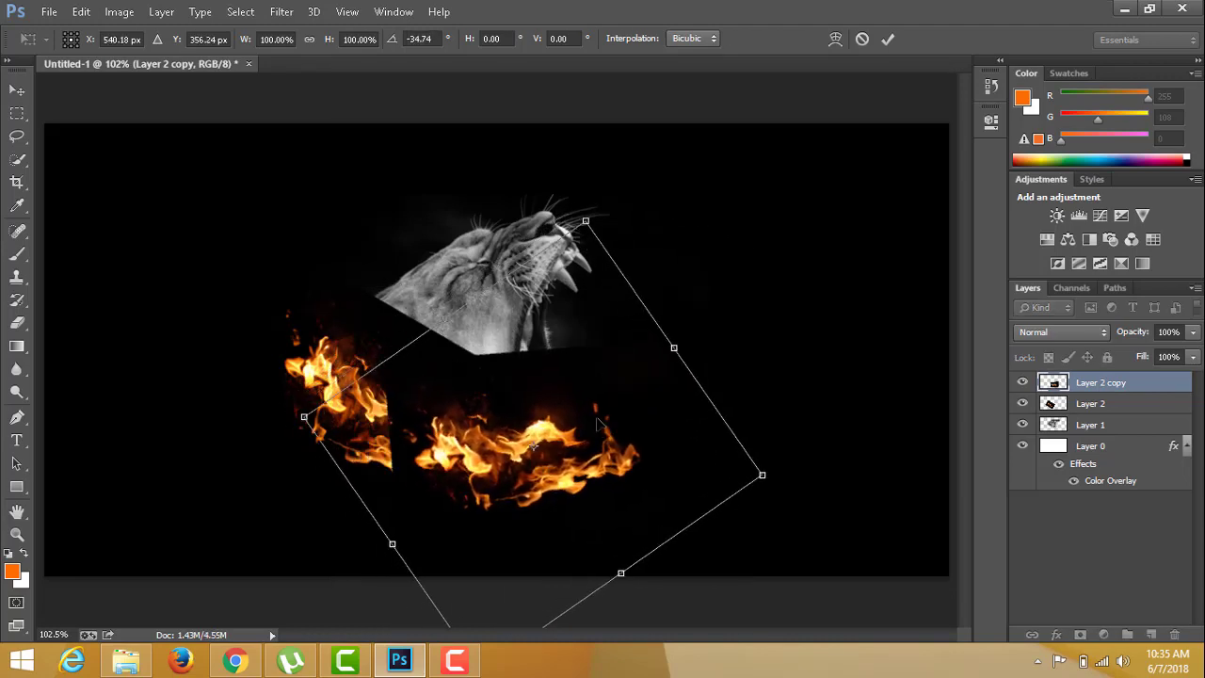
key("Return")
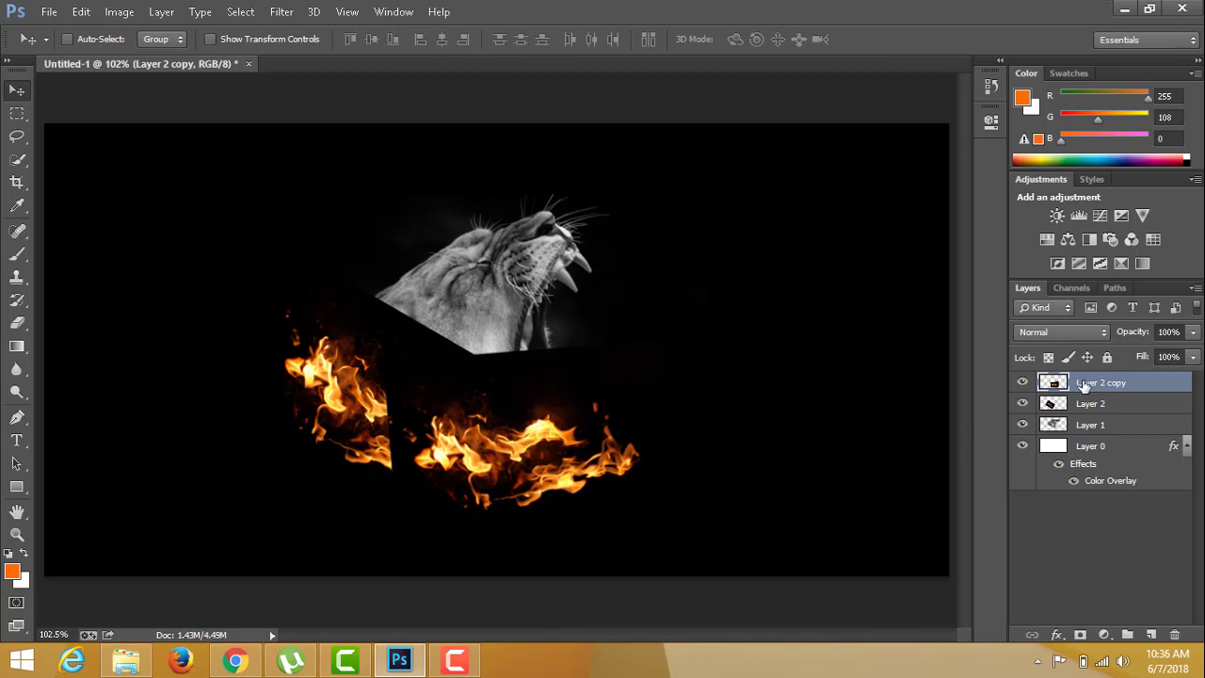
Step: Set the blend mode of both fire layers, Layer 2 copy and Layer 2, to Screen
left_click(1079, 334)
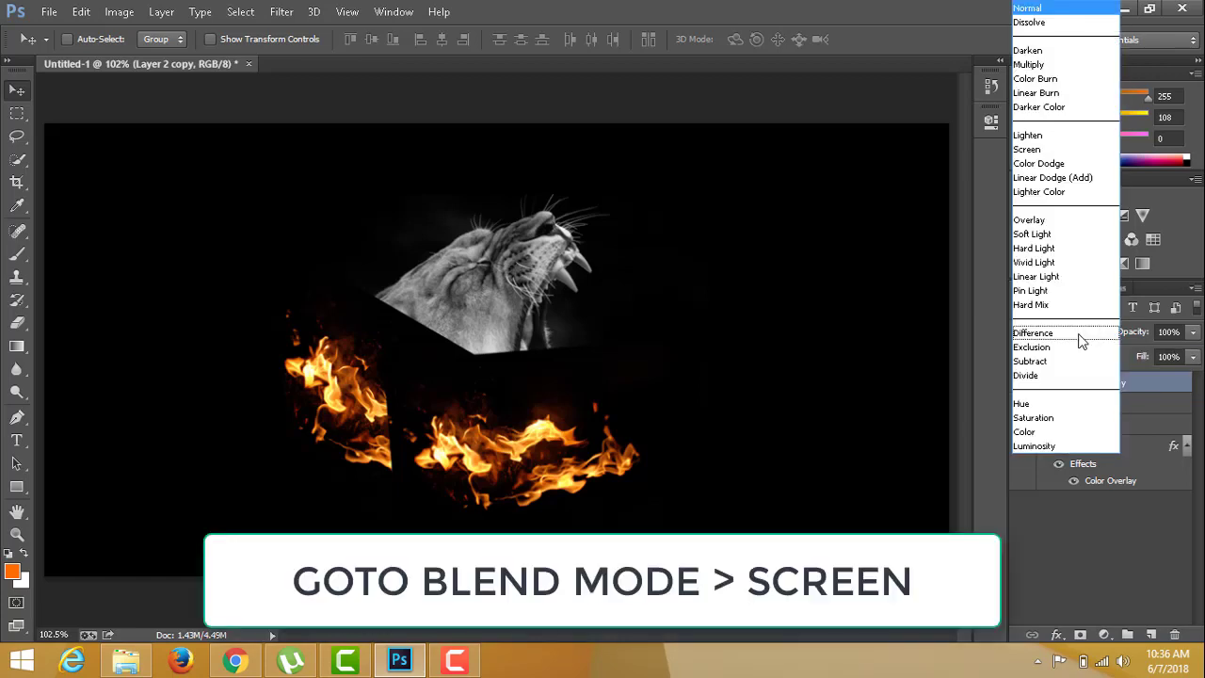
left_click(1063, 151)
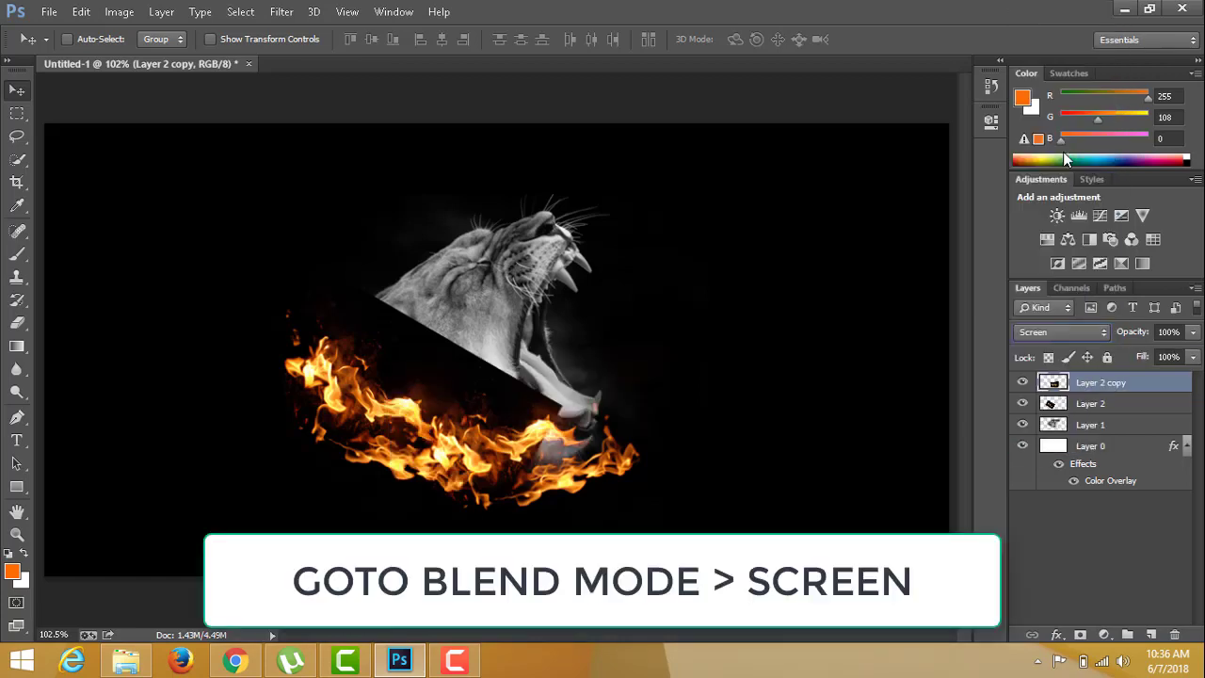
left_click(1107, 403)
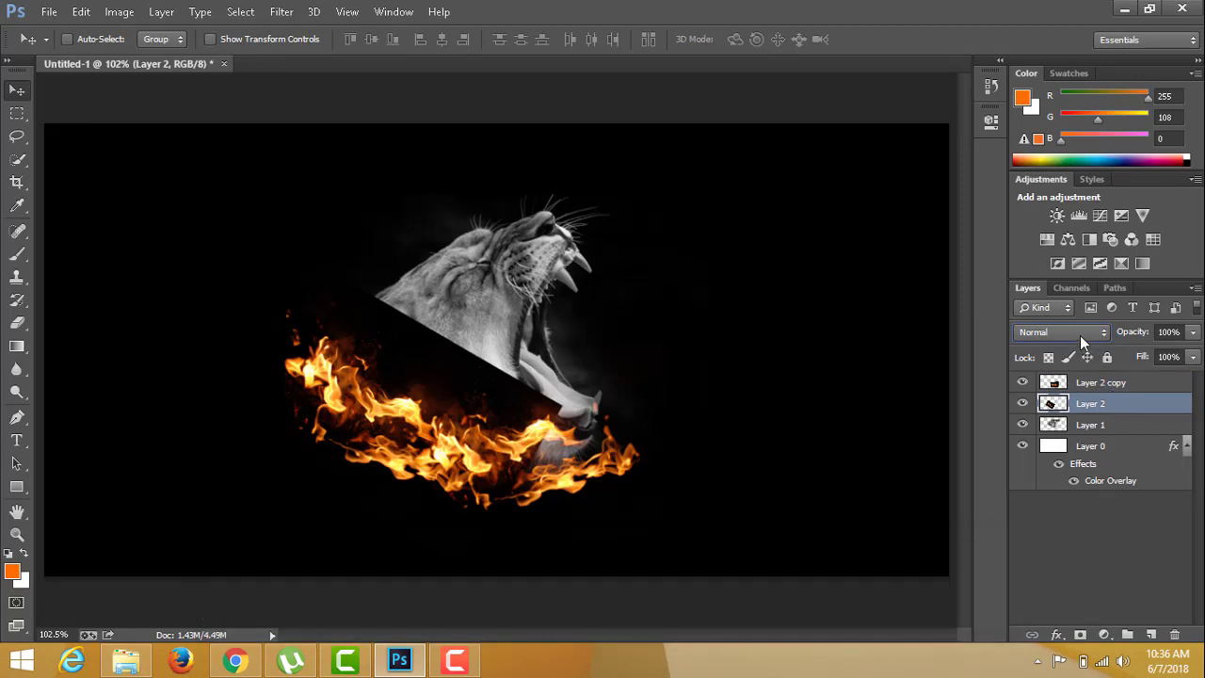
left_click(1073, 331)
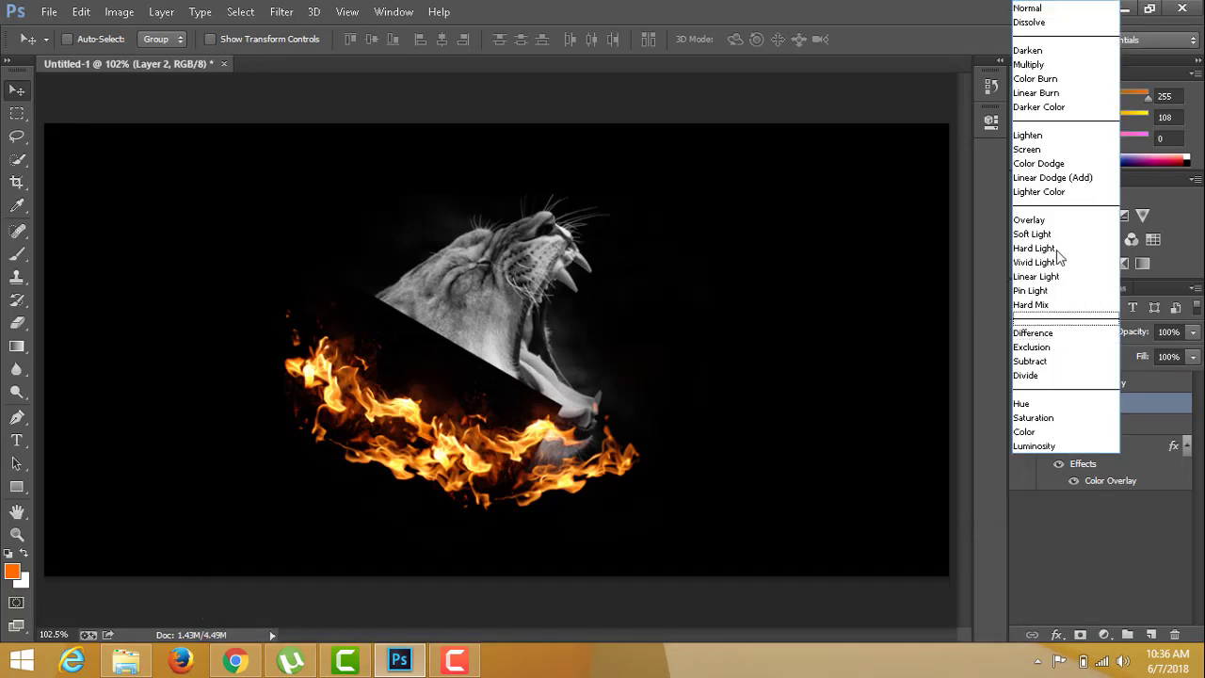
left_click(1054, 152)
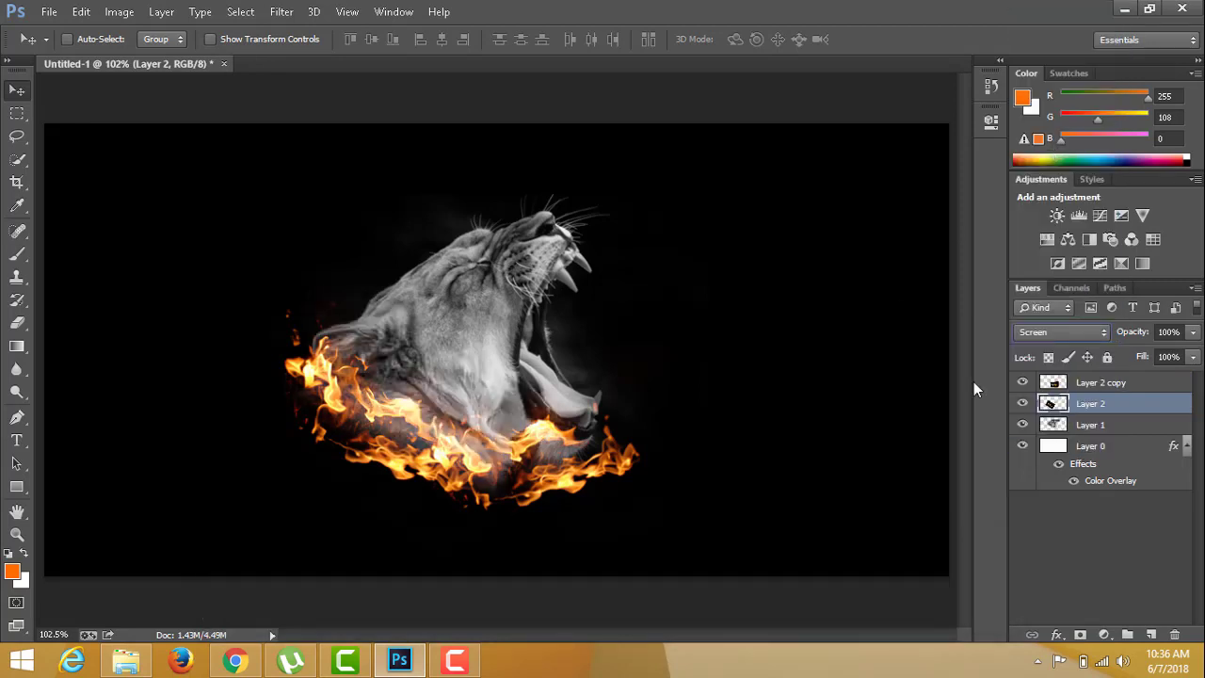
Step: Select both fire layers together and shift them slightly down and to the left under the lion's neck and jaw
left_click(1100, 386, "shift")
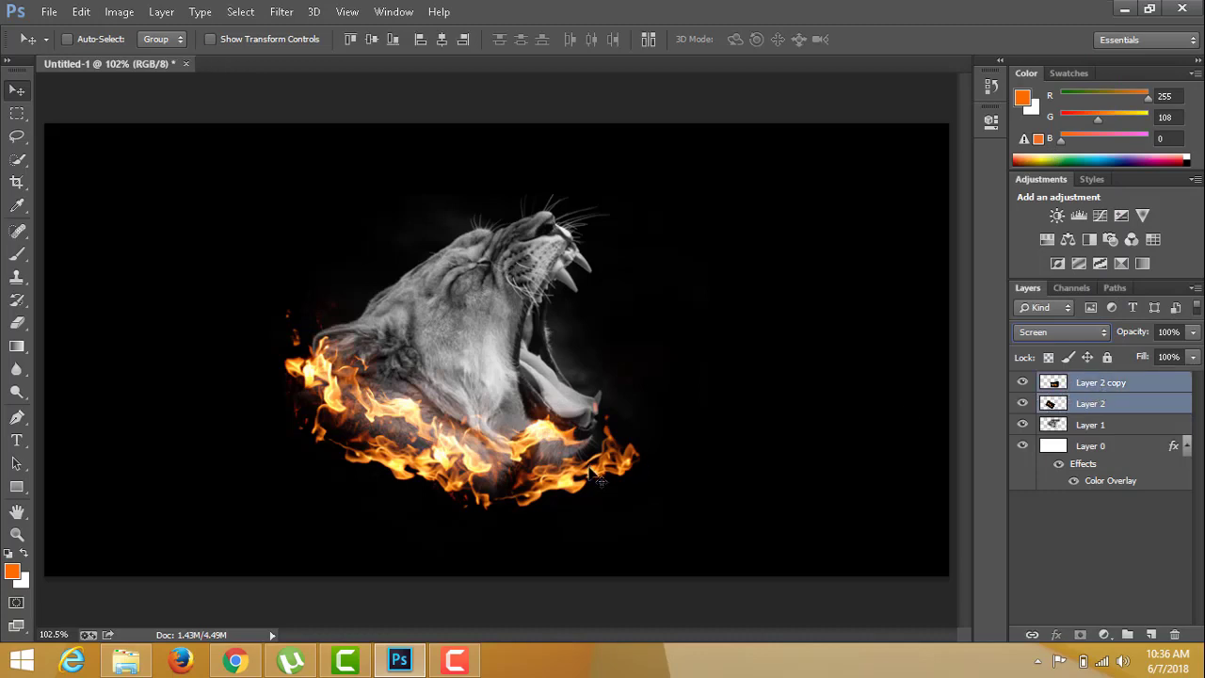
left_click_drag(590, 474, 587, 482)
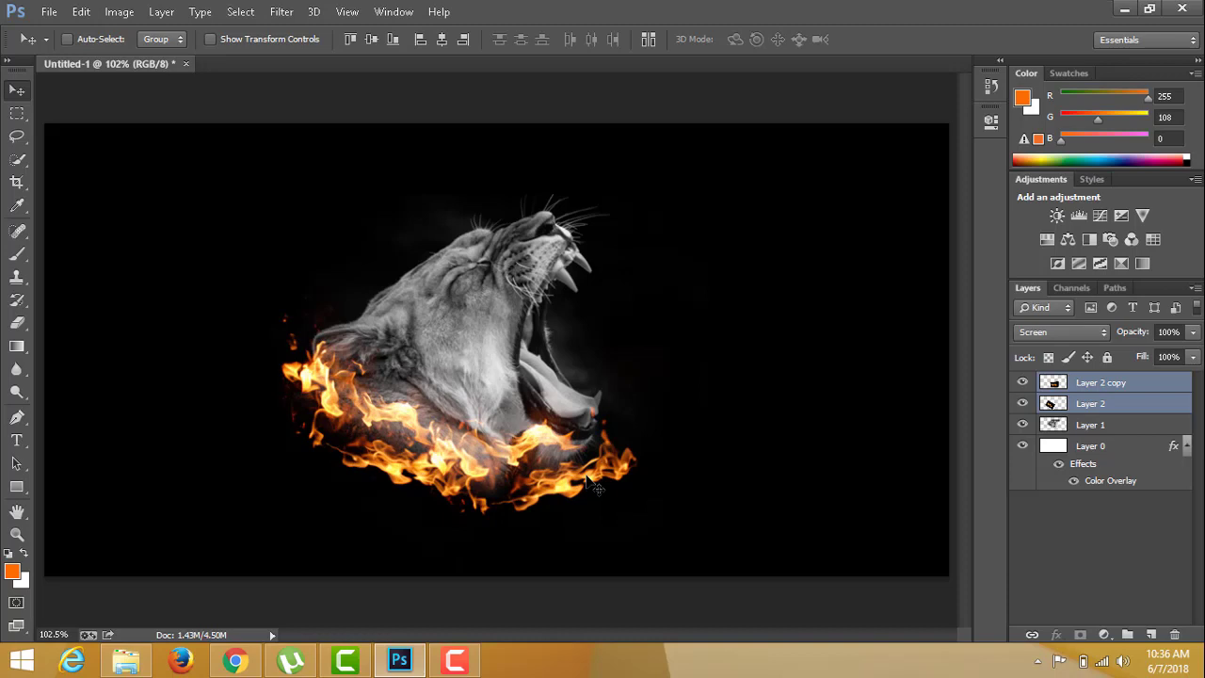
left_click_drag(593, 485, 586, 495)
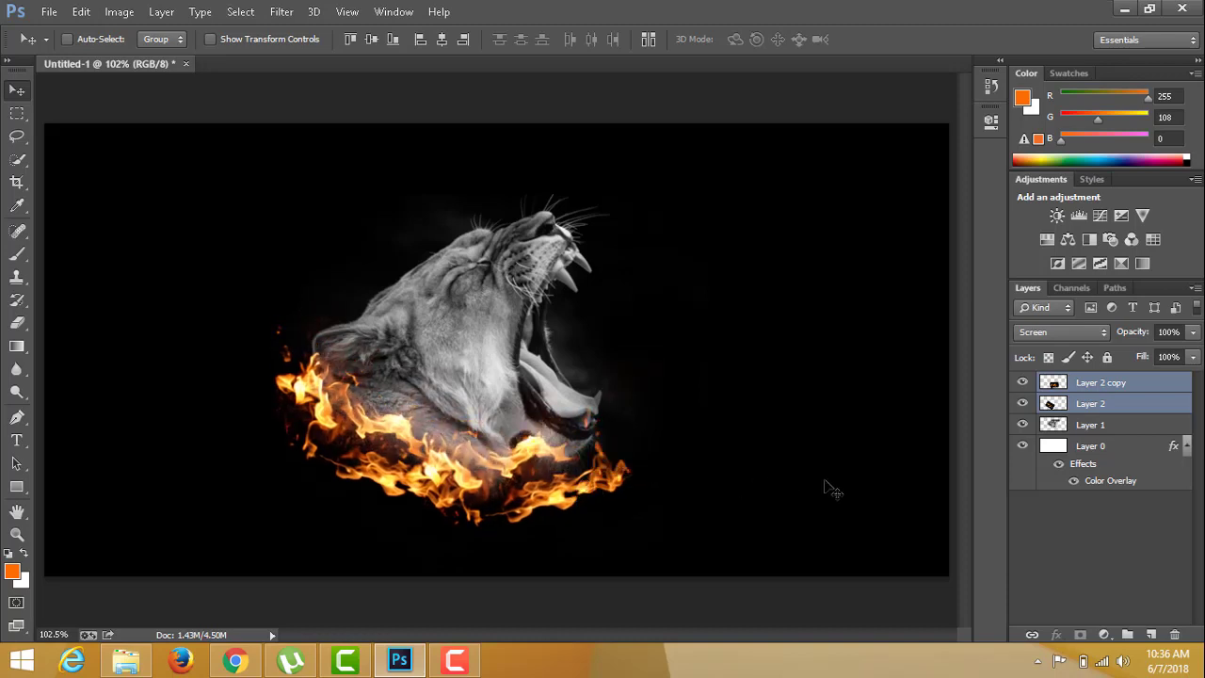
Step: Merge the two fire layers into one, set its blend mode to Screen, and nudge the flames slightly left
key("ctrl+e")
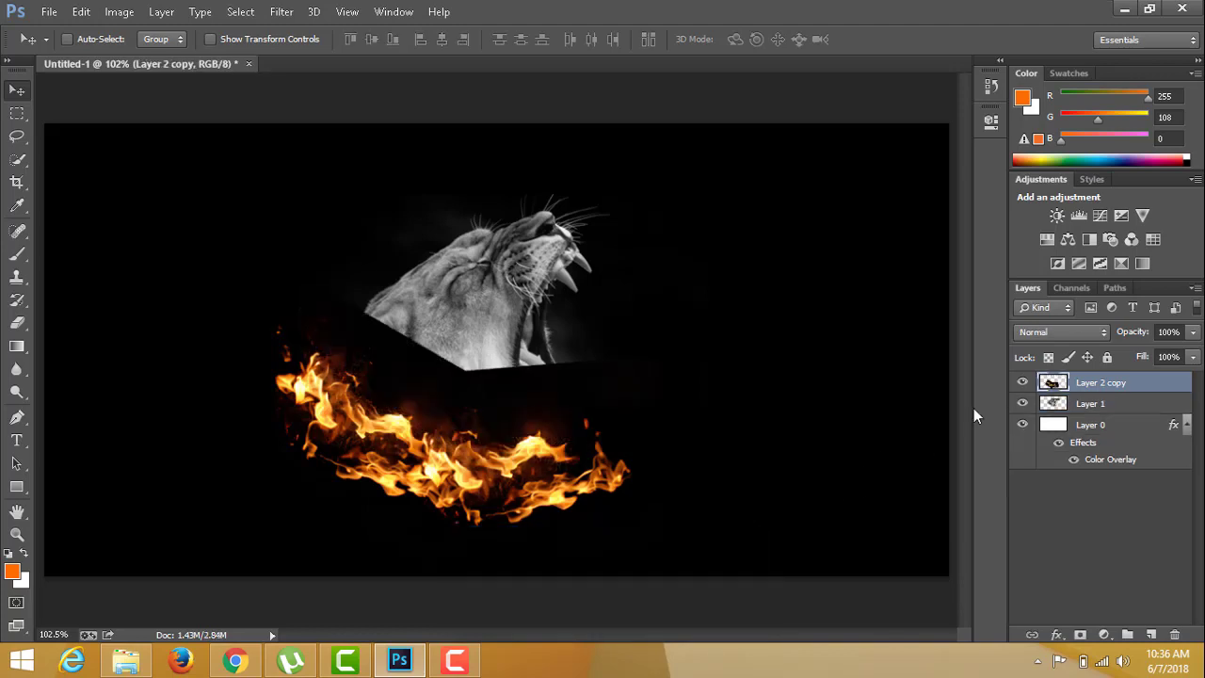
left_click(1065, 330)
left_click(1064, 155)
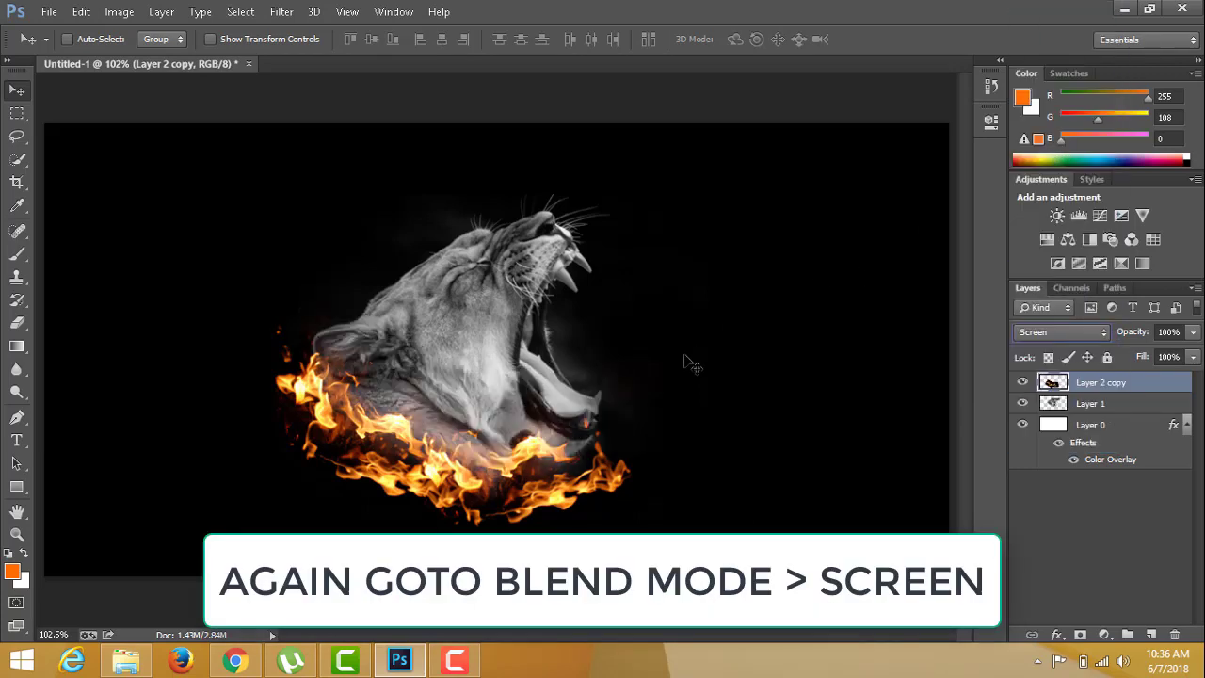
left_click_drag(583, 482, 576, 481)
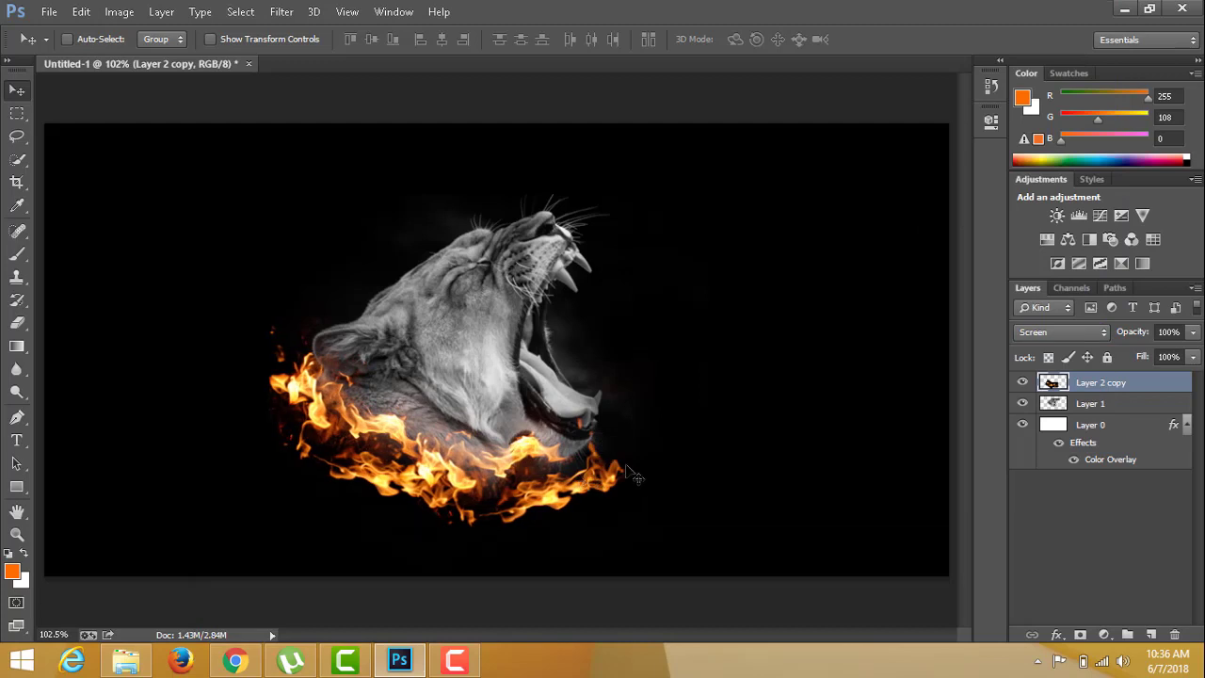
Step: Create a new layer named "orange brush" above the merged flames
key("ctrl+shift+n")
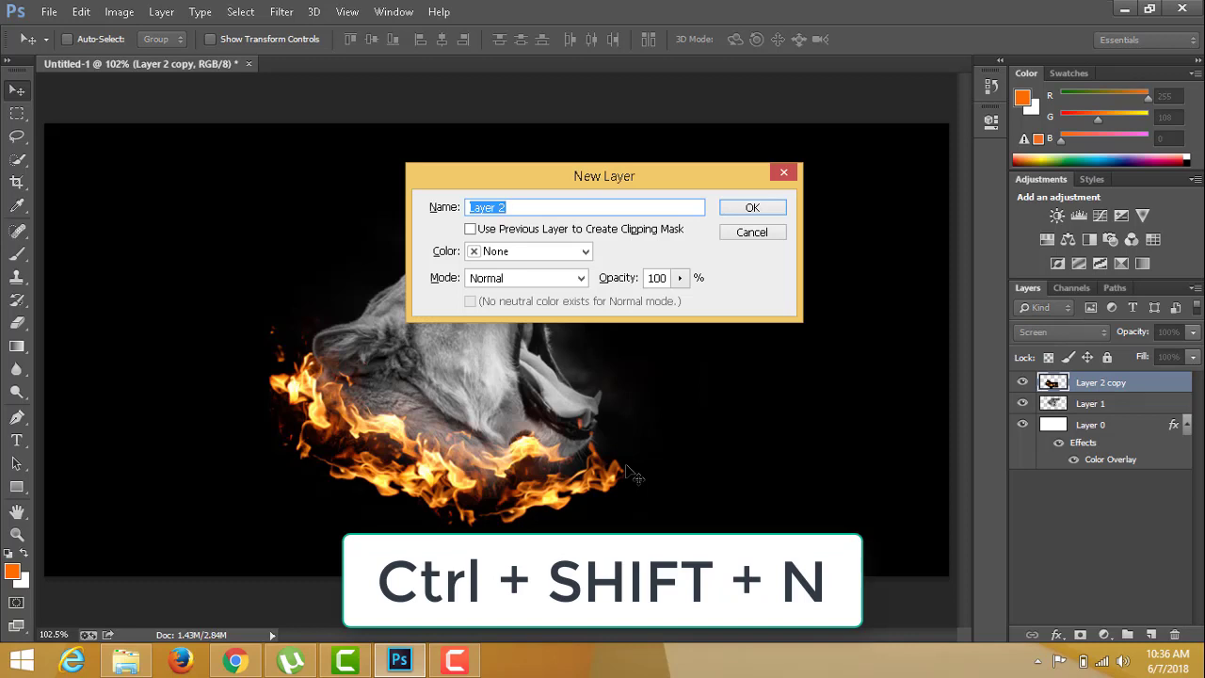
type("orange brush")
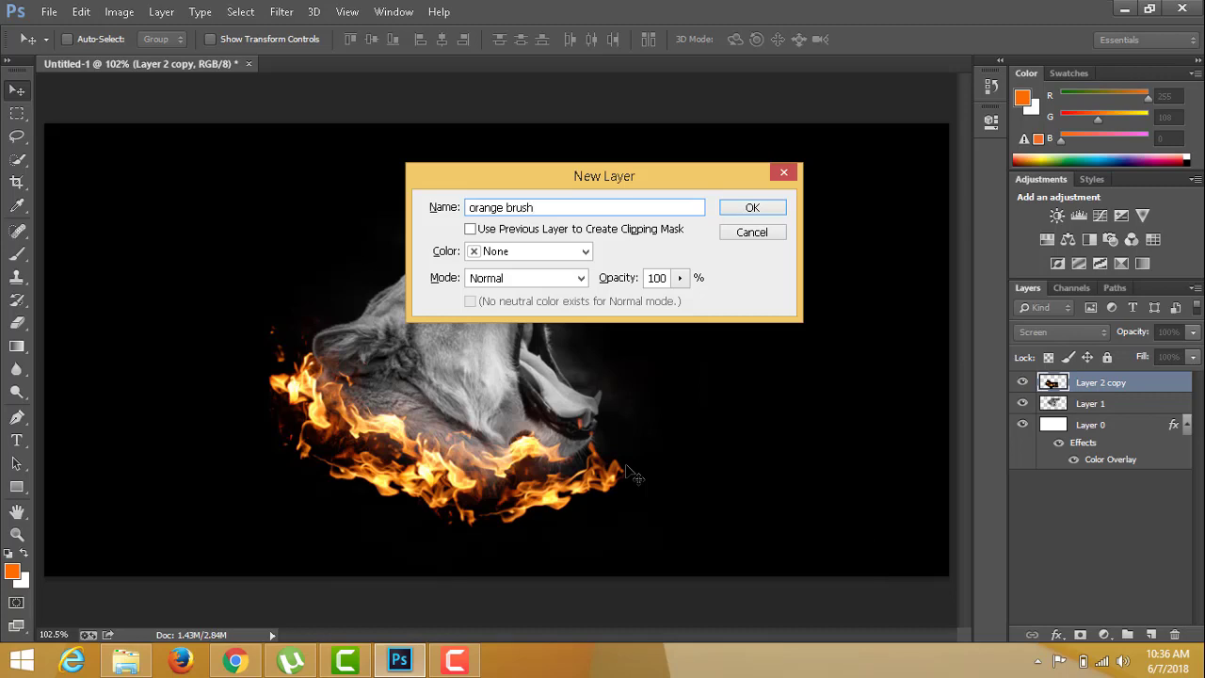
key("Return")
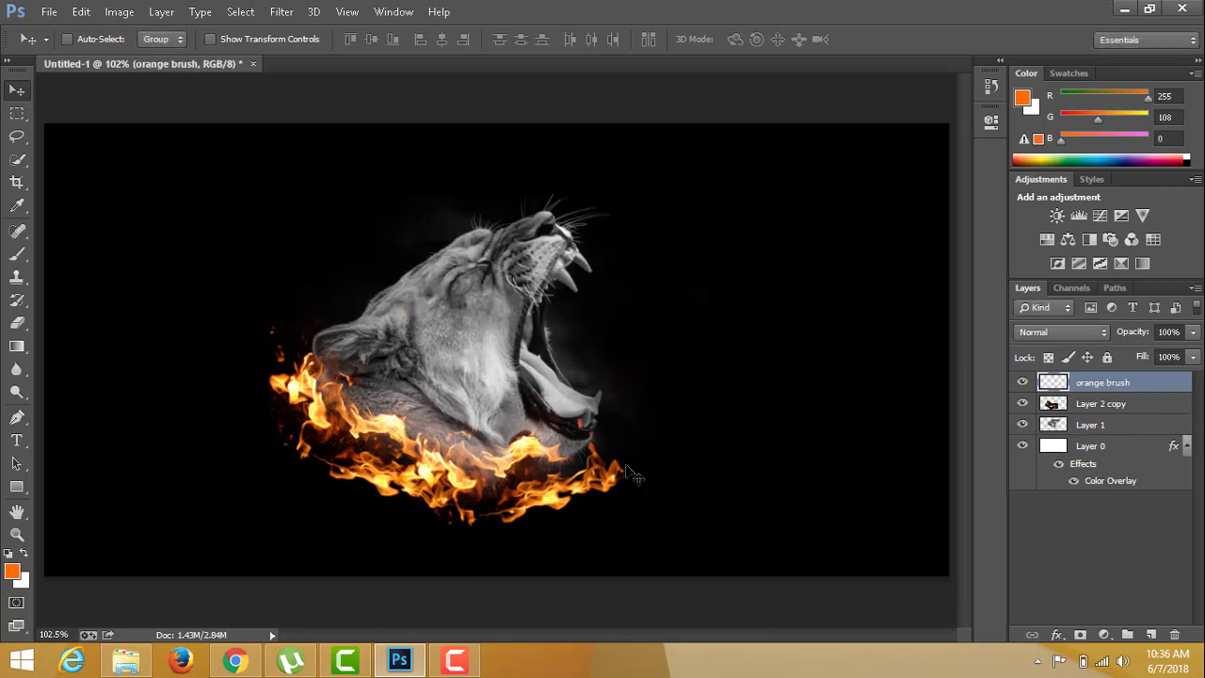
Step: Paint over the flames and the lion's neck and lower jaw with a soft 250 px brush in orange #ff8400
left_click(14, 572)
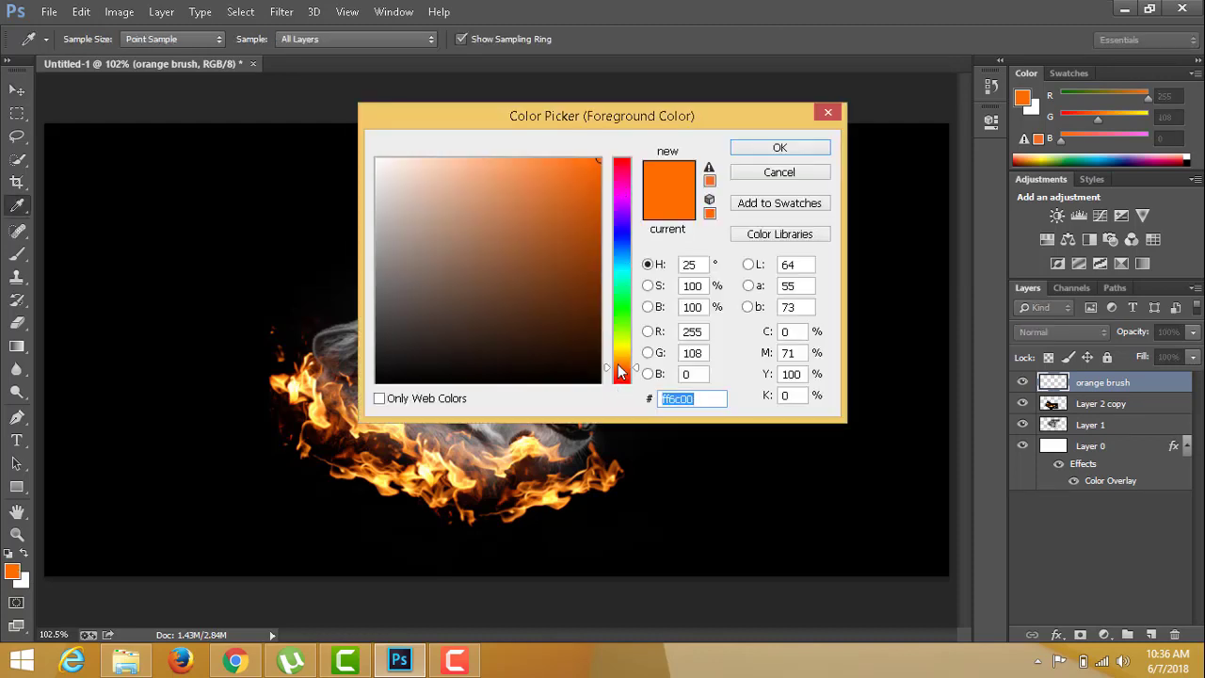
left_click(619, 366)
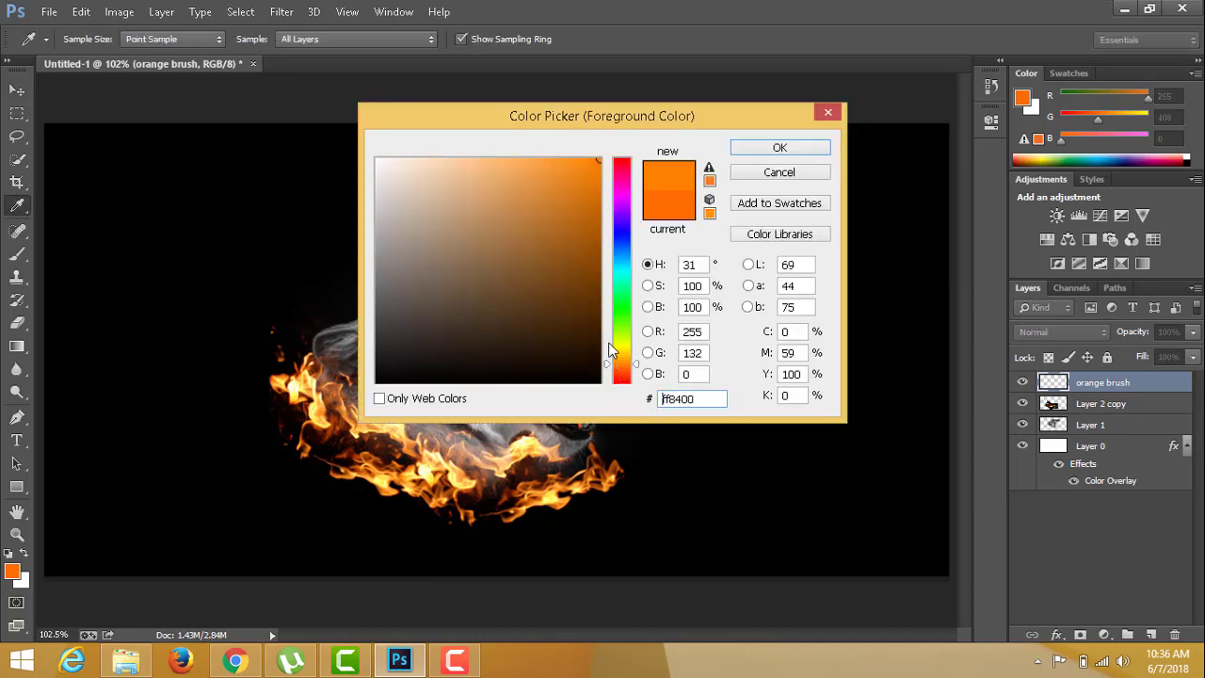
left_click(772, 148)
key("v")
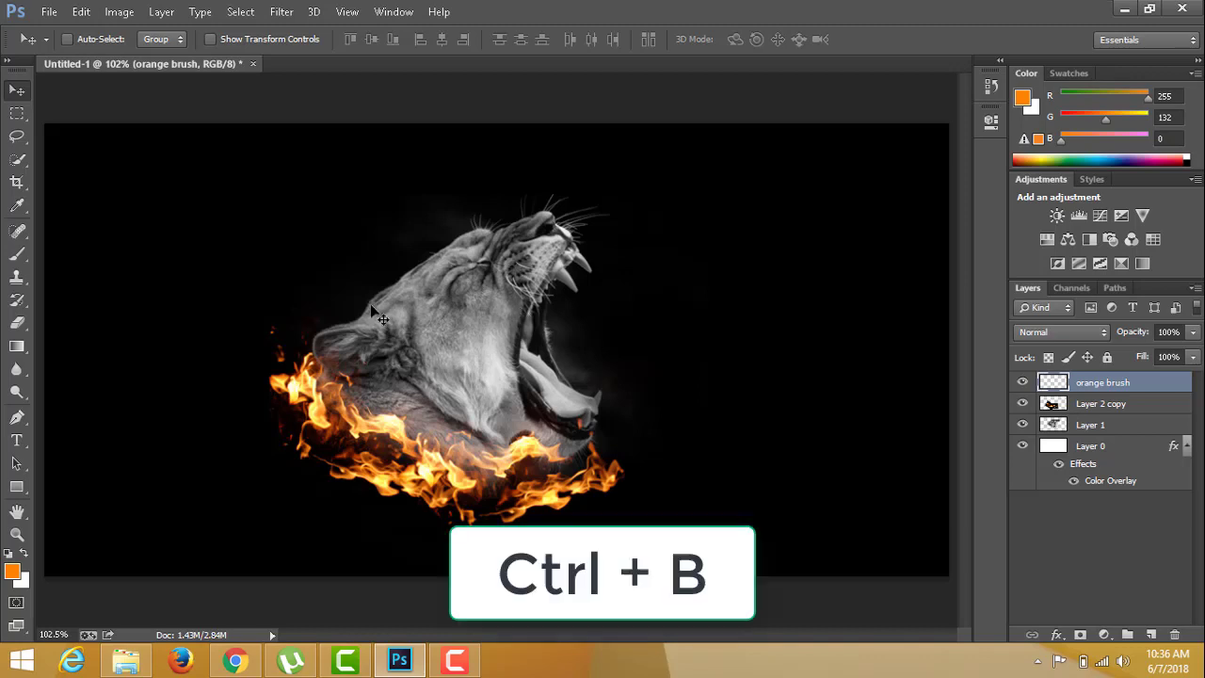
key("b")
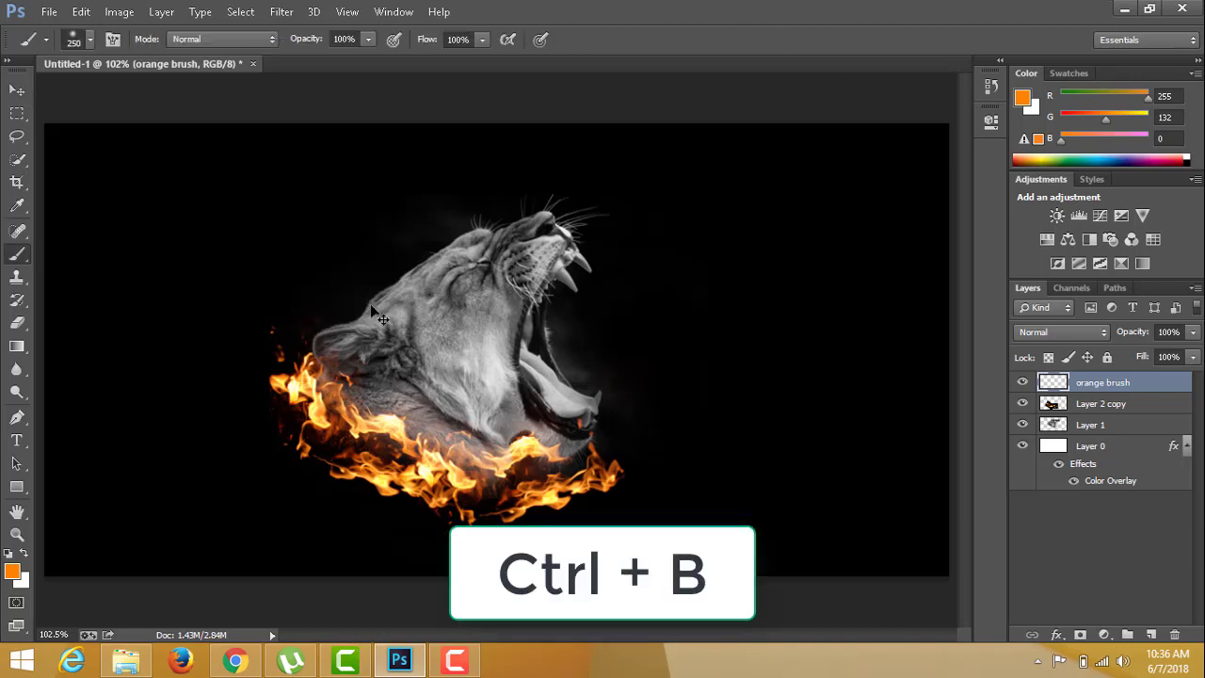
left_click(87, 42)
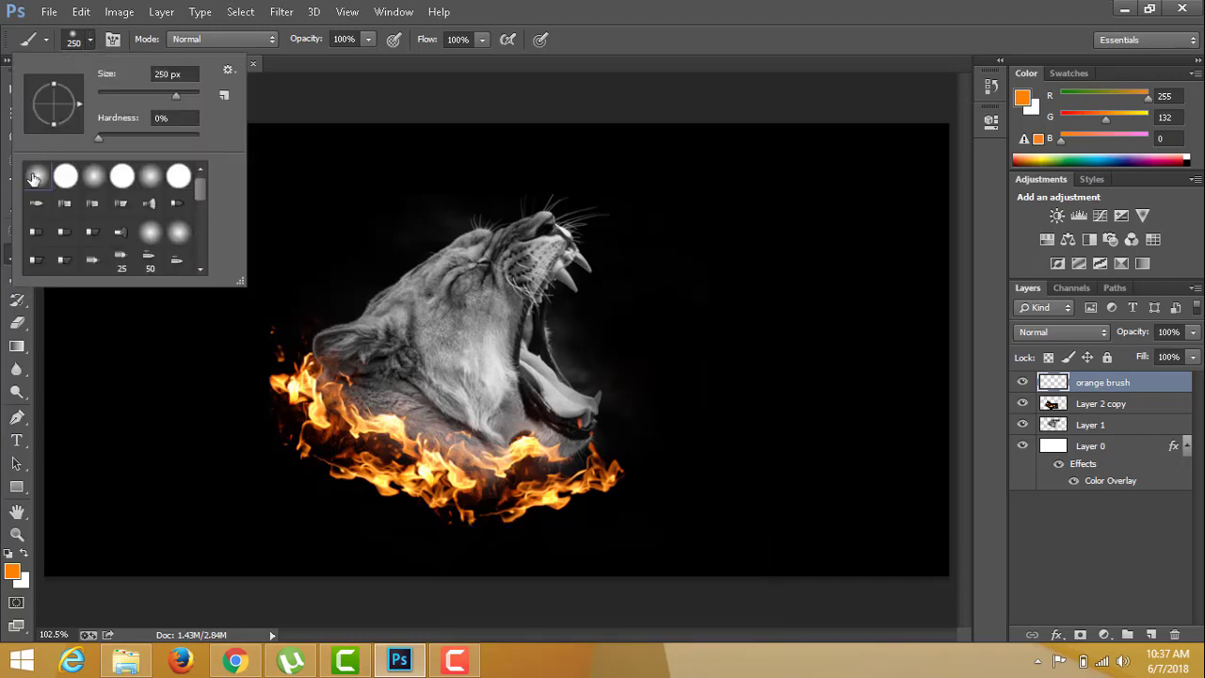
left_click(592, 33)
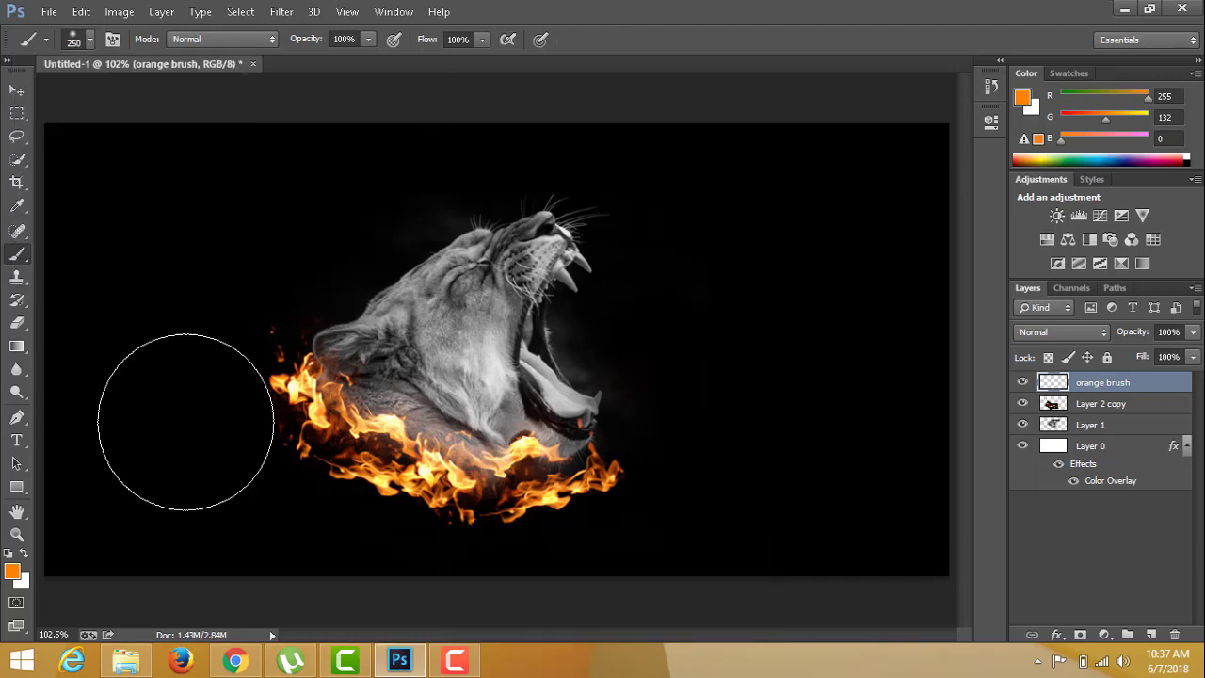
mouse_move(283, 391)
left_mouse_down()
mouse_move(333, 399)
mouse_move(368, 421)
mouse_move(339, 381)
mouse_move(386, 423)
mouse_move(377, 430)
mouse_move(422, 454)
mouse_move(557, 500)
mouse_move(622, 477)
mouse_move(518, 502)
mouse_move(451, 488)
mouse_move(302, 377)
left_mouse_up()
key("v")
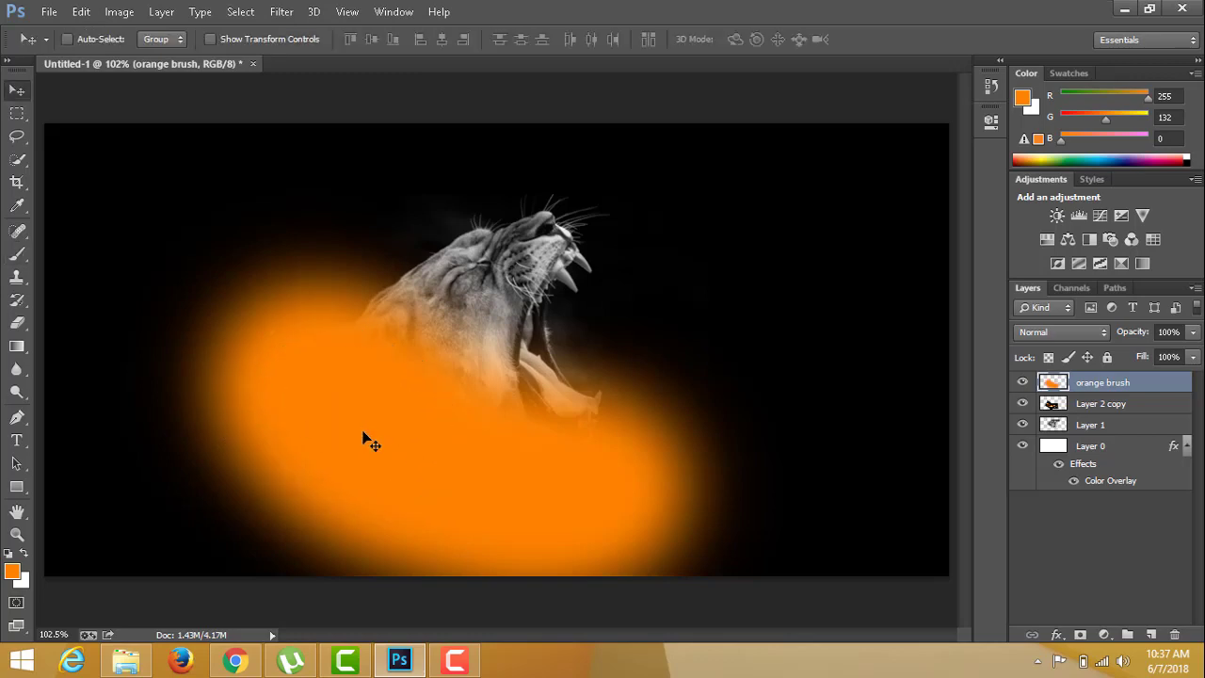
Step: Set the orange brush layer's blend mode to Overlay and shift the glow slightly down along the lion's neck
left_click(1036, 331)
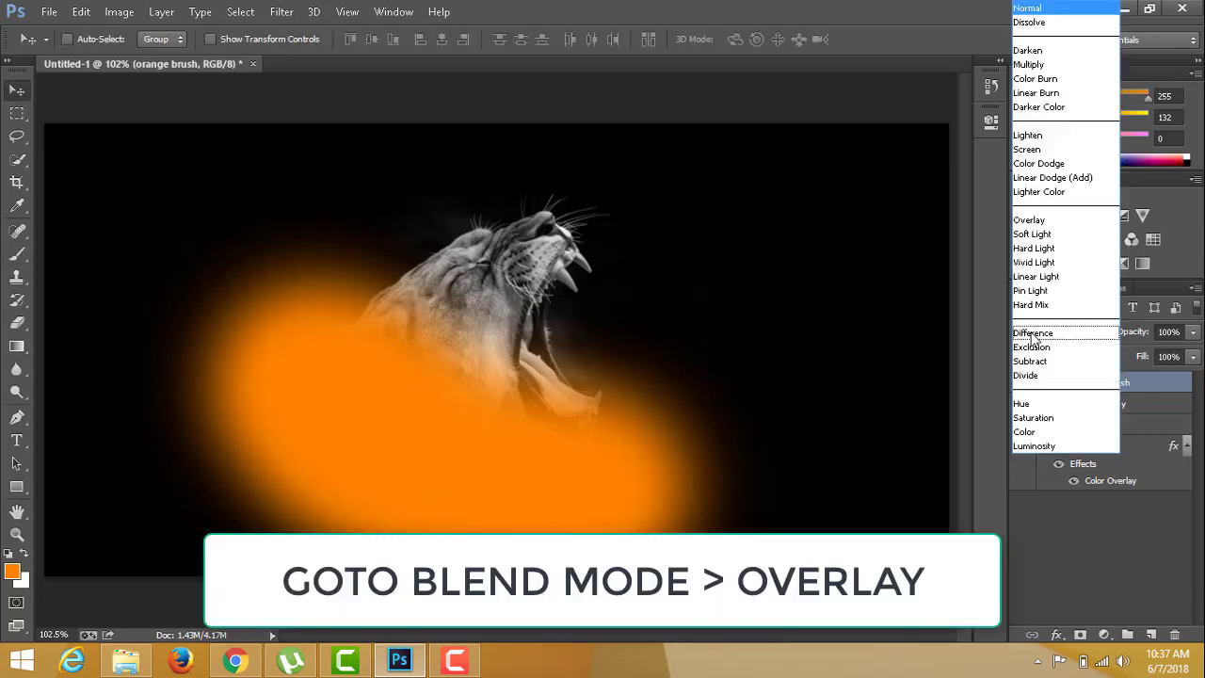
left_click(1048, 224)
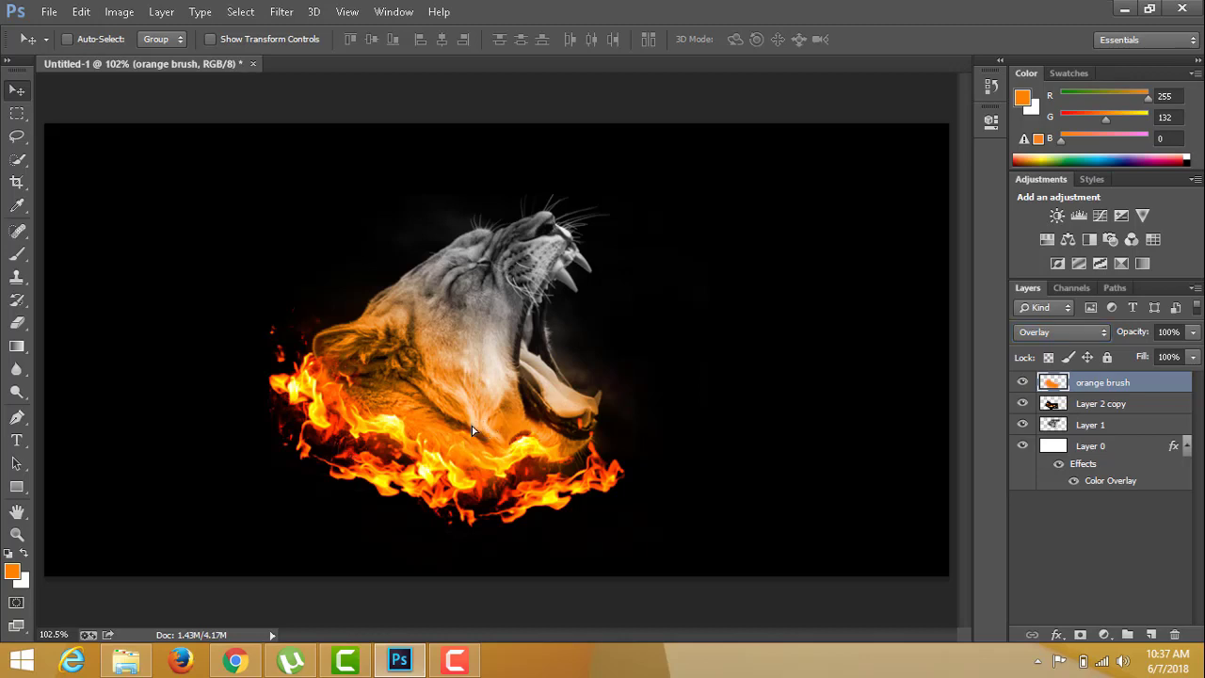
mouse_move(472, 425)
left_mouse_down()
mouse_move(455, 450)
mouse_move(450, 431)
mouse_move(486, 449)
left_mouse_up()
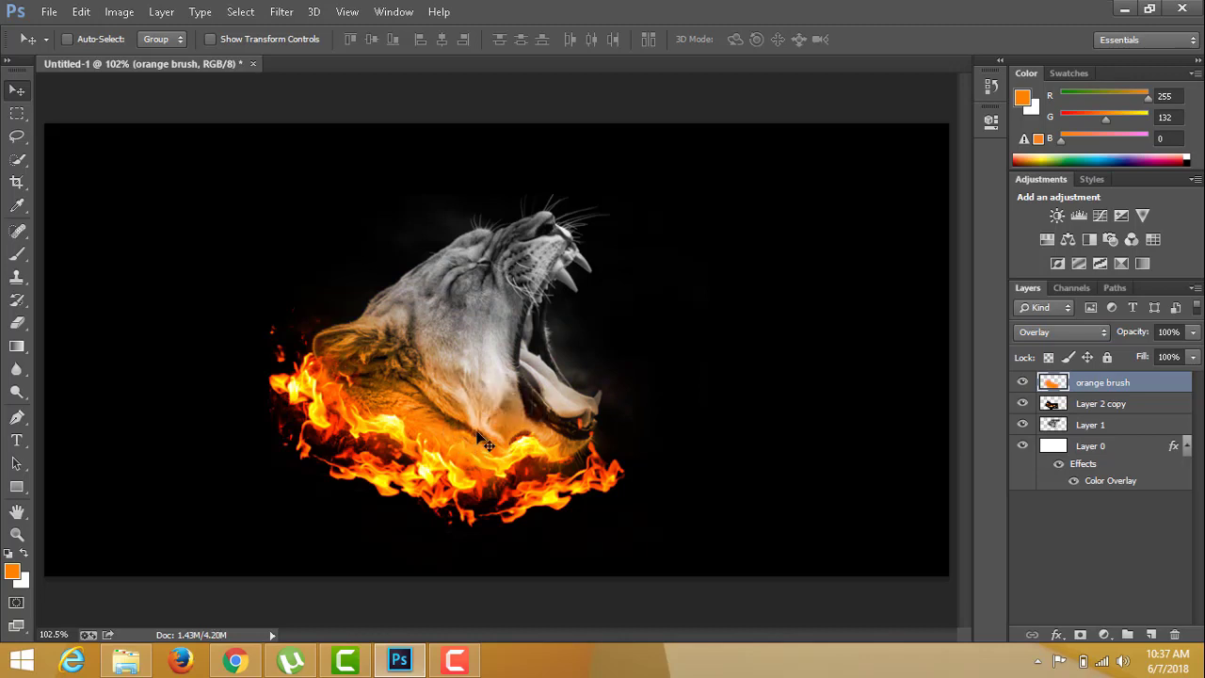
Step: Move the lion, flame and orange brush layers together slightly up and to the right, and reselect only the orange brush layer
left_click(1101, 430, "shift")
left_click_drag(608, 452, 633, 440)
left_click(546, 492, "ctrl")
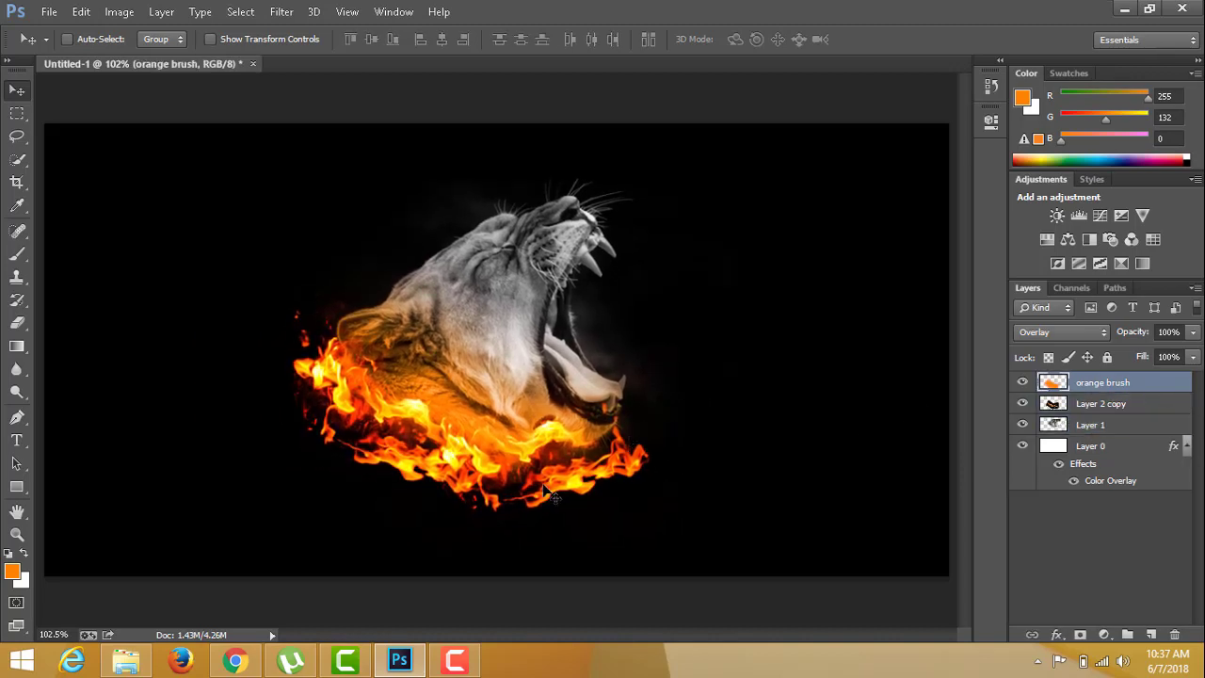
Step: Switch to Chrome and search Google Images for "fire particles stock images"
left_click(235, 659)
scroll(233, 324, "up", 2)
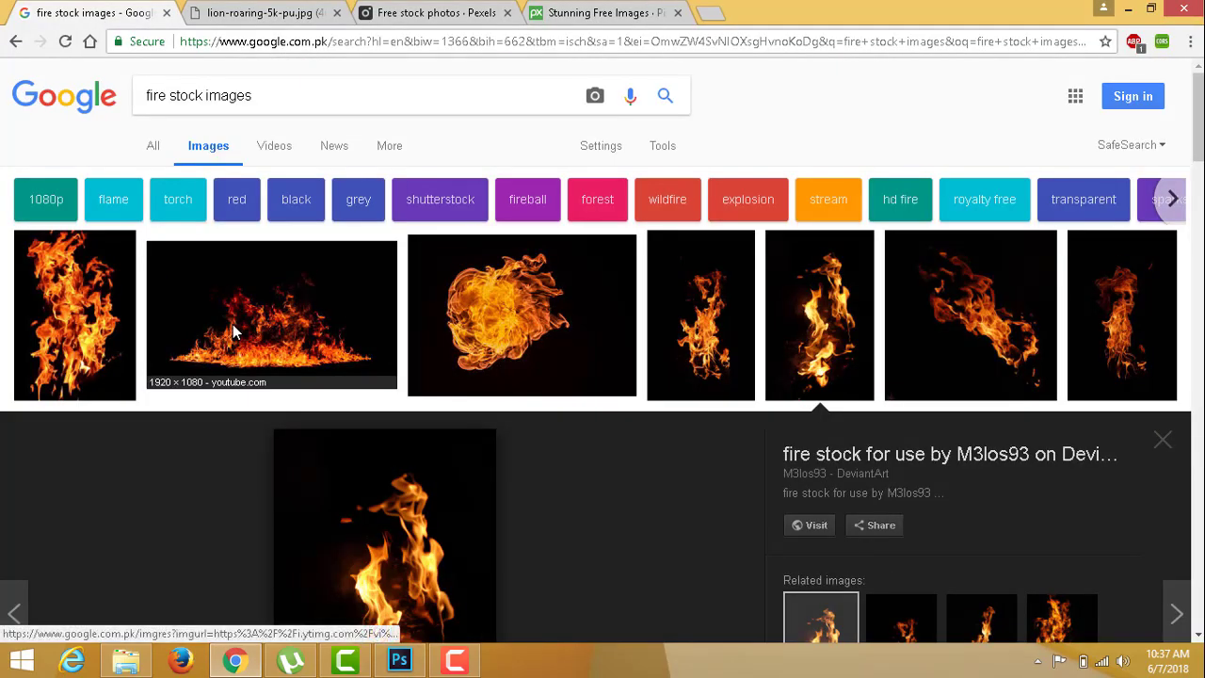
left_click(173, 95)
type("partic")
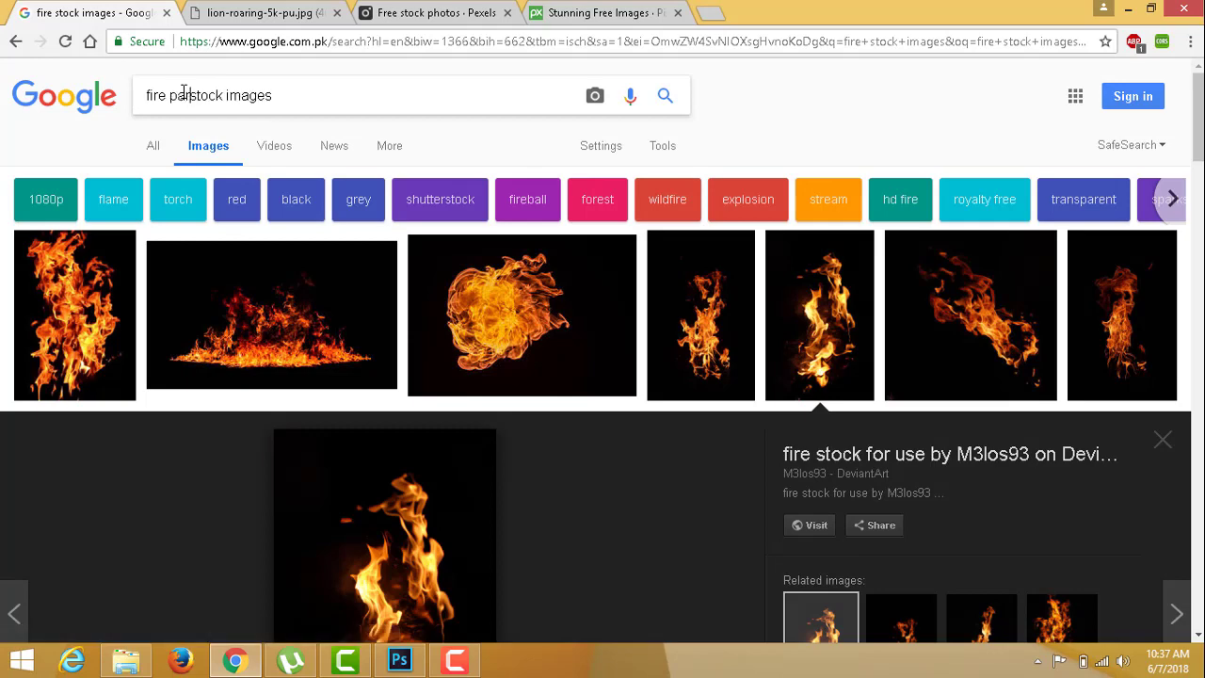
type("les")
key("Return")
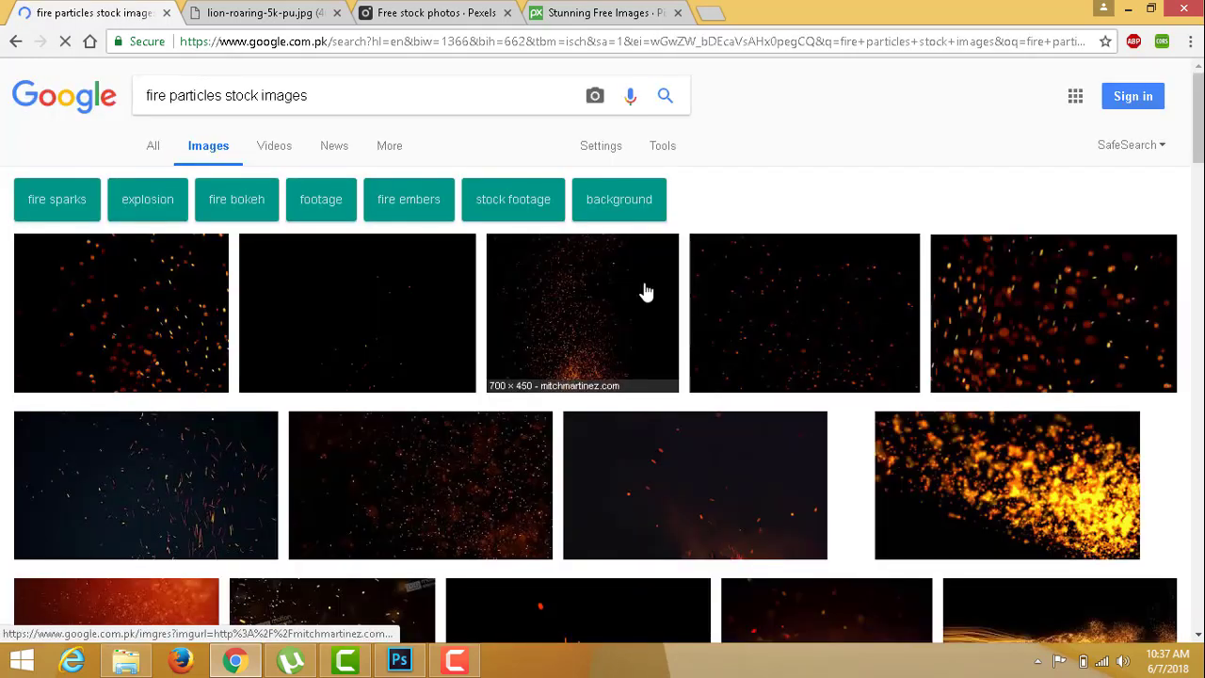
Step: Copy the 700 × 450 Fire Embers 24 image from the results and paste it into the Photoshop document as a new layer
left_click_drag(1199, 151, 1201, 179)
left_click(1125, 145)
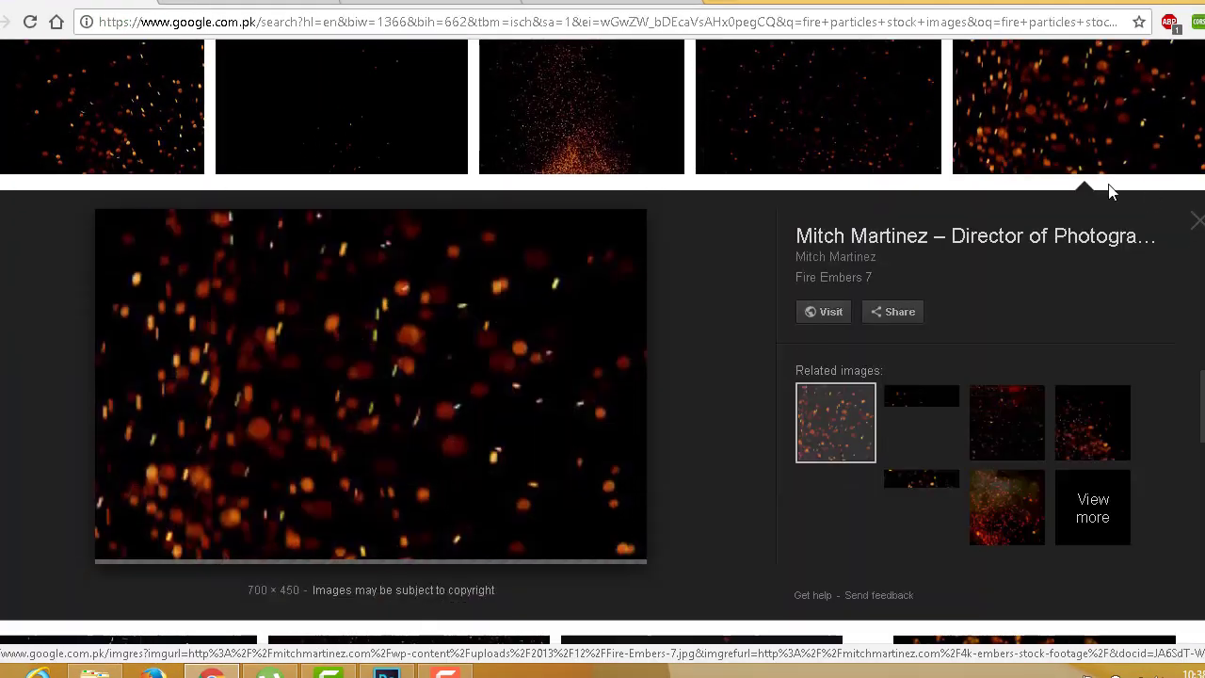
left_click(132, 107)
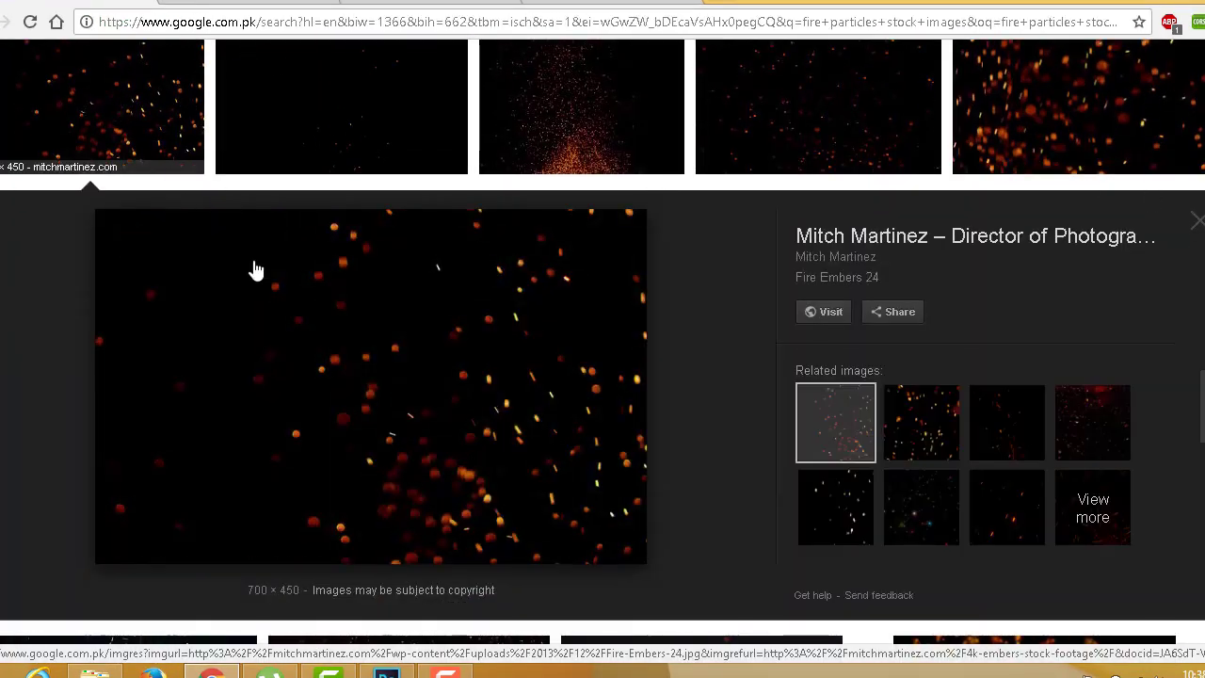
right_click(312, 316)
left_click(375, 492)
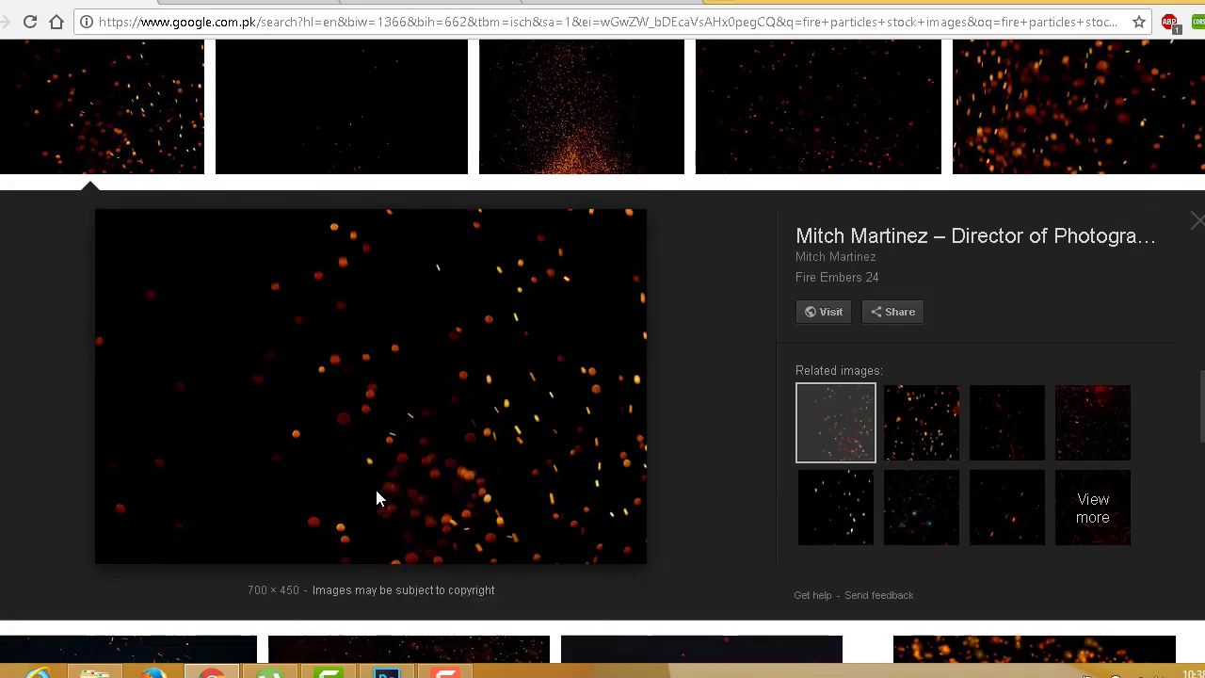
key("alt+Tab")
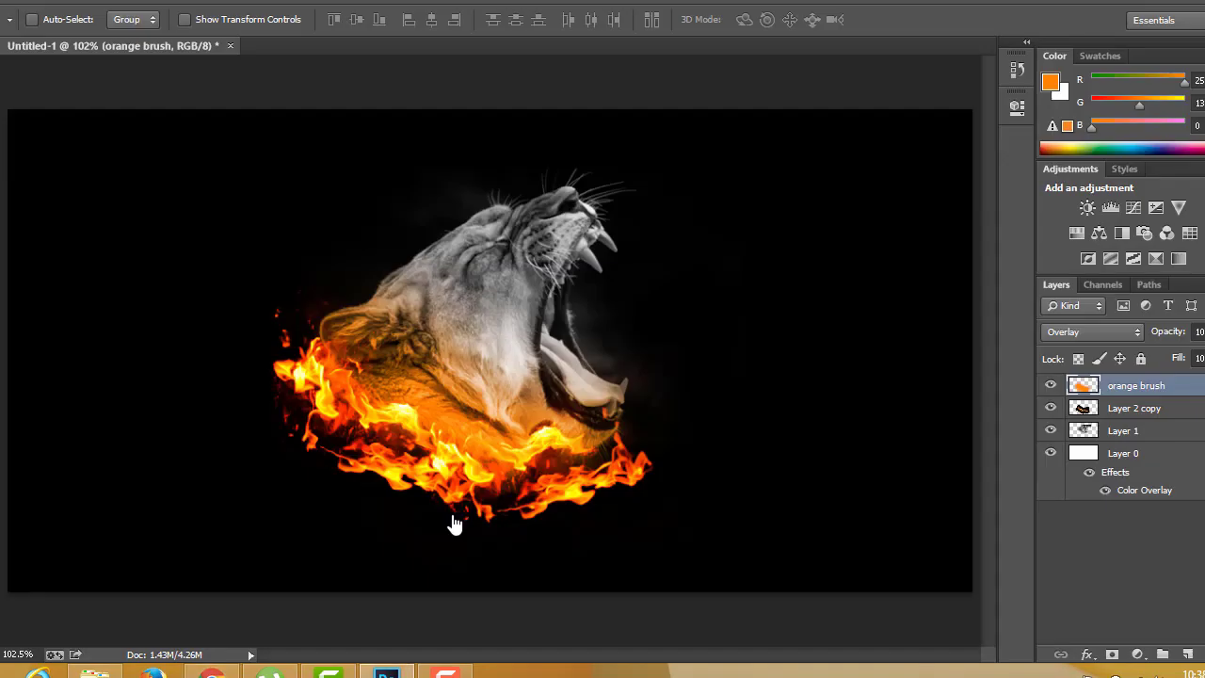
key("ctrl+v")
Step: Flip the pasted embers layer horizontally and scale it down slightly about its centre, keeping its proportions
key("ctrl+t")
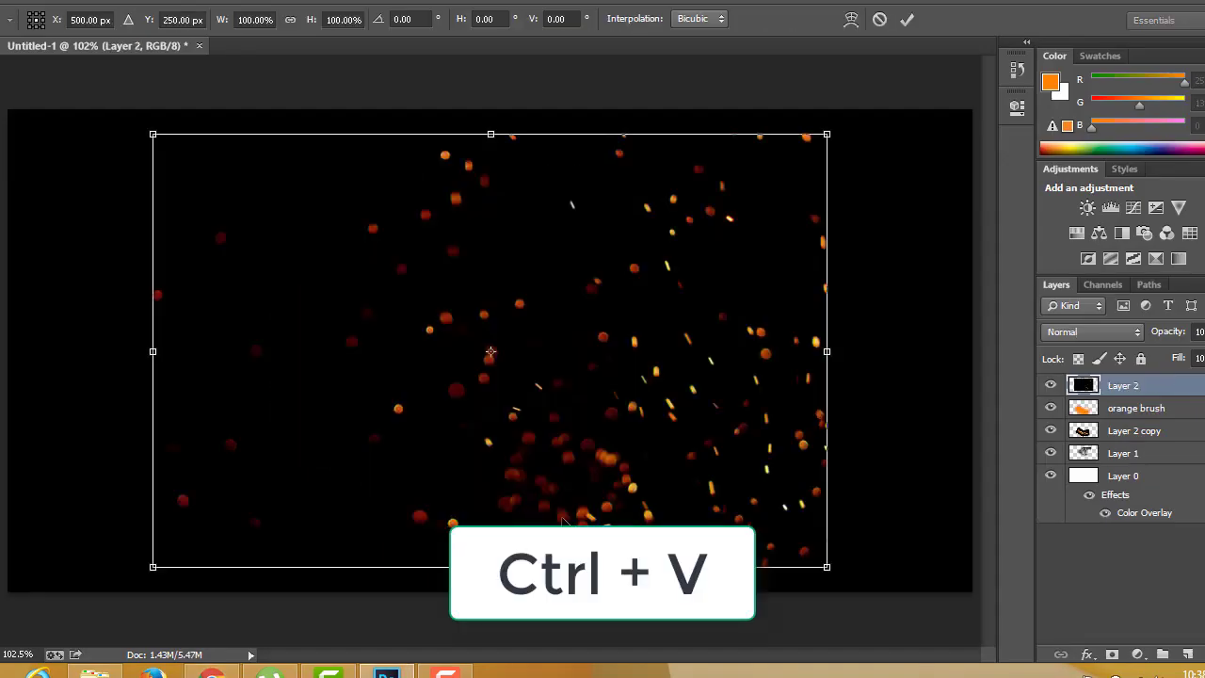
right_click(891, 388)
left_click(896, 354)
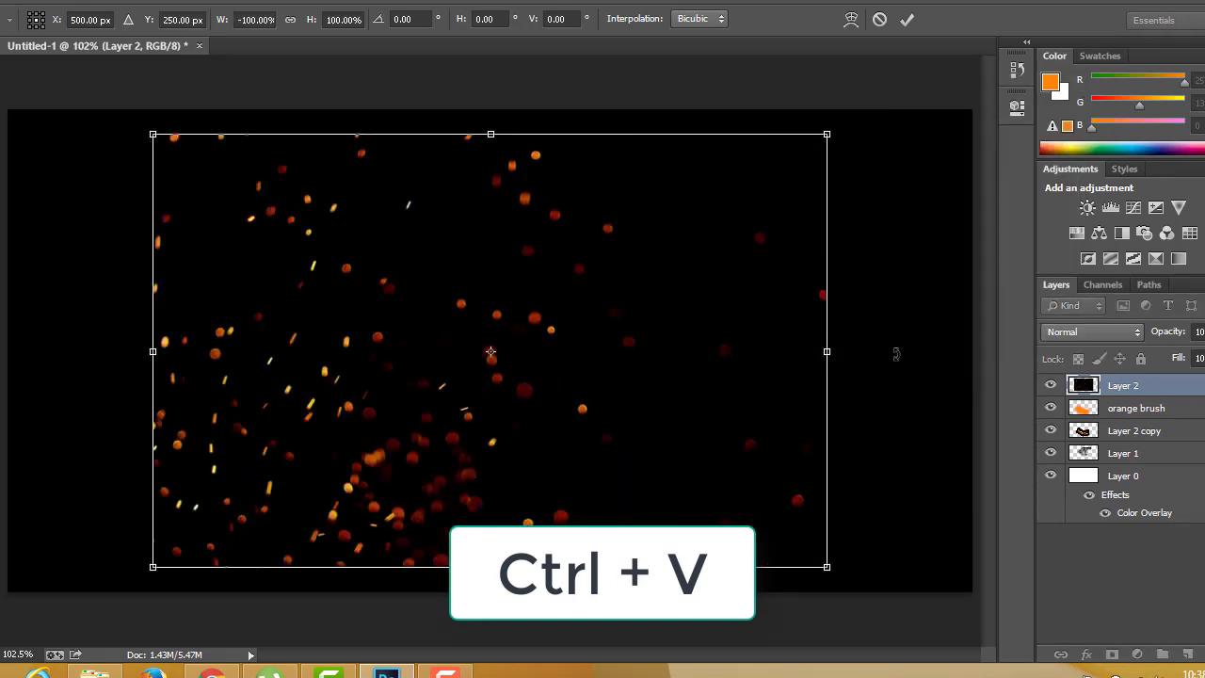
left_click_drag(827, 134, 757, 196)
key("Return")
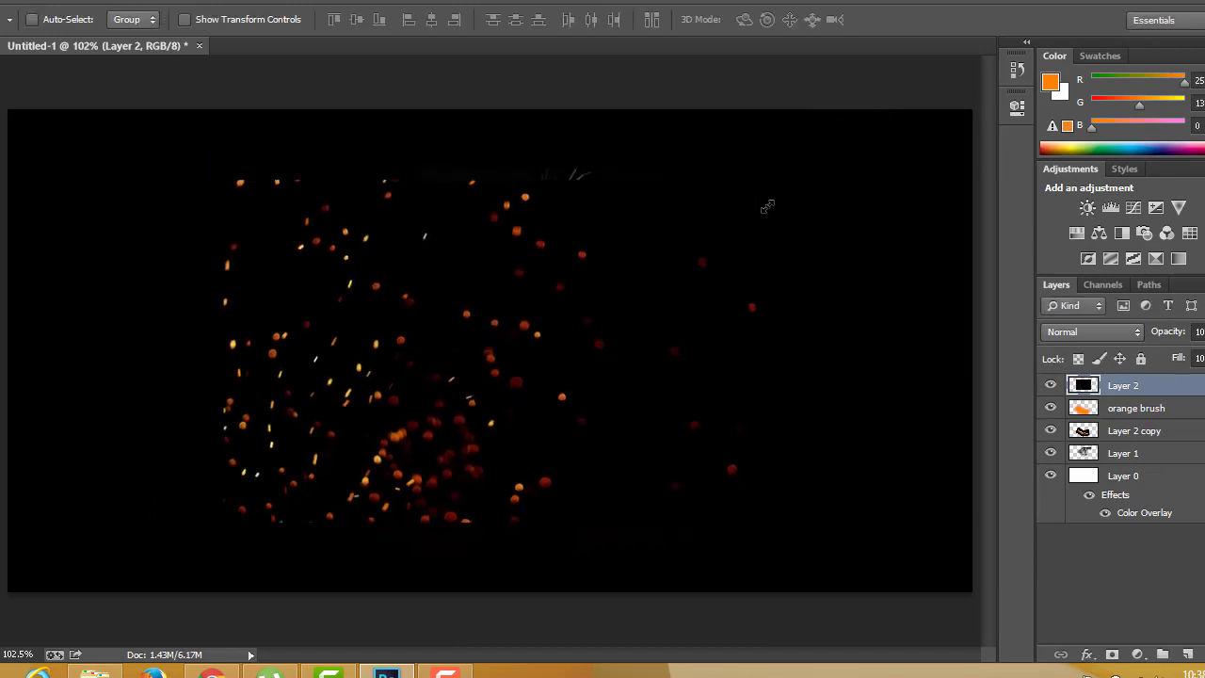
Step: Set the embers layer's blend mode to Screen and shift the layer slightly right over the lion
left_click(1058, 335)
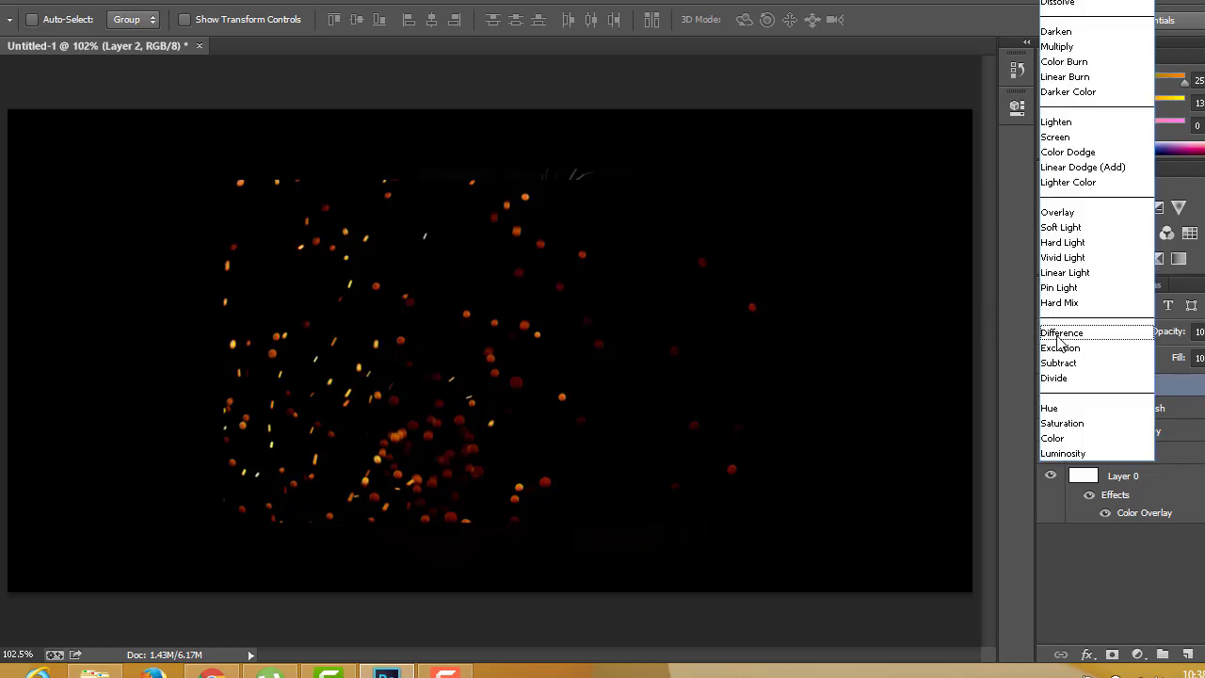
left_click(1094, 137)
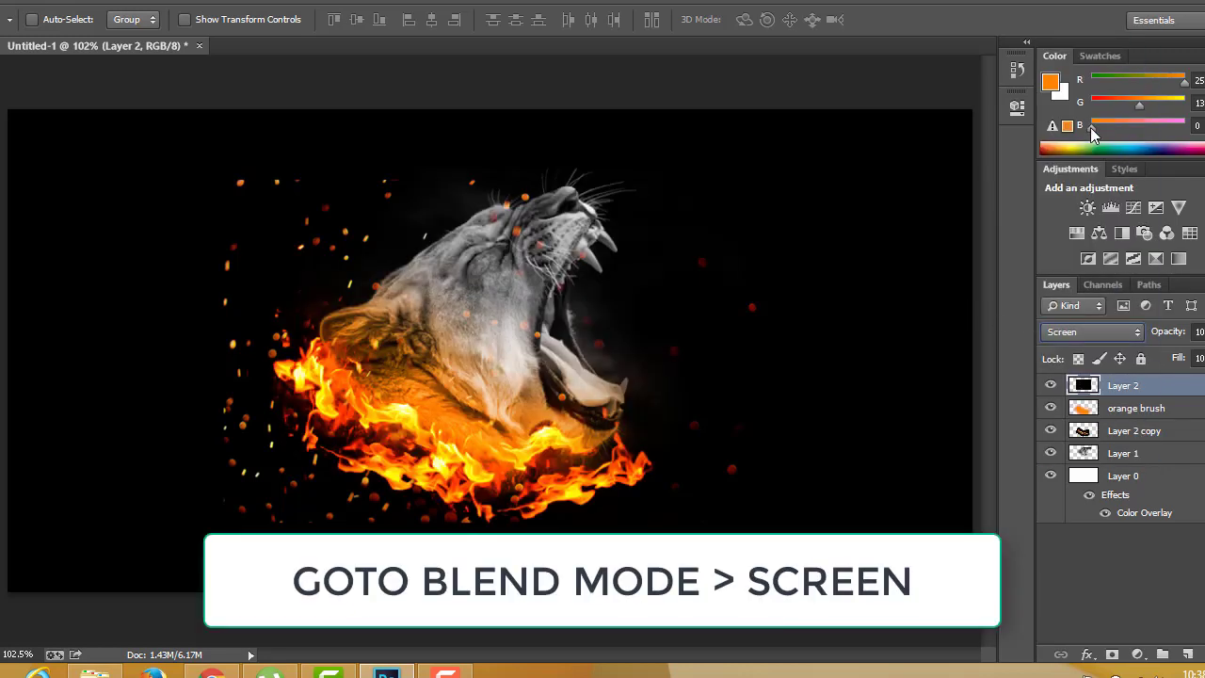
left_click_drag(615, 285, 646, 289)
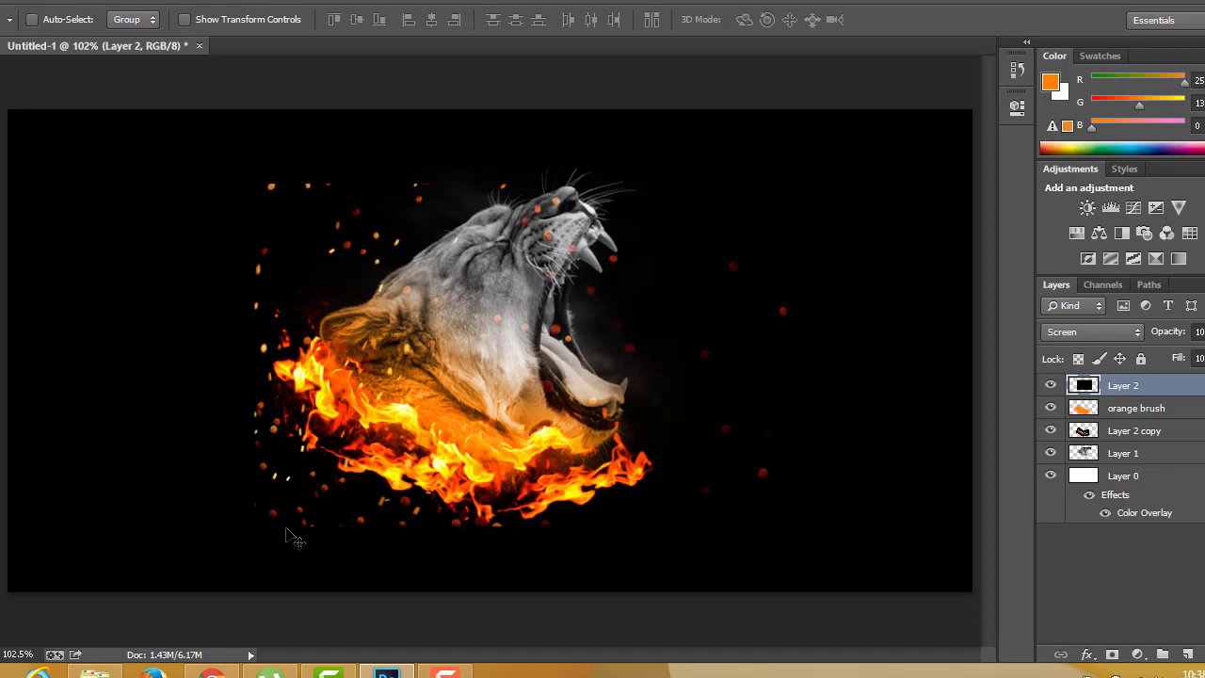
Step: With the Eraser at 125 px, erase the embers at the layer's upper-left corner and over the lion's face and neck
key("e")
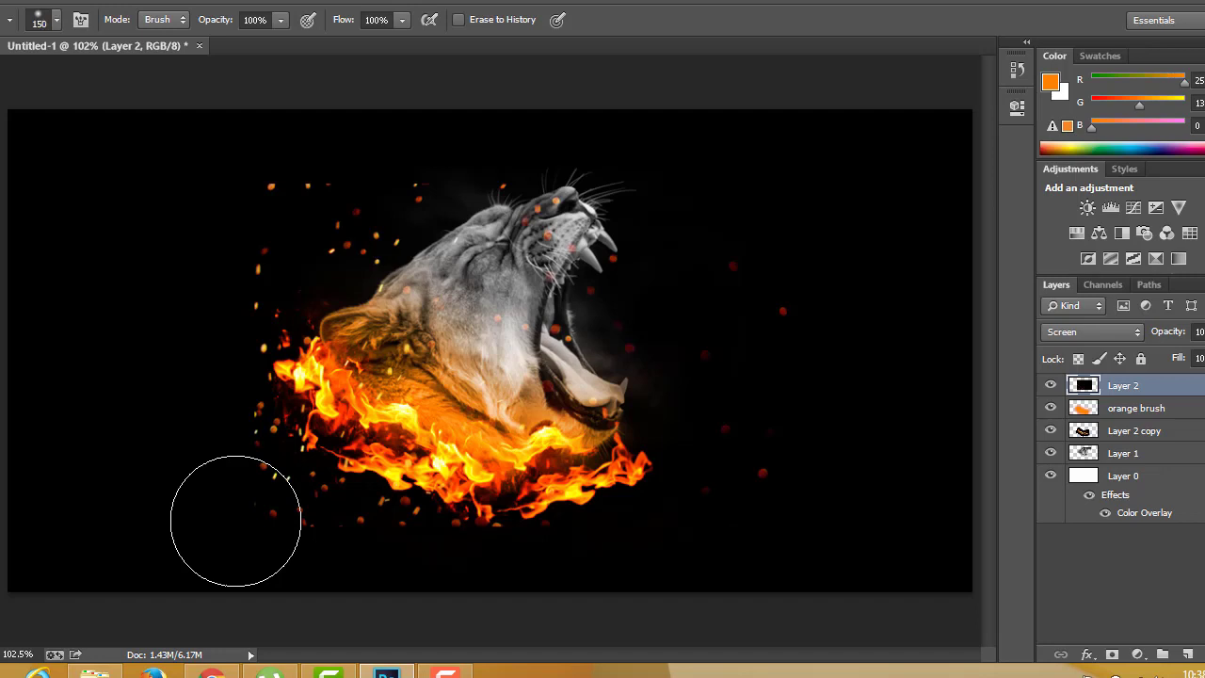
key("bracketleft")
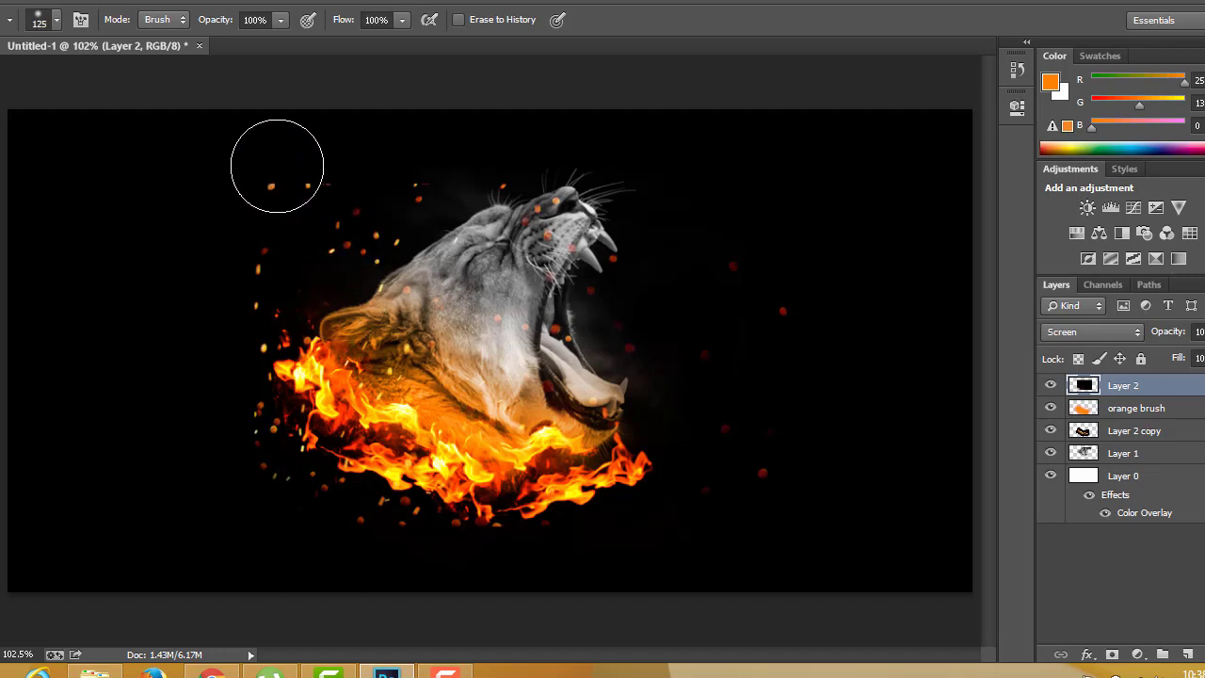
mouse_move(277, 166)
left_mouse_down()
mouse_move(248, 185)
mouse_move(352, 145)
mouse_move(242, 234)
mouse_move(259, 205)
left_mouse_up()
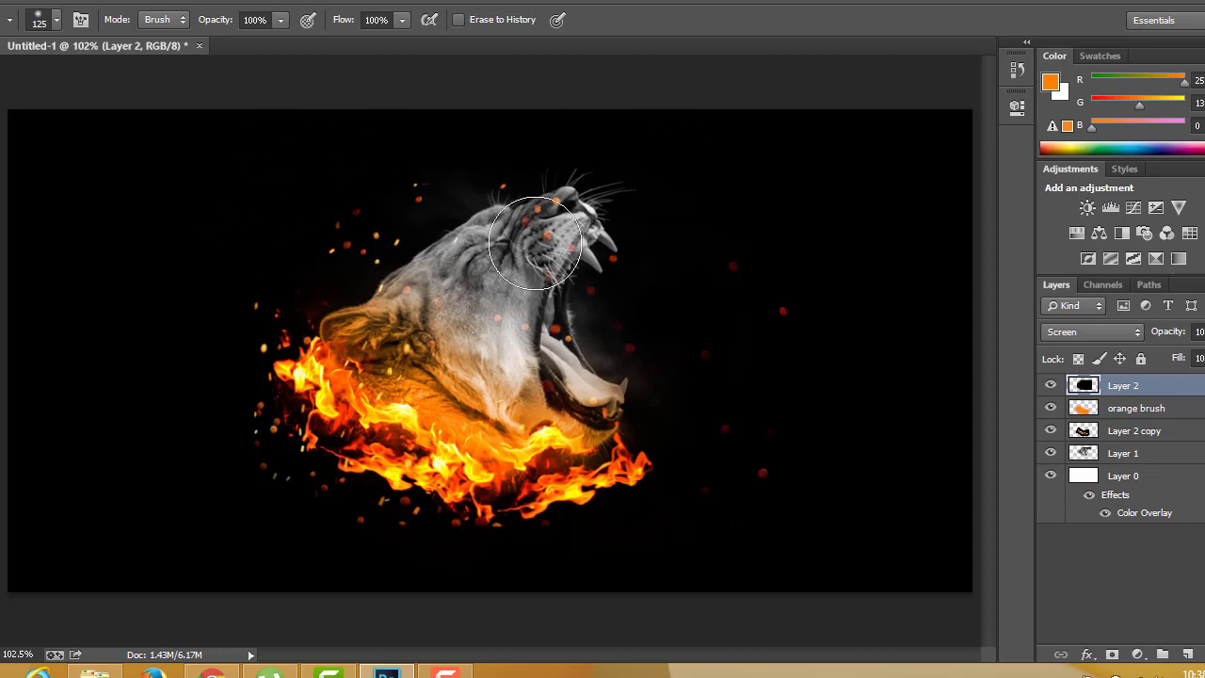
mouse_move(535, 243)
left_mouse_down()
mouse_move(522, 254)
mouse_move(545, 221)
mouse_move(514, 303)
mouse_move(537, 332)
mouse_move(508, 335)
mouse_move(532, 349)
mouse_move(508, 336)
mouse_move(520, 282)
mouse_move(532, 310)
mouse_move(489, 419)
left_mouse_up()
key("v")
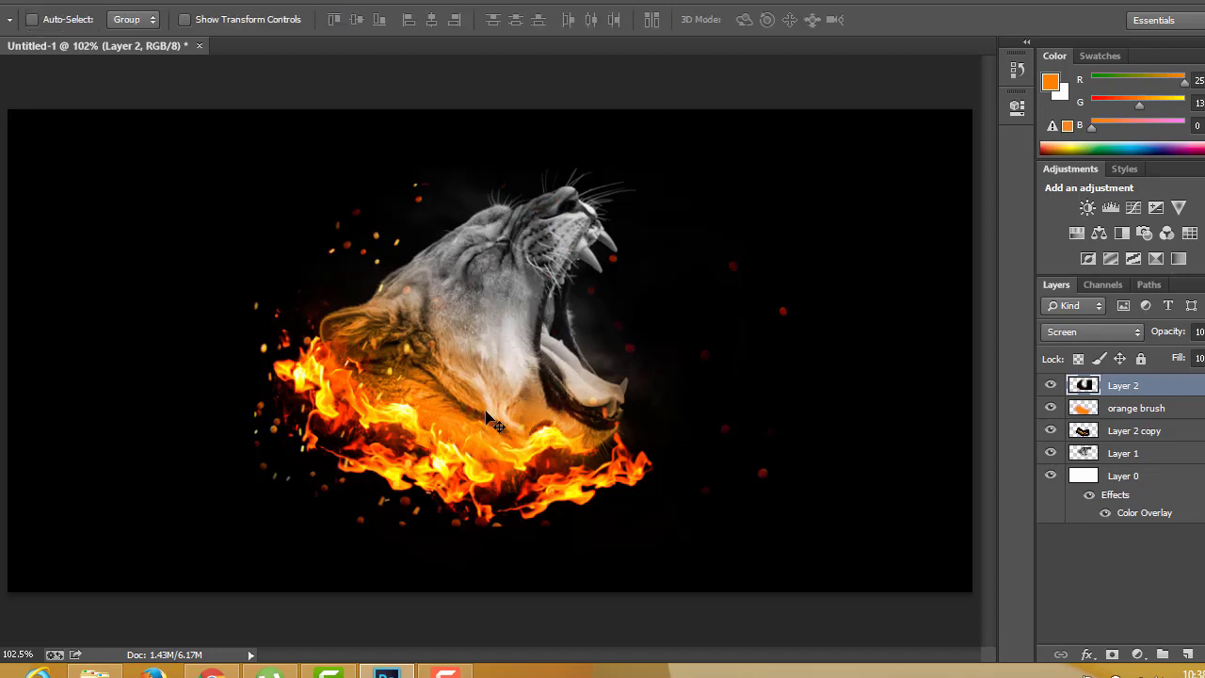
Step: Duplicate the embers layer, merge it with its copy, and set the merged layer's blend mode to Screen
left_click_drag(420, 486, 422, 490)
key("ctrl+j")
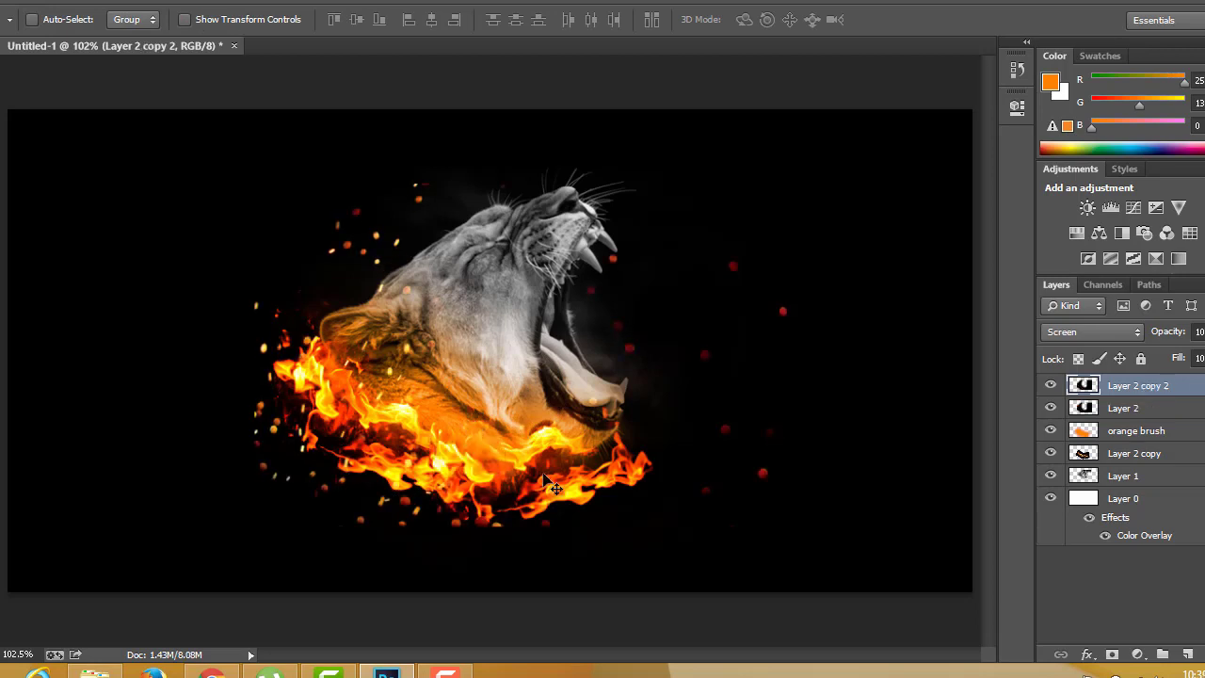
left_click(1174, 412, "ctrl")
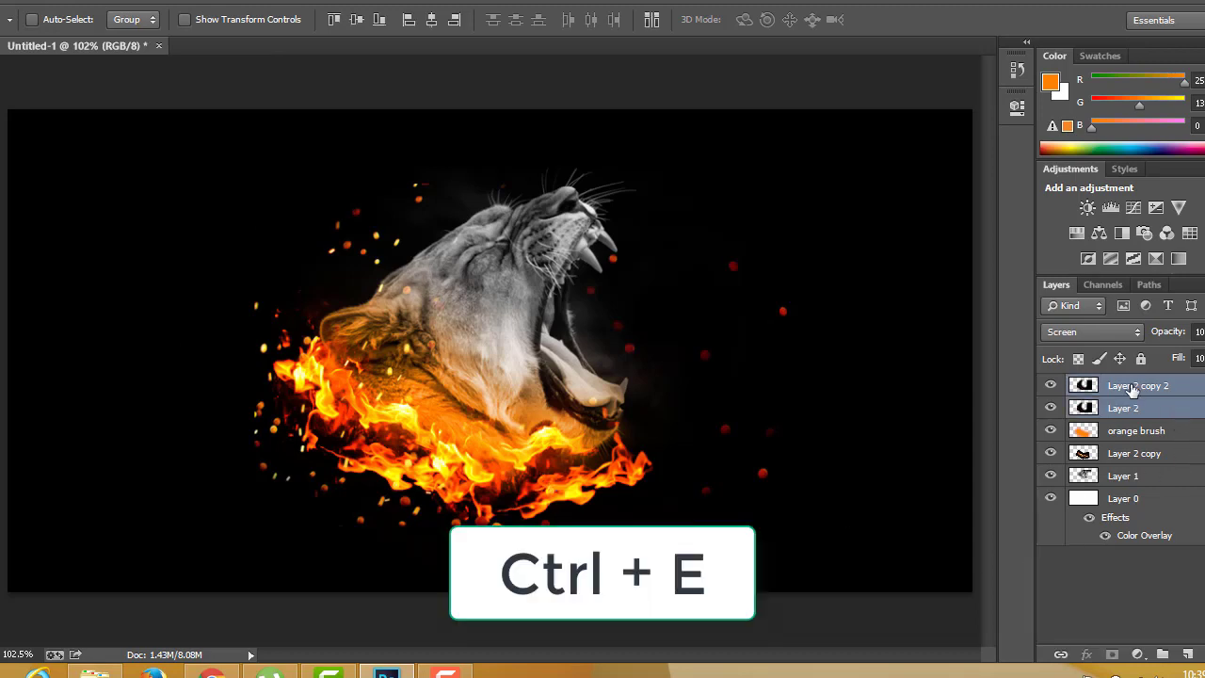
key("ctrl+e")
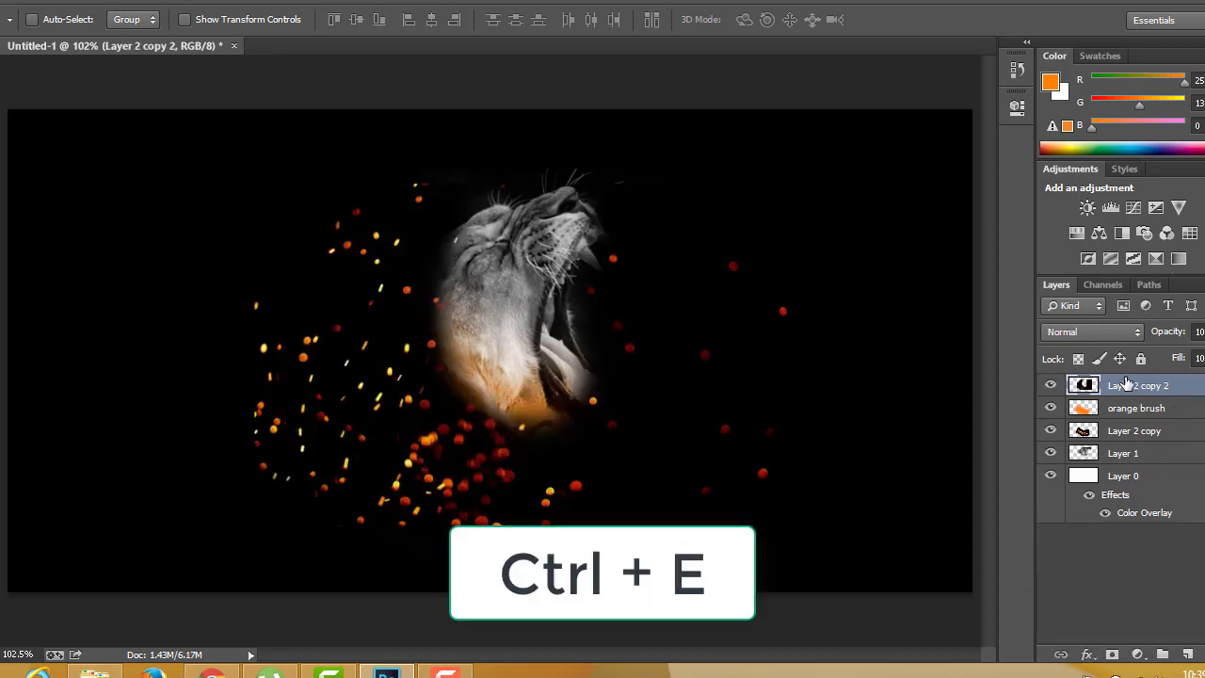
left_click(1106, 333)
left_click(1081, 138)
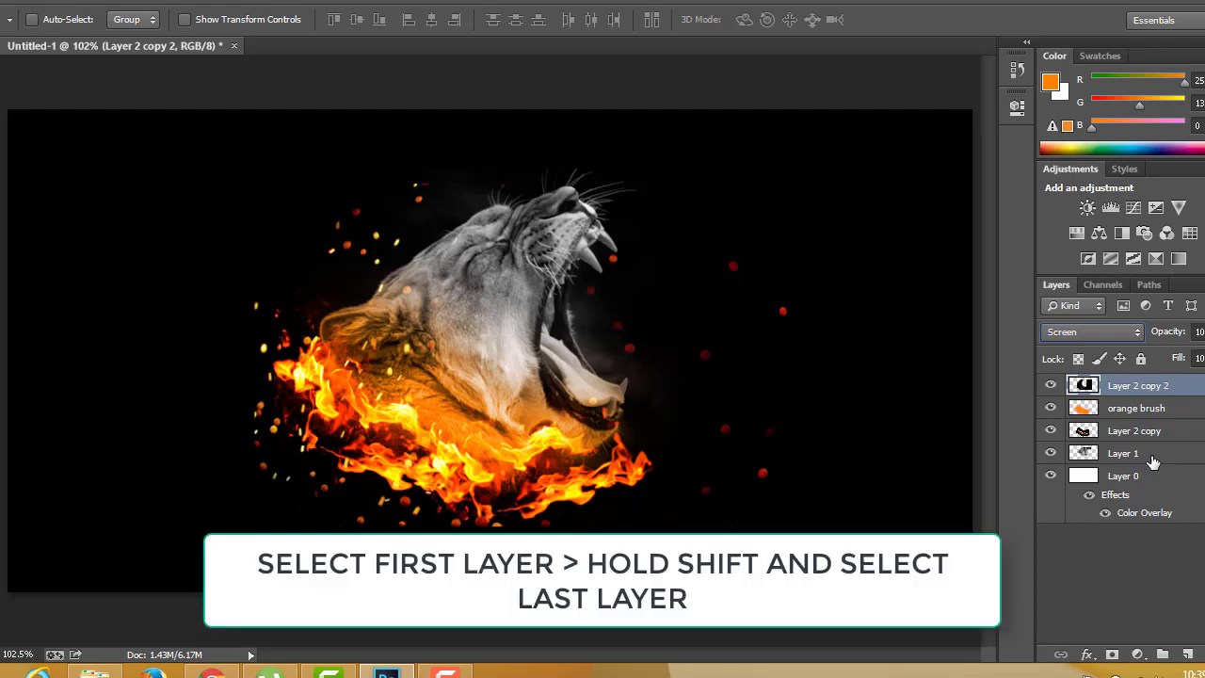
Step: Group the embers, orange brush, flame and lion layers, and move the group into the right half of the canvas
left_click(1154, 460, "shift")
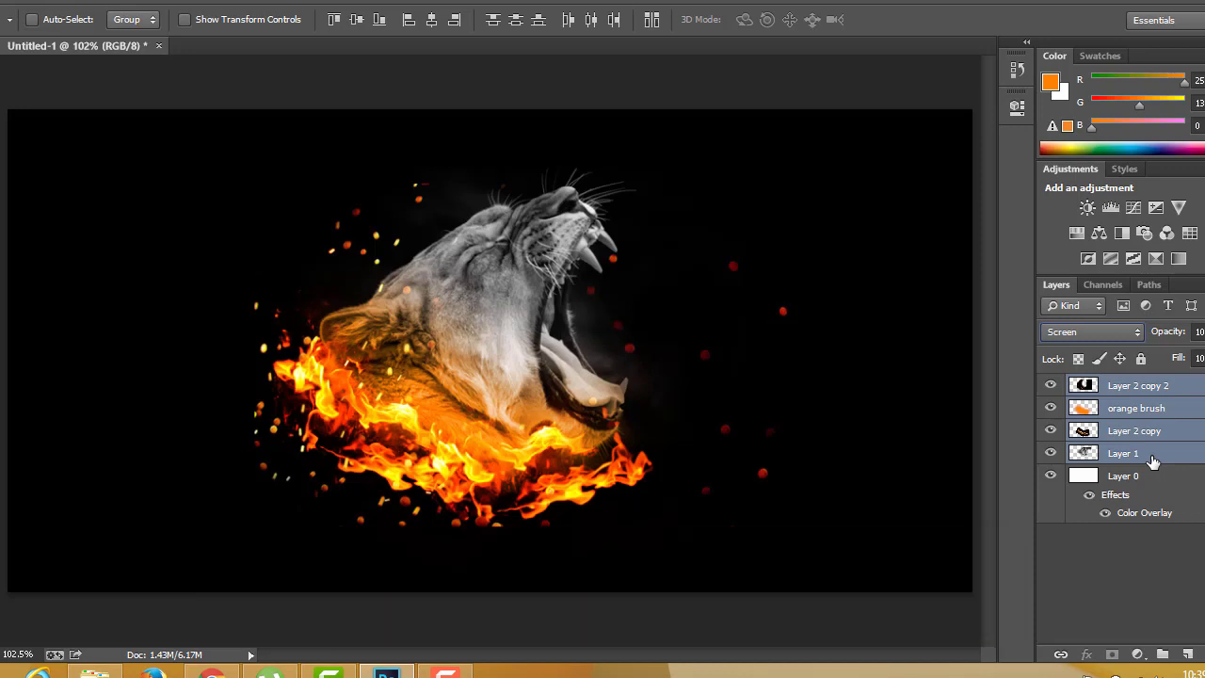
key("ctrl+g")
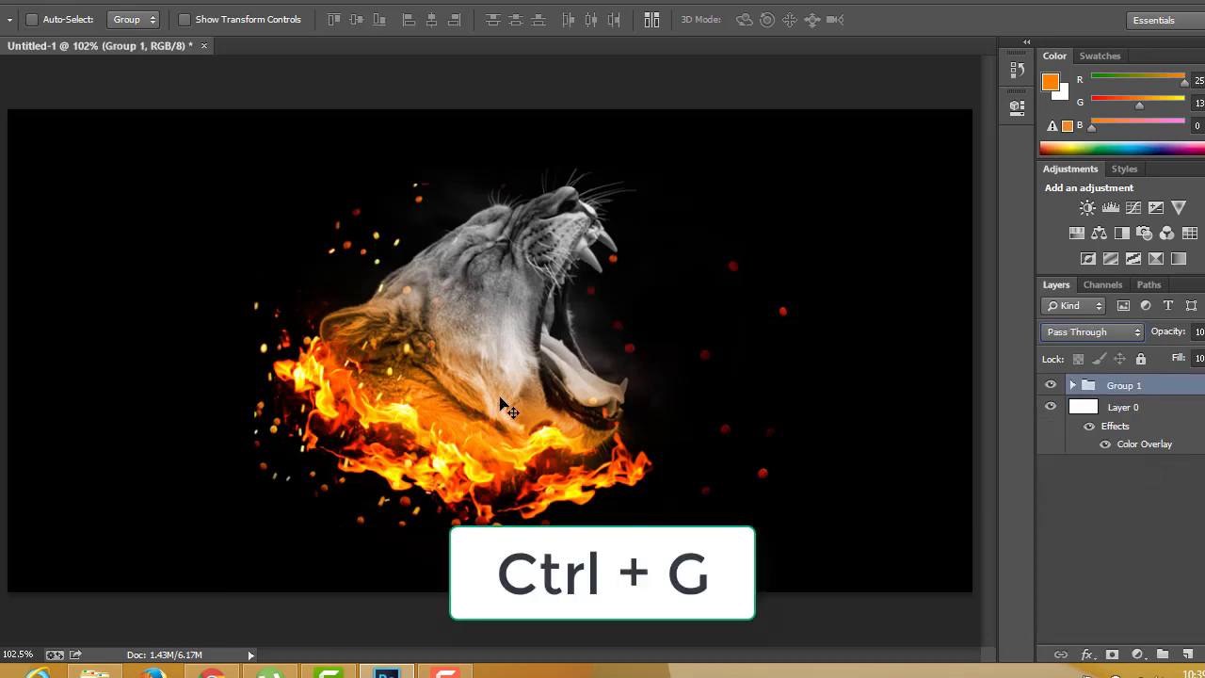
left_click_drag(509, 407, 658, 411)
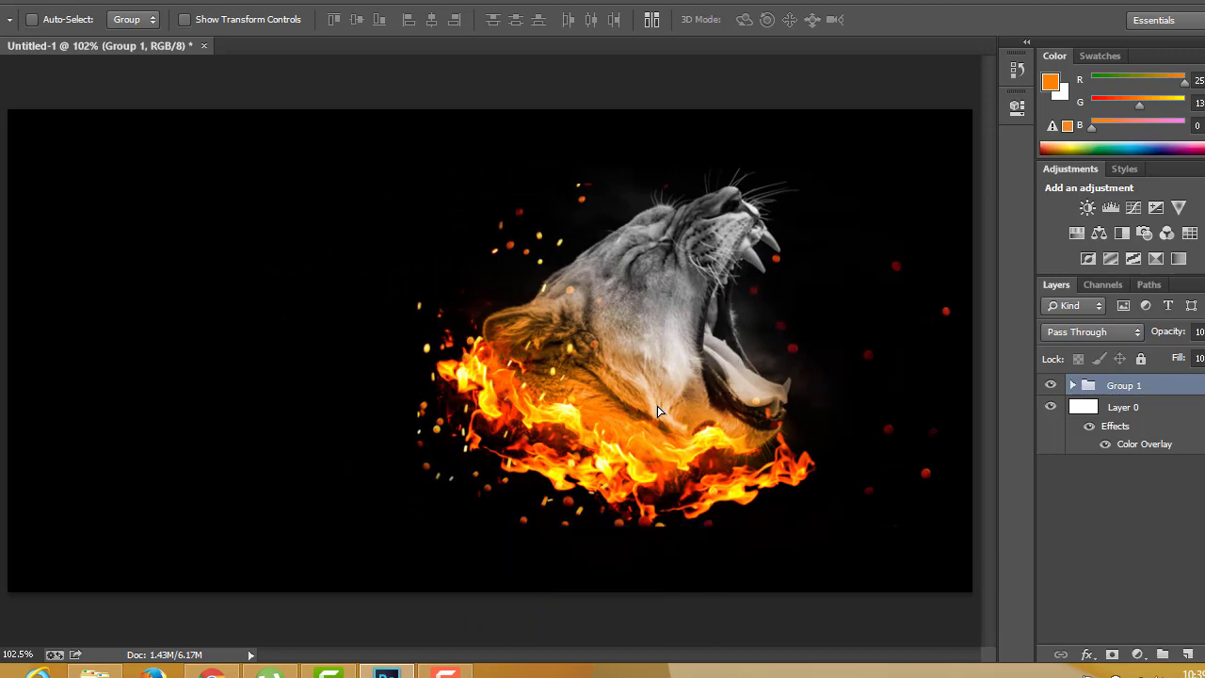
Step: Duplicate the lion group, move the copy to the left half of the canvas, and place it beneath the original in the layer order
key("ctrl+j")
left_click_drag(657, 411, 275, 425)
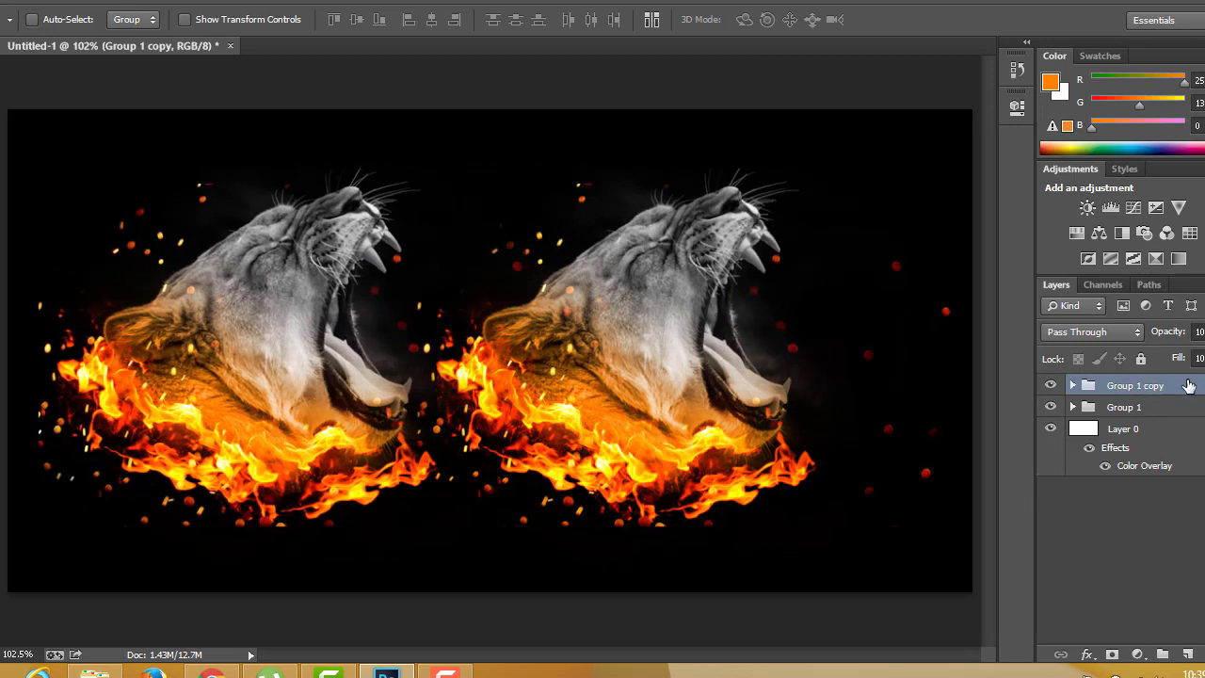
left_click_drag(1187, 386, 1180, 418)
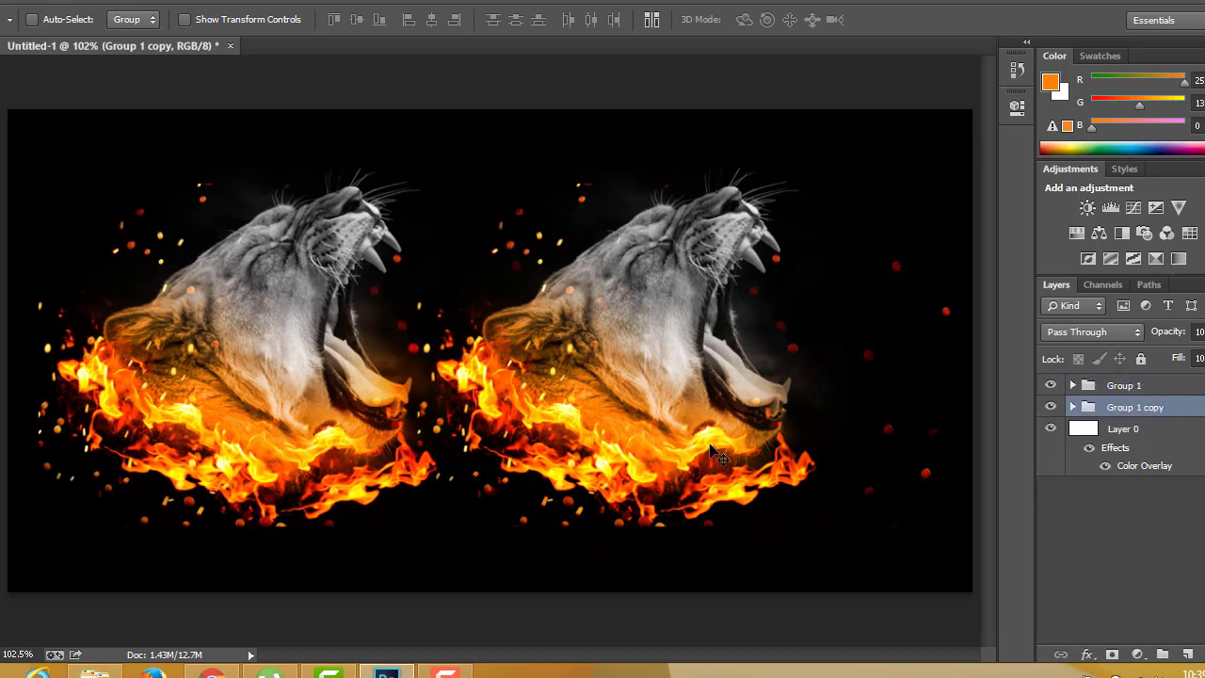
Step: Enlarge the copied lion group proportionally about its centre until it extends past the canvas edges, shifting it slightly left
key("ctrl+t")
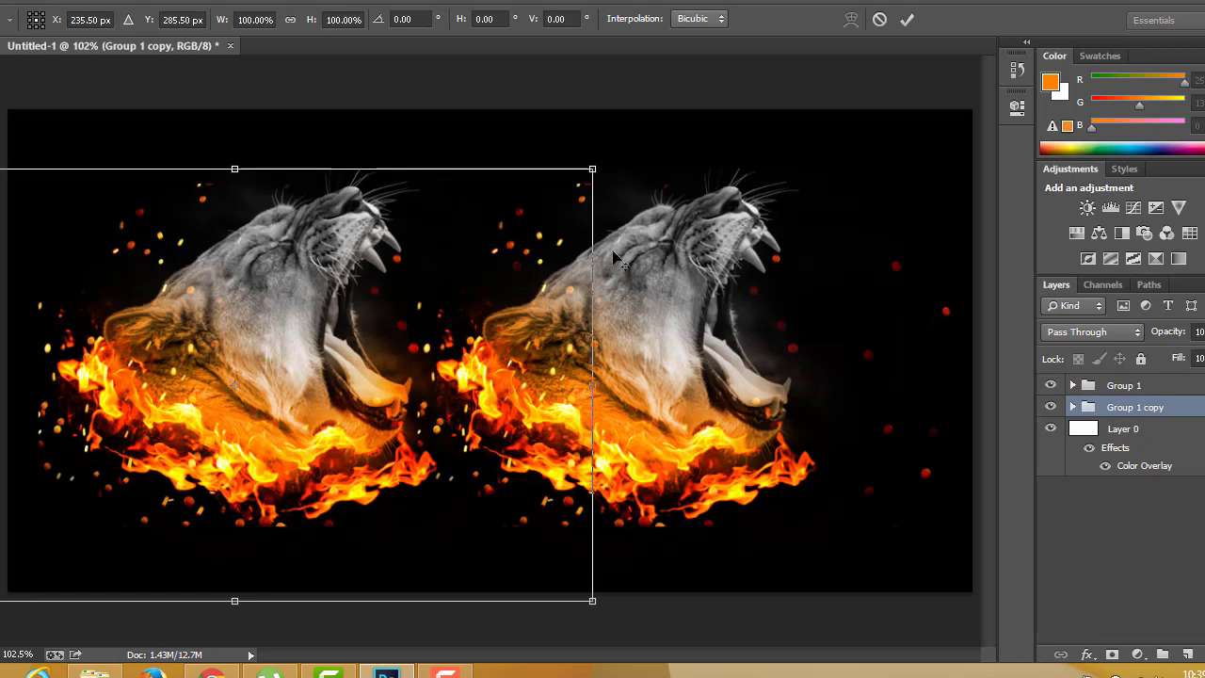
left_click_drag(592, 168, 878, 7)
left_click_drag(404, 306, 376, 305)
key("Return")
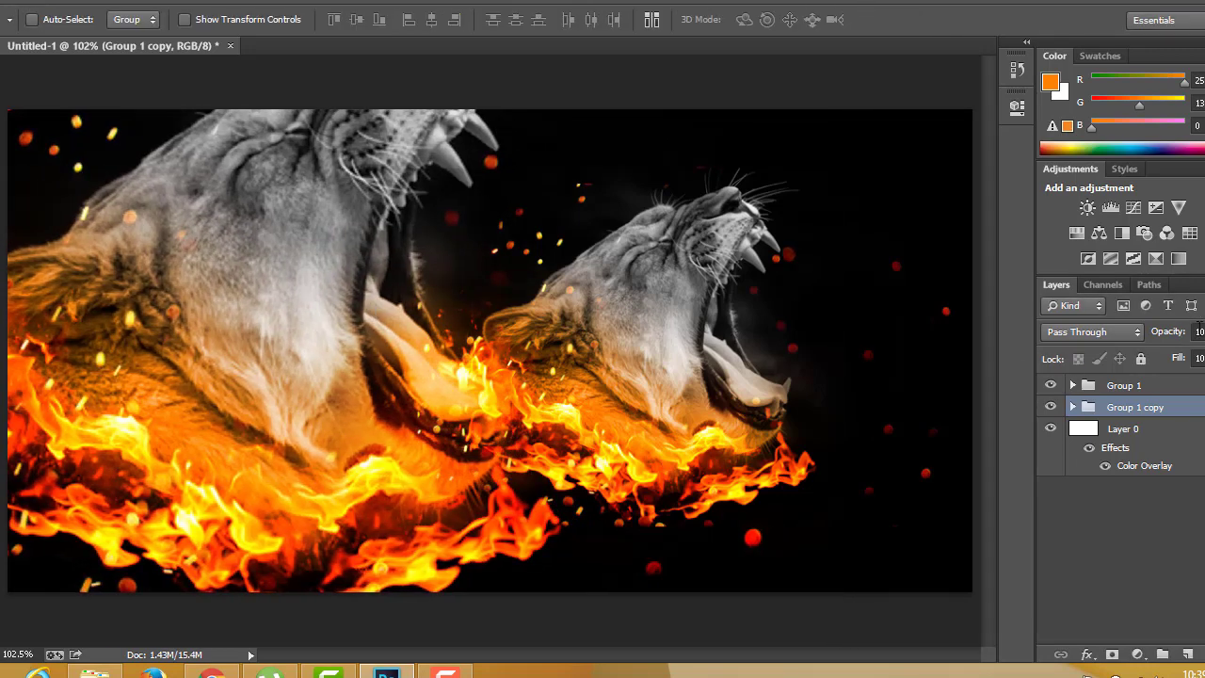
Step: Set the enlarged group copy's opacity to 10% and move it slightly down and to the right
left_click(1199, 332)
type("10")
key("Return")
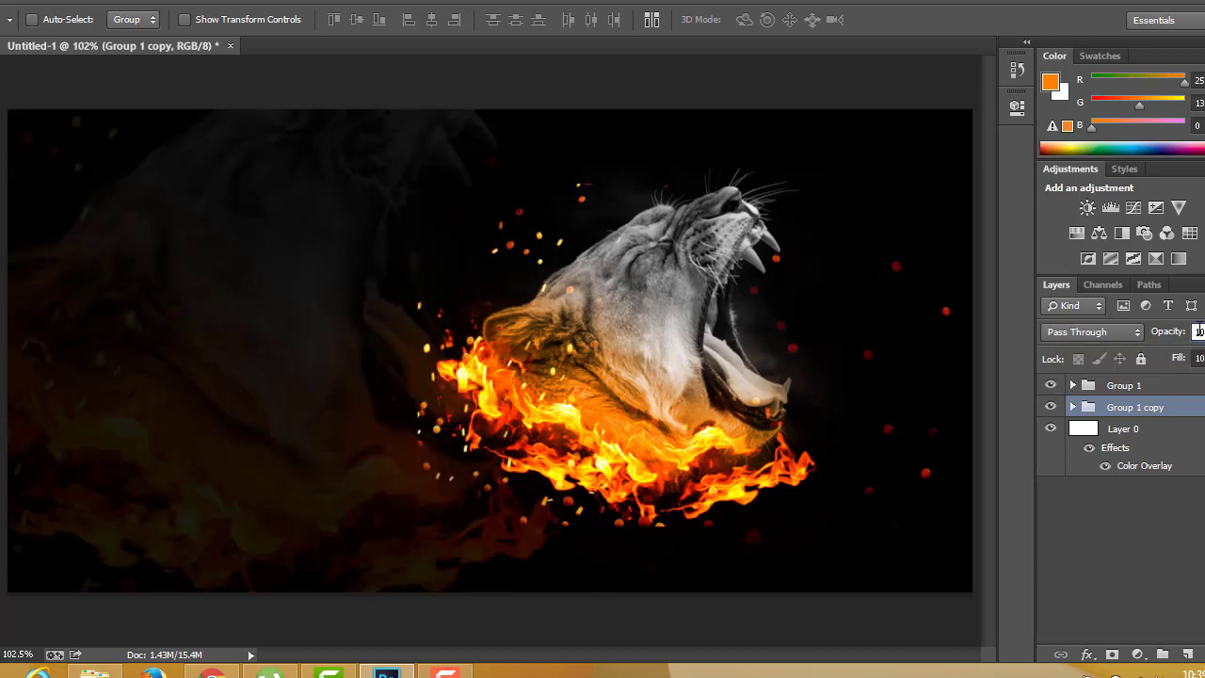
left_click_drag(428, 279, 457, 301)
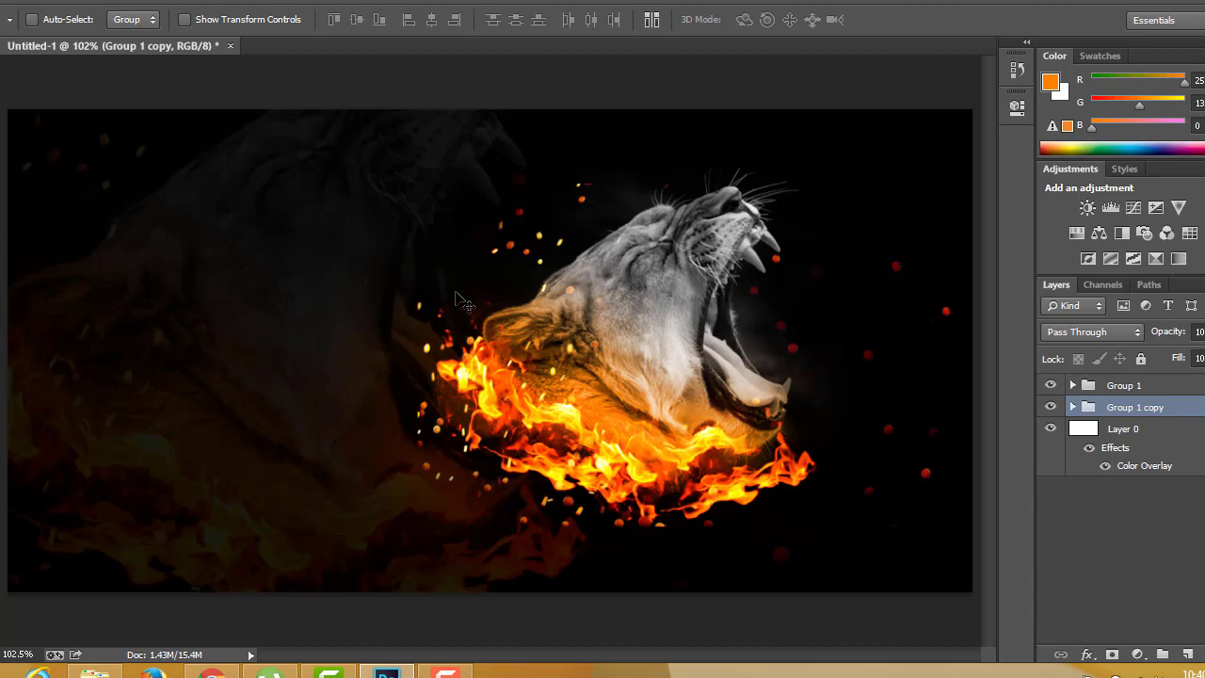